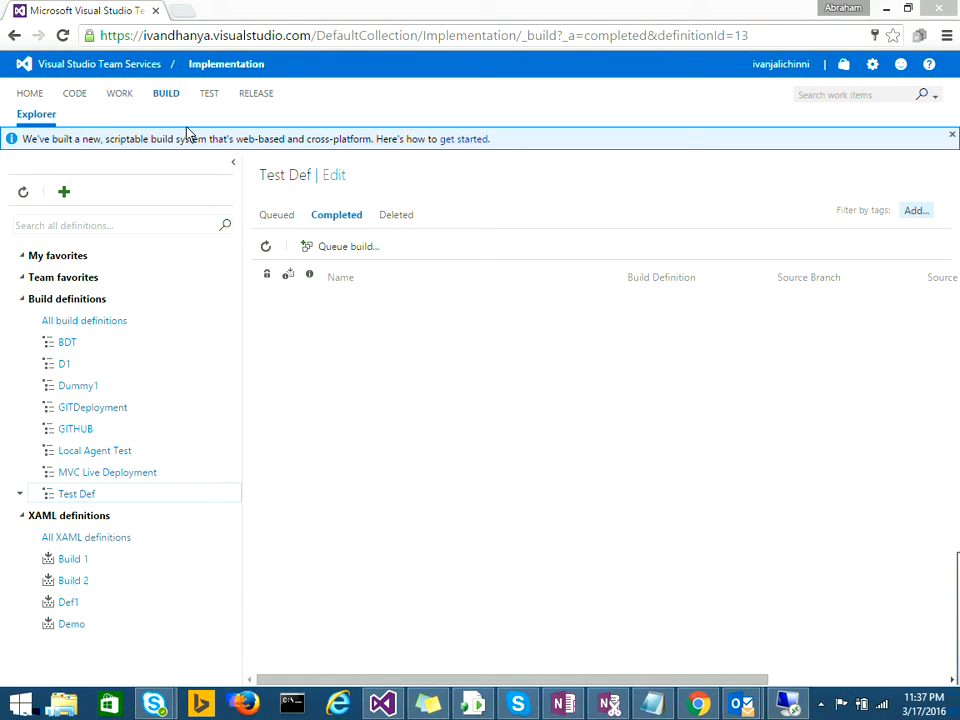
# Step: Highlight the account host, DefaultCollection and Implementation project parts of the browser address
pyautogui.moveTo(313, 40); pyautogui.dragTo(70, 36)
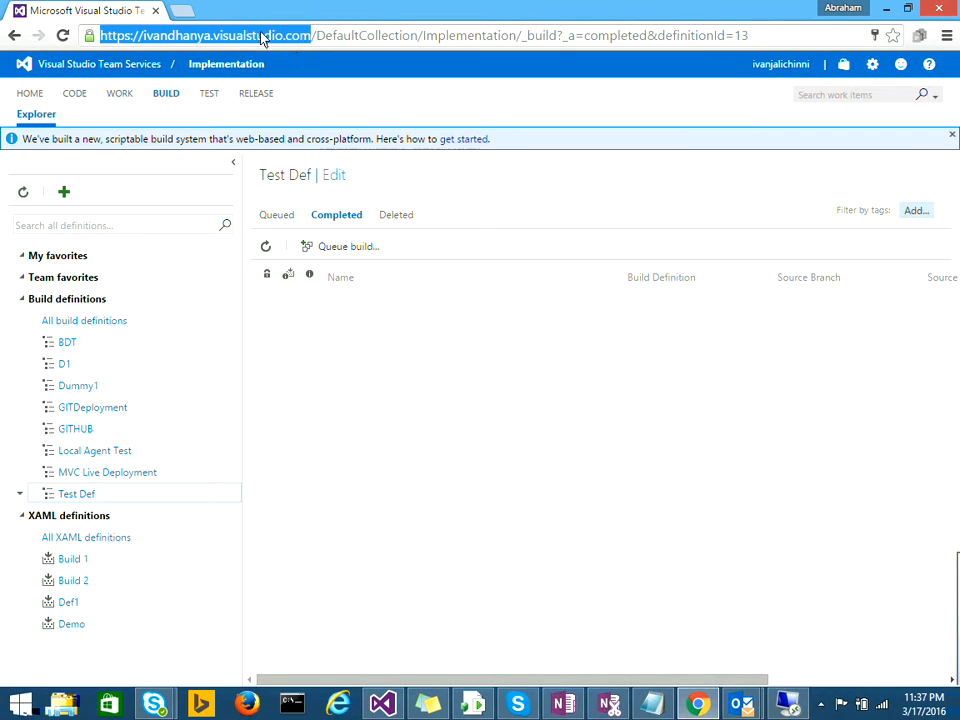
pyautogui.doubleClick(334, 35)
pyautogui.doubleClick(481, 38)
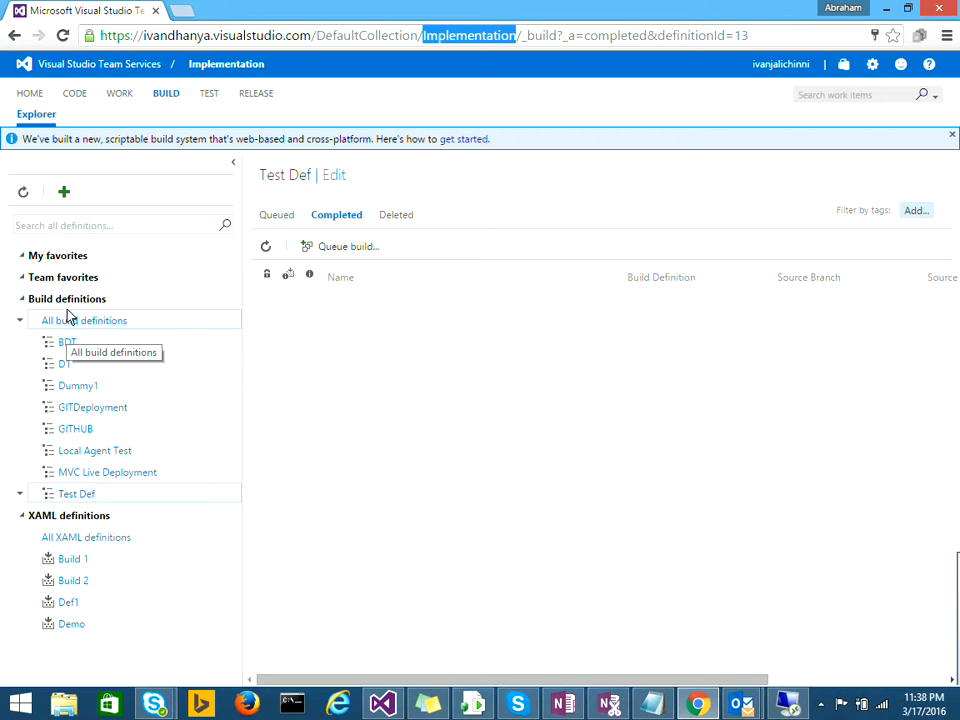
# Step: Create a Visual Studio template build definition on the Implementation repository using the Hosted agent queue
pyautogui.click(53, 195)
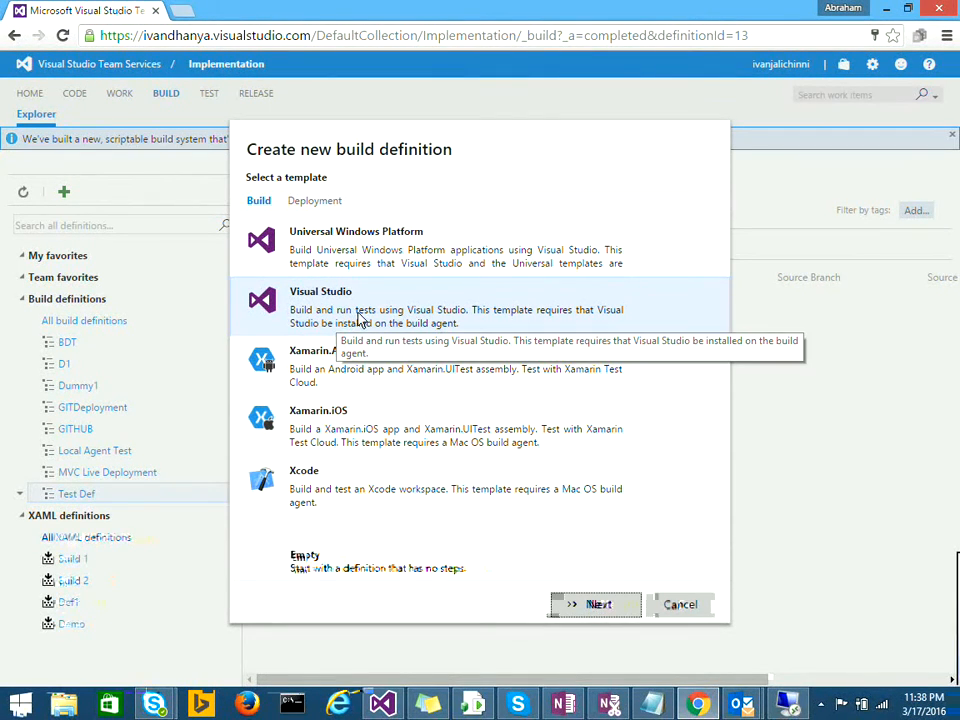
pyautogui.click(590, 600)
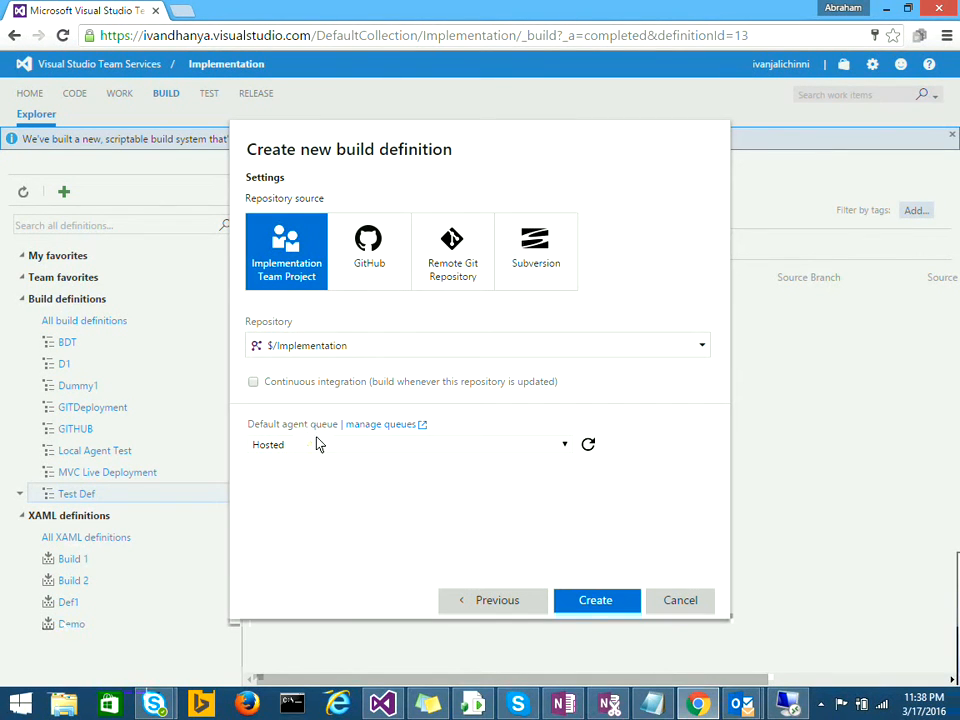
pyautogui.click(317, 444)
pyautogui.click(317, 444)
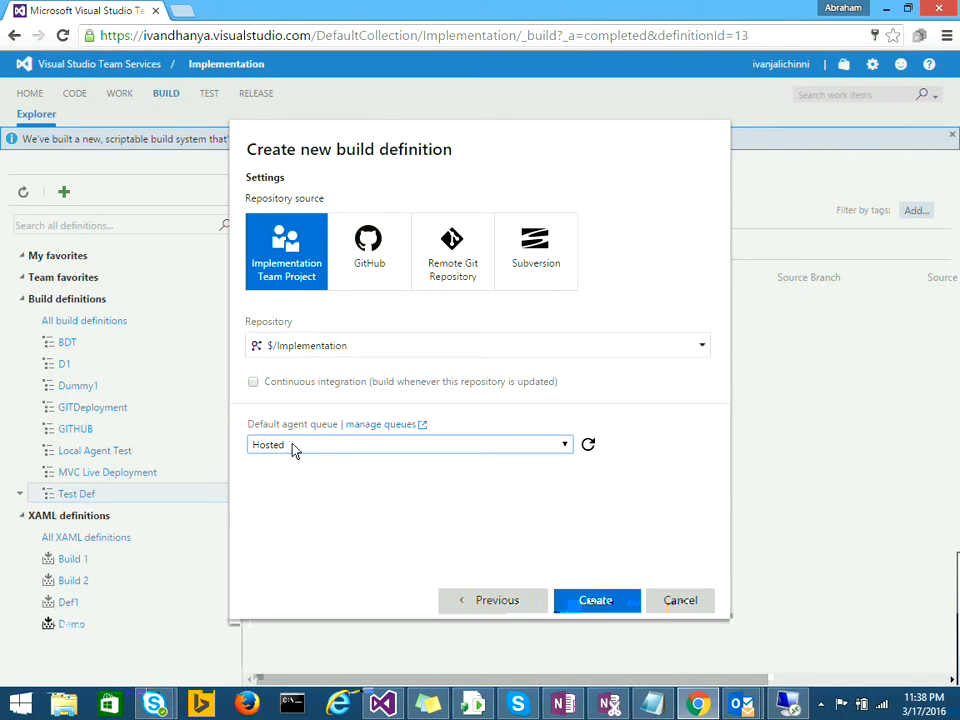
pyautogui.click(293, 448)
pyautogui.click(295, 488)
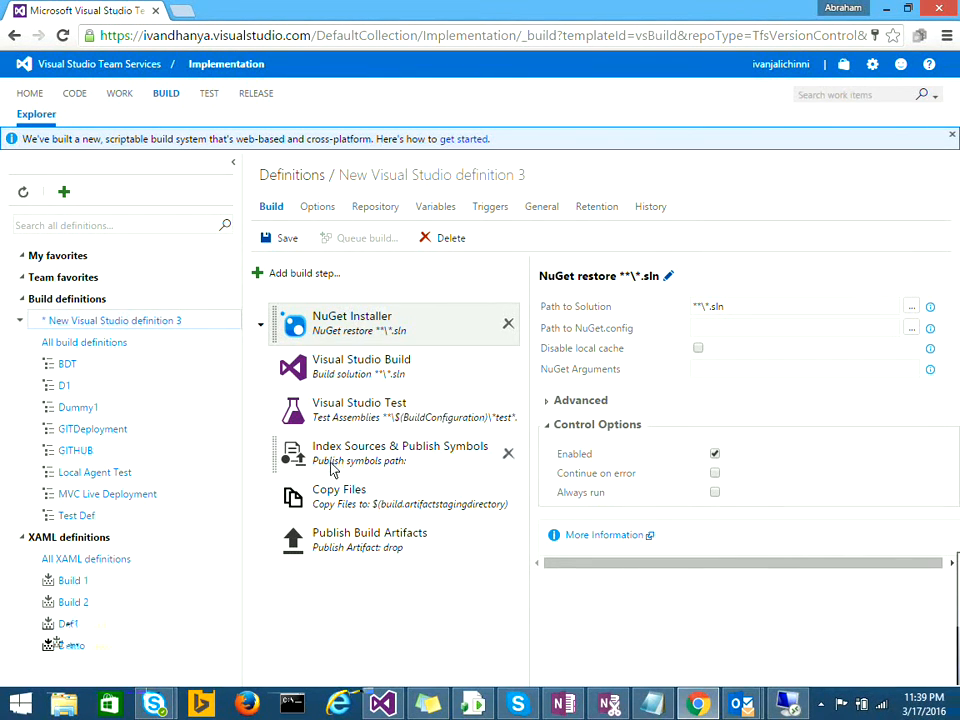
pyautogui.click(306, 274)
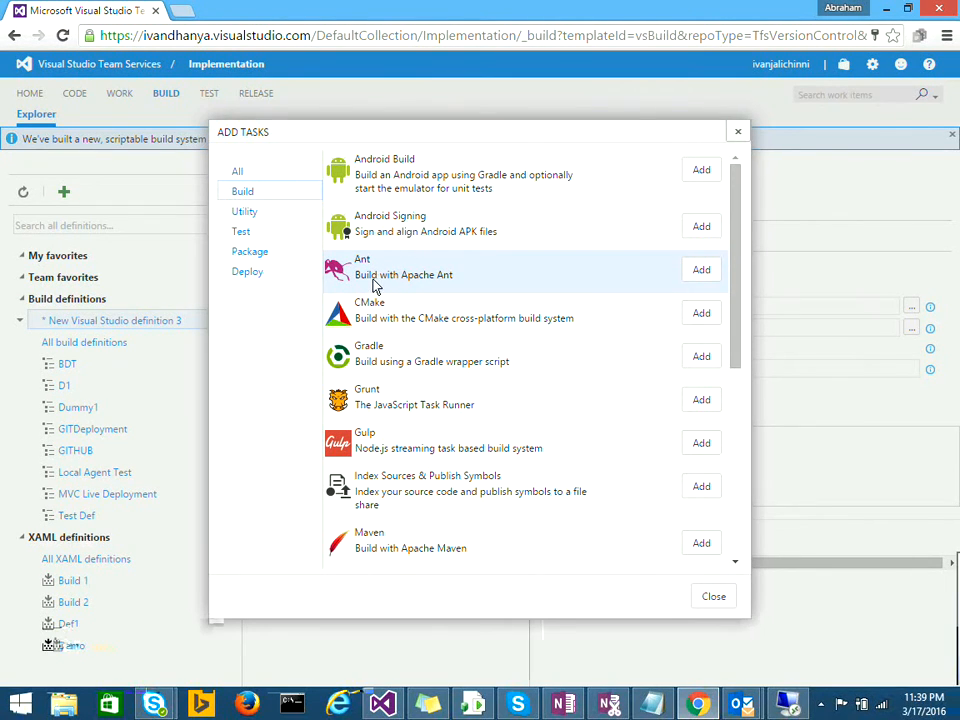
pyautogui.moveTo(729, 294); pyautogui.dragTo(737, 485)
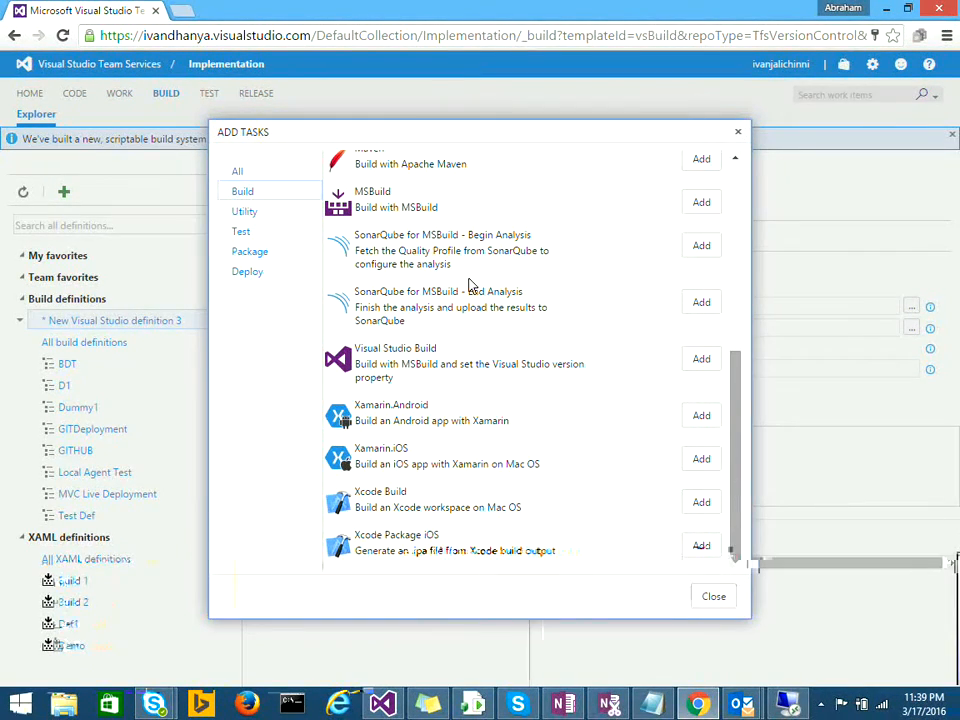
pyautogui.click(740, 133)
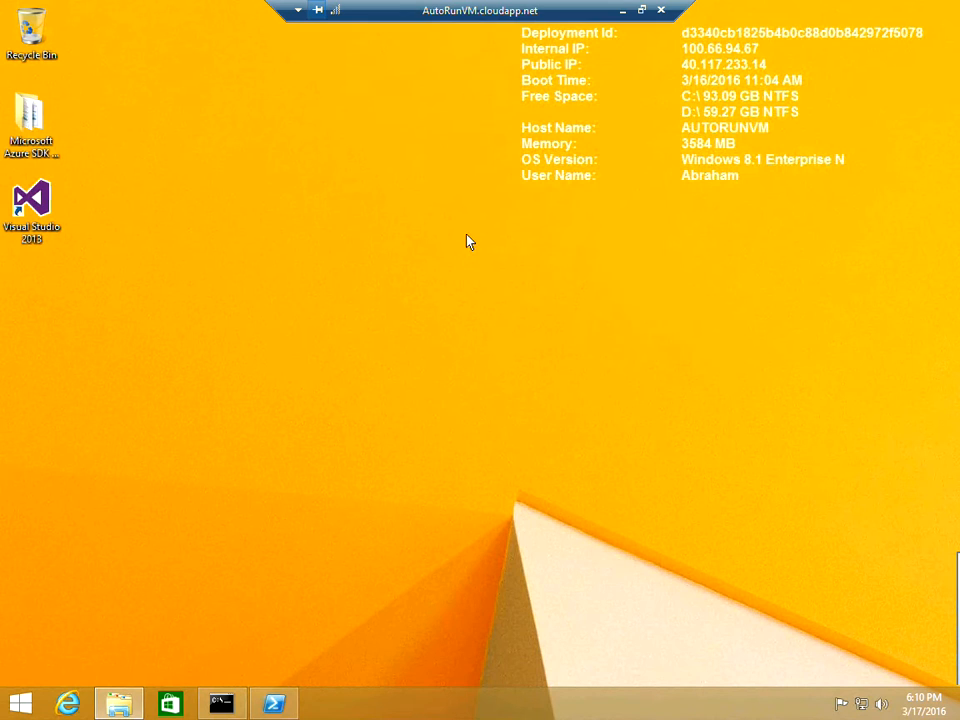
# Step: Review the WinRM setup output in PowerShell on AutoRunVM, then minimize the remote session
pyautogui.moveTo(403, 21); pyautogui.dragTo(433, 21)
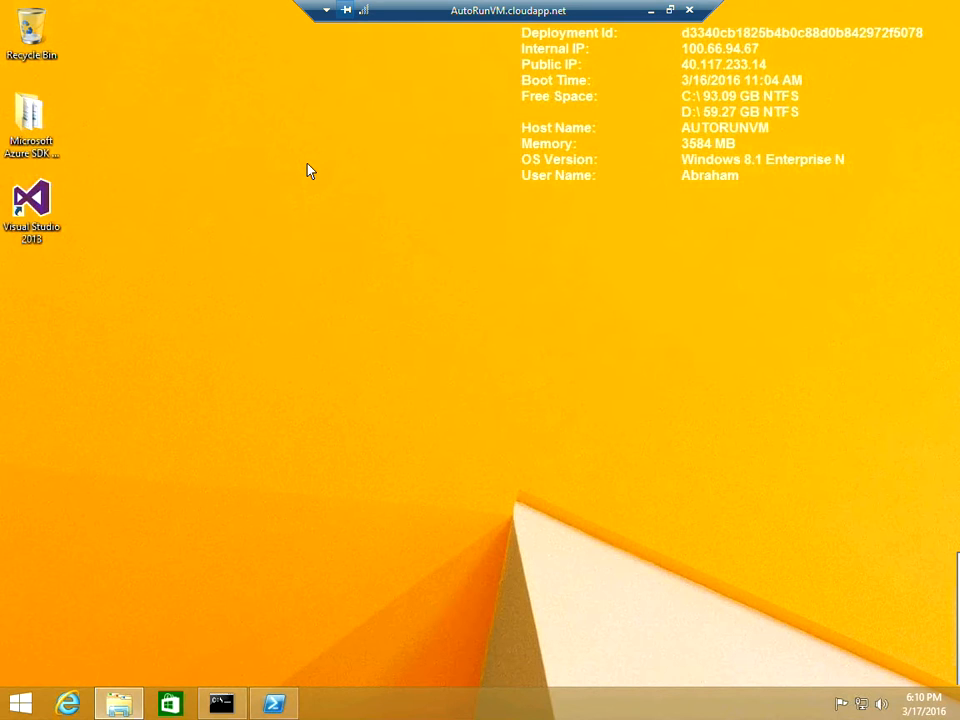
pyautogui.click(28, 212)
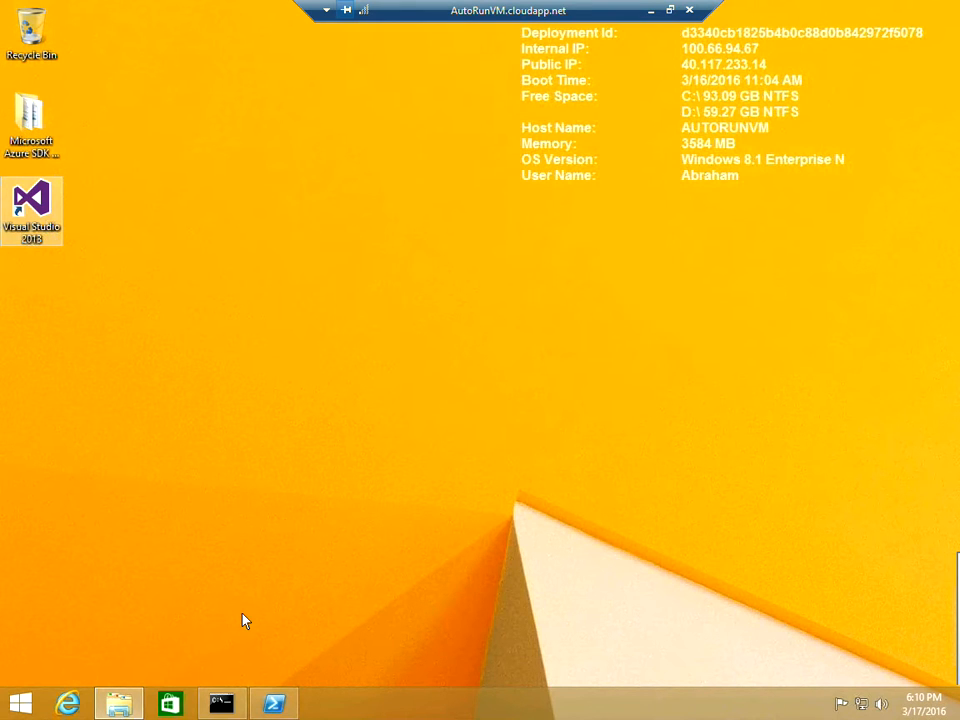
pyautogui.click(272, 706)
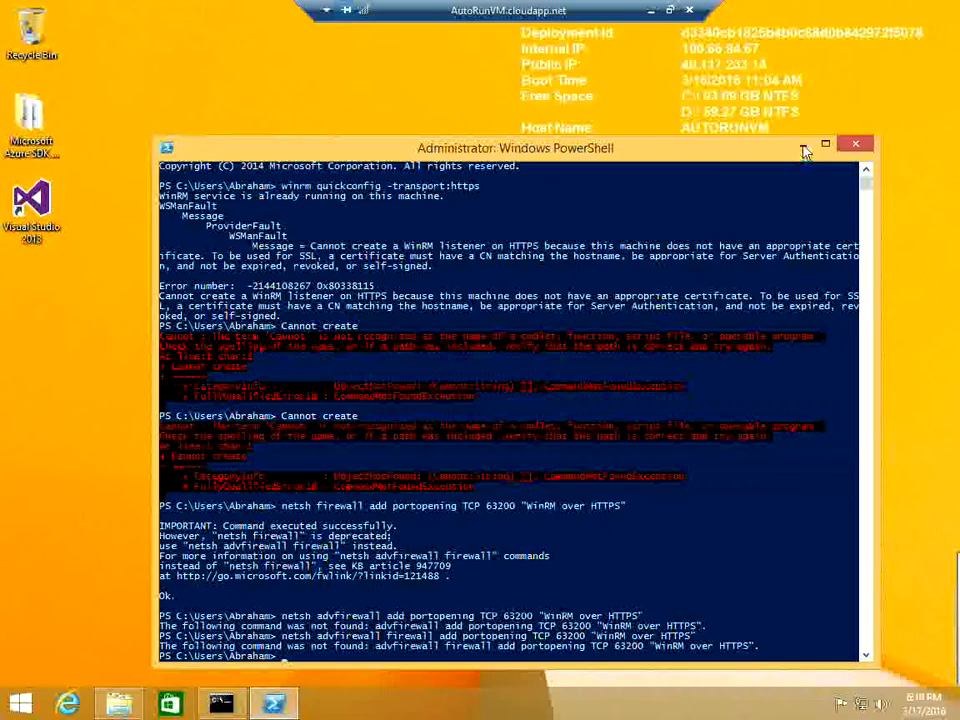
pyautogui.click(803, 146)
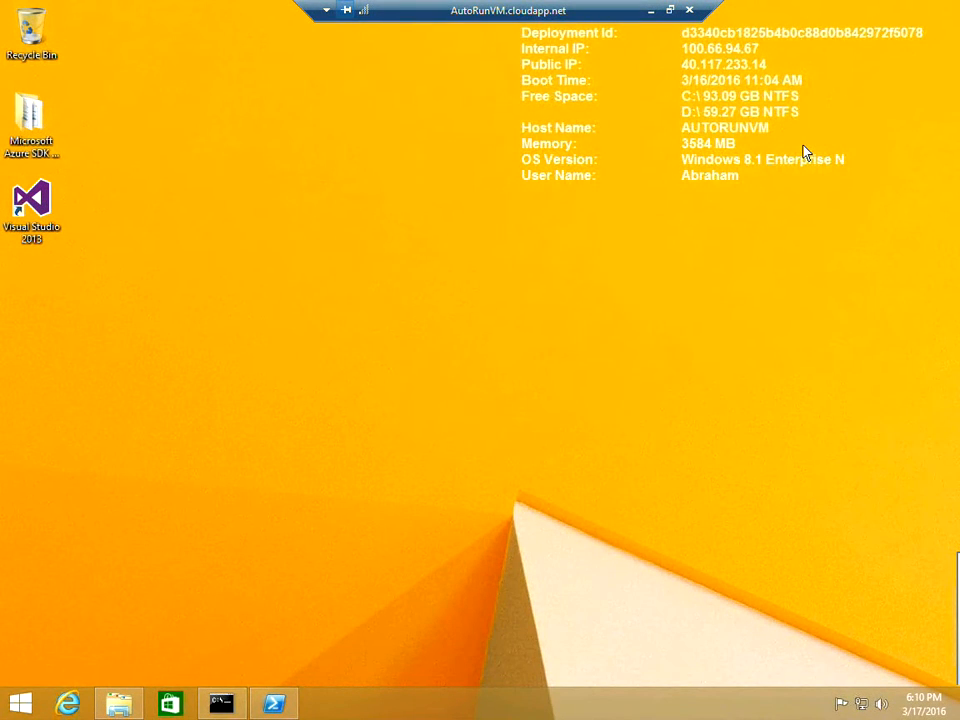
pyautogui.click(650, 12)
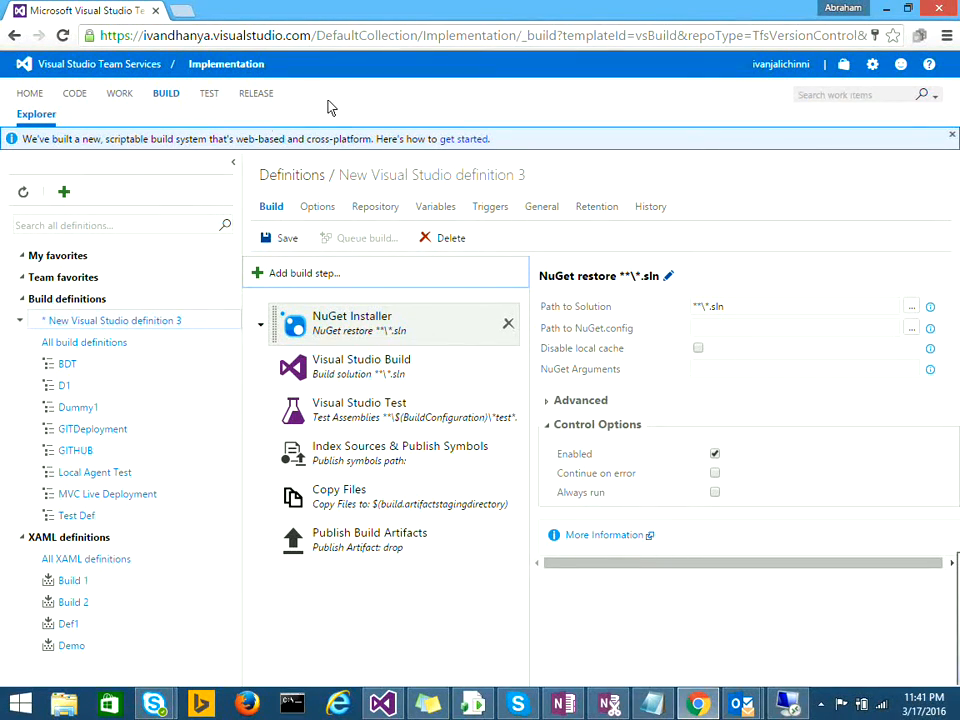
# Step: Go to the Test hub's Machines page showing the AutoRun, Devops, AUT and Test groups
pyautogui.click(210, 95)
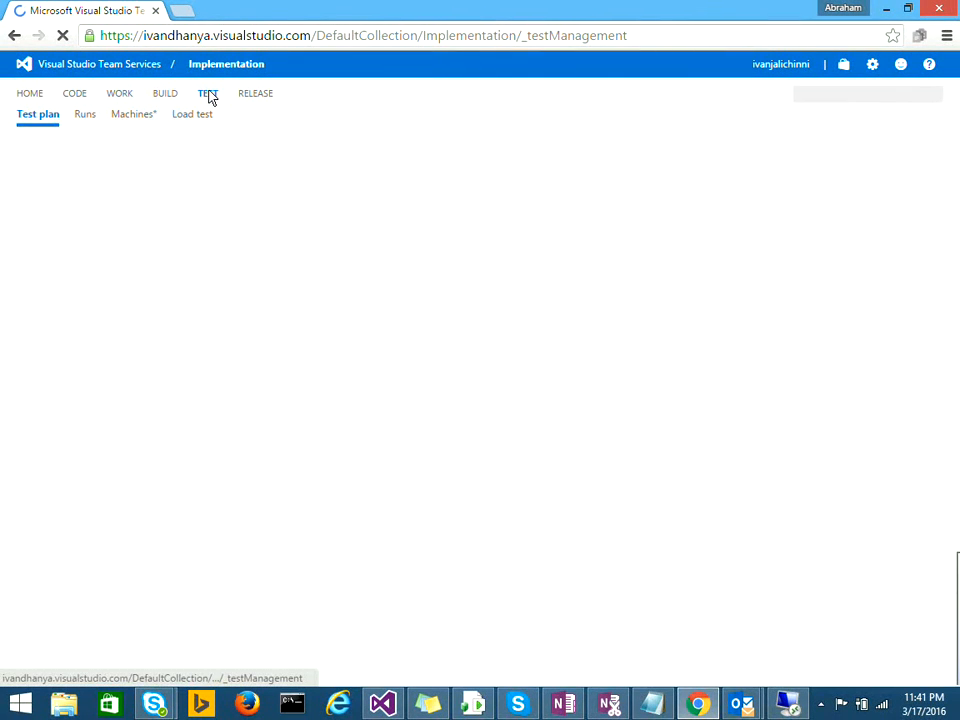
pyautogui.click(130, 119)
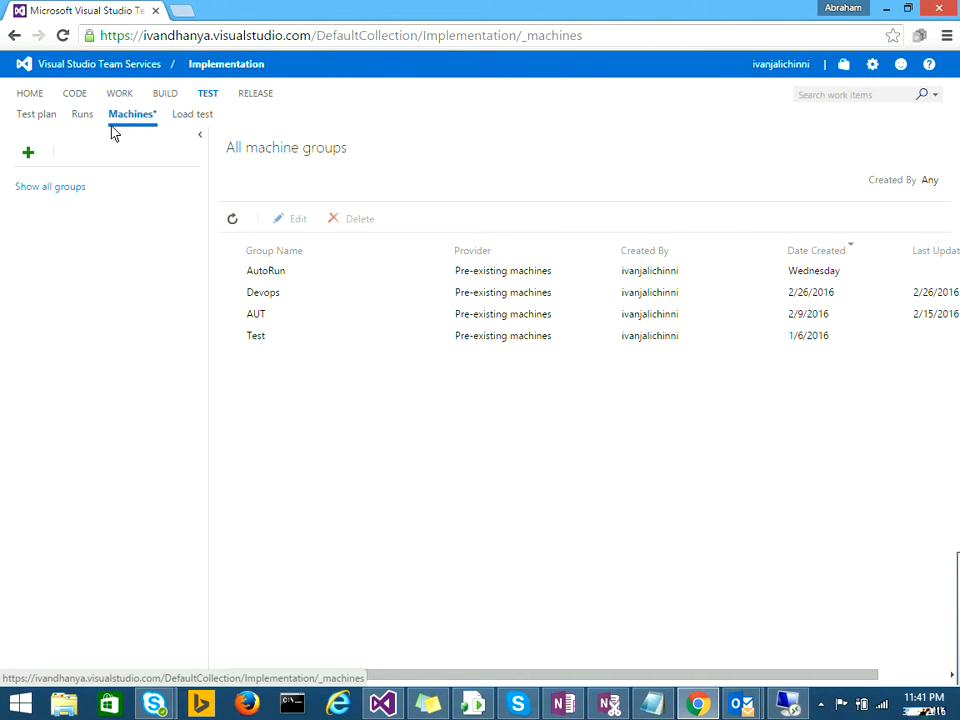
pyautogui.click(29, 150)
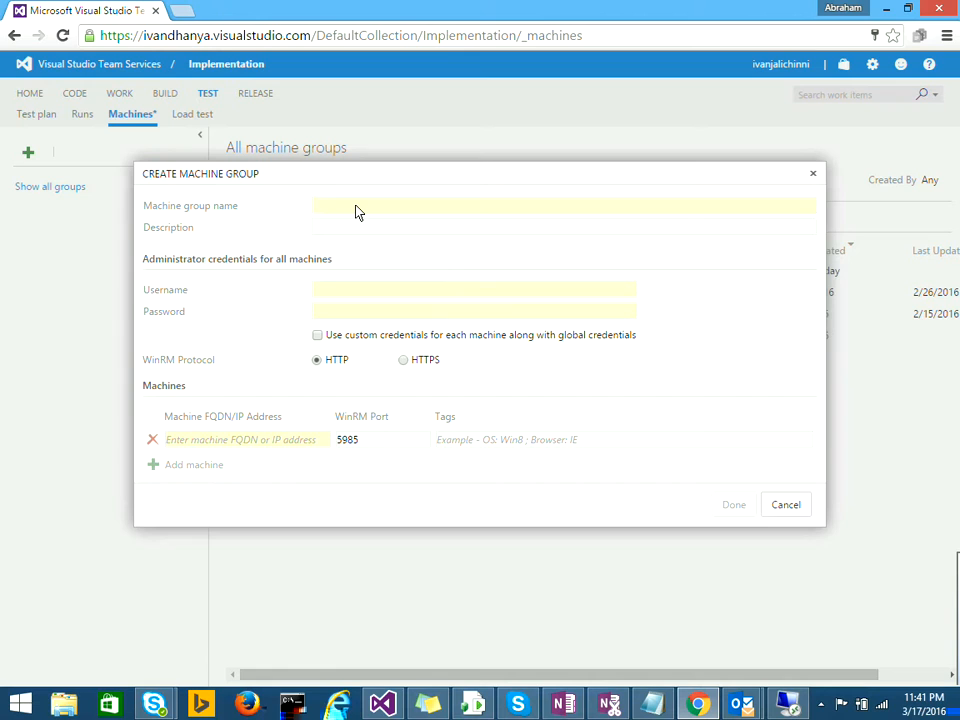
pyautogui.write('Lab Group')
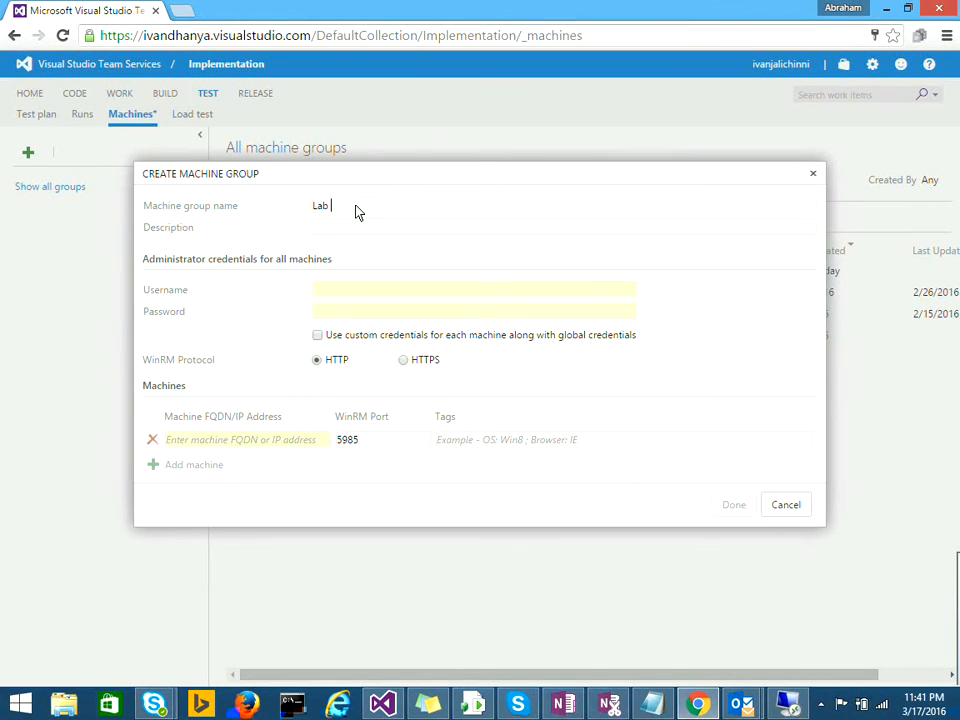
pyautogui.click(330, 293)
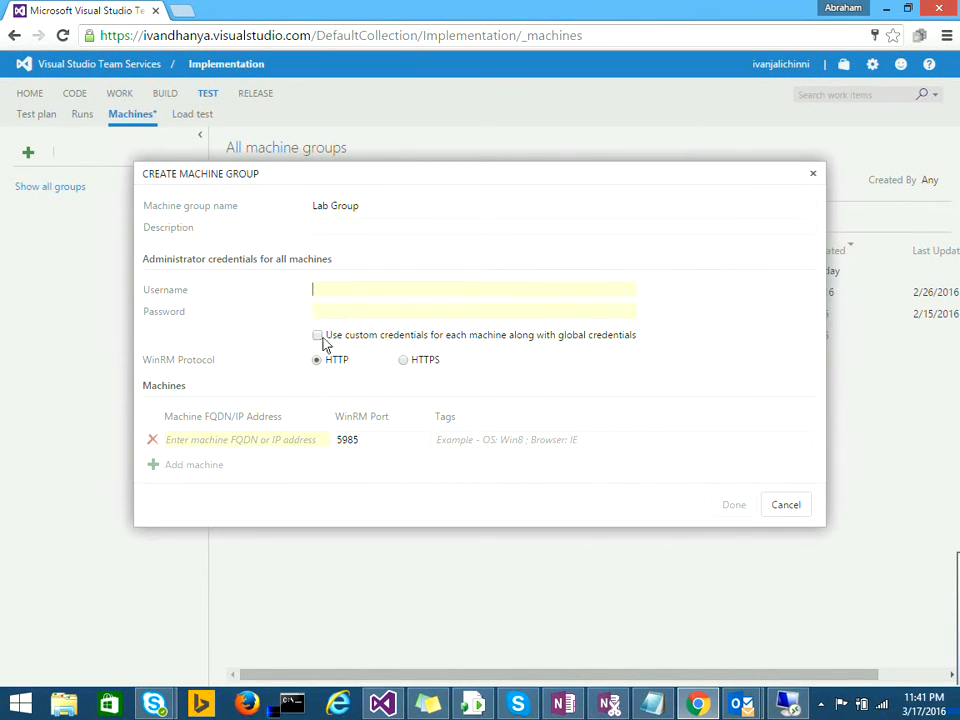
pyautogui.write('Abraham')
pyautogui.press('BackSpace')
pyautogui.press('BackSpace')
pyautogui.press('BackSpace')
pyautogui.press('BackSpace')
pyautogui.press('BackSpace')
pyautogui.press('BackSpace')
pyautogui.press('BackSpace')
pyautogui.click(225, 440)
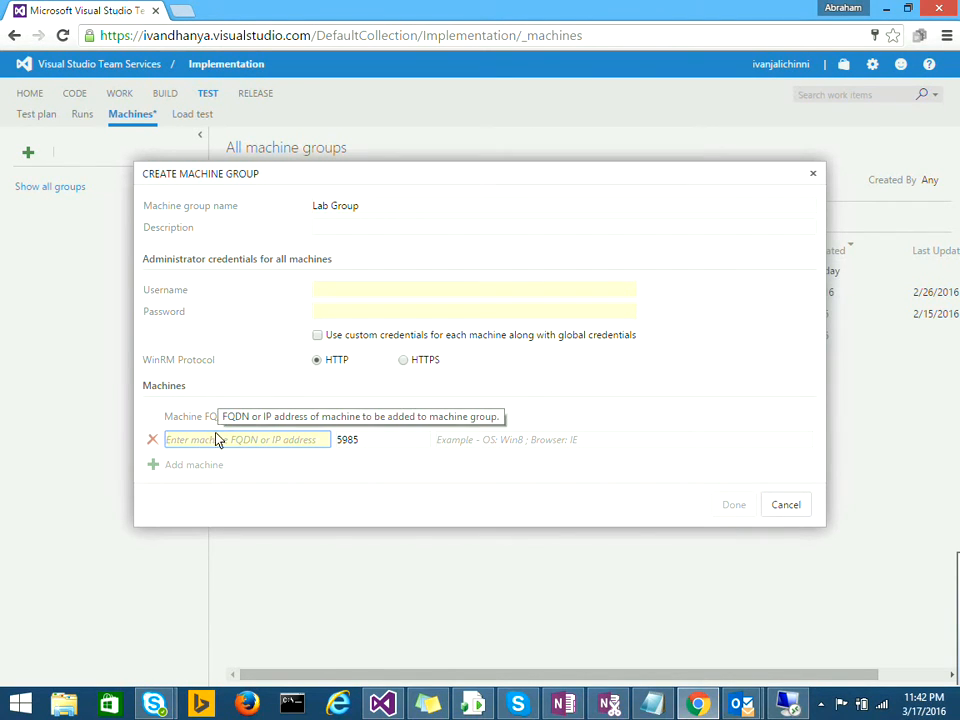
pyautogui.write('Auto')
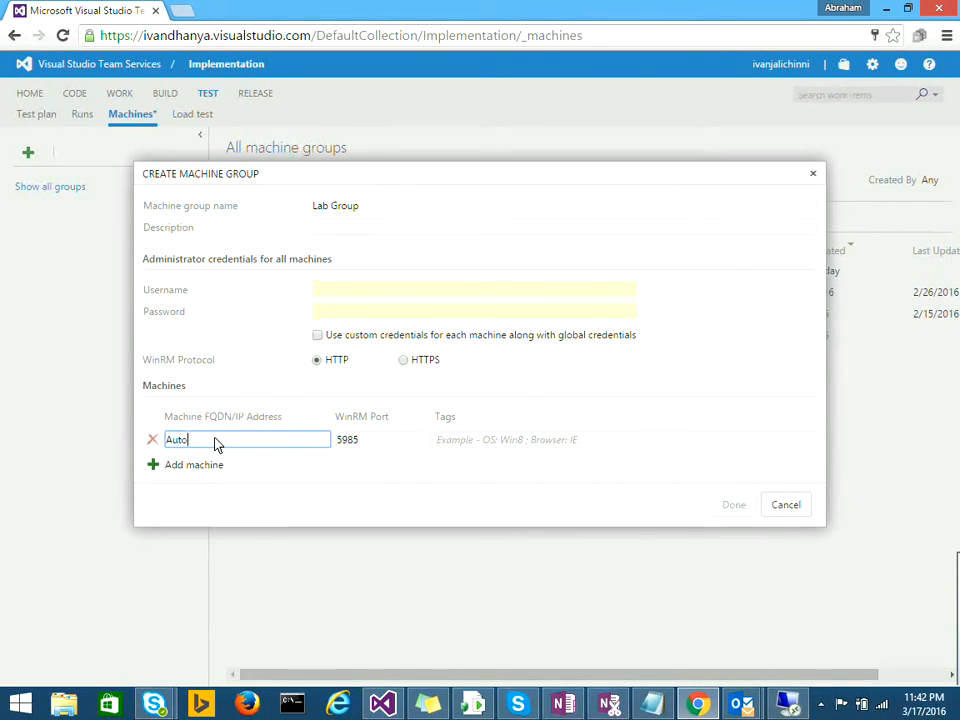
pyautogui.press('BackSpace')
pyautogui.press('BackSpace')
pyautogui.press('BackSpace')
pyautogui.press('BackSpace')
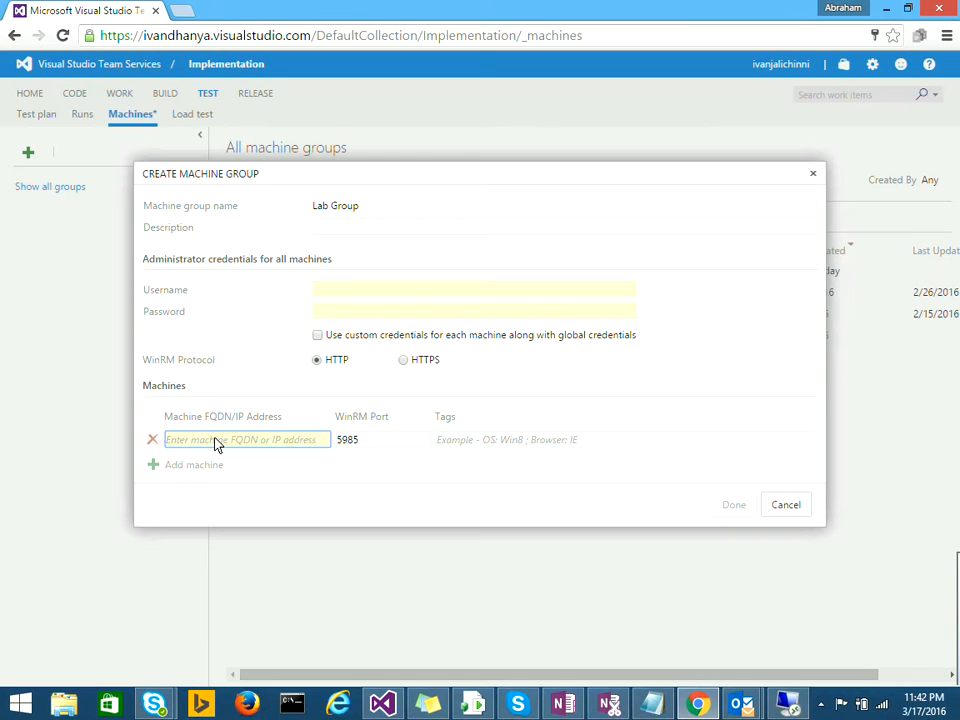
pyautogui.write('TestVM.cloudapp.net')
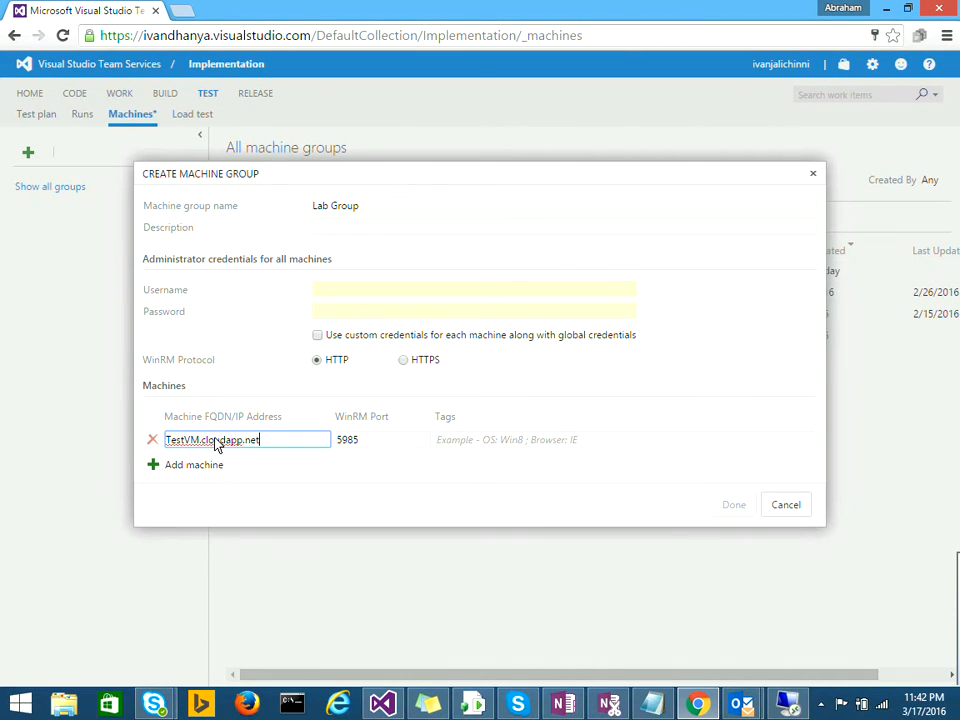
pyautogui.click(453, 443)
pyautogui.click(212, 466)
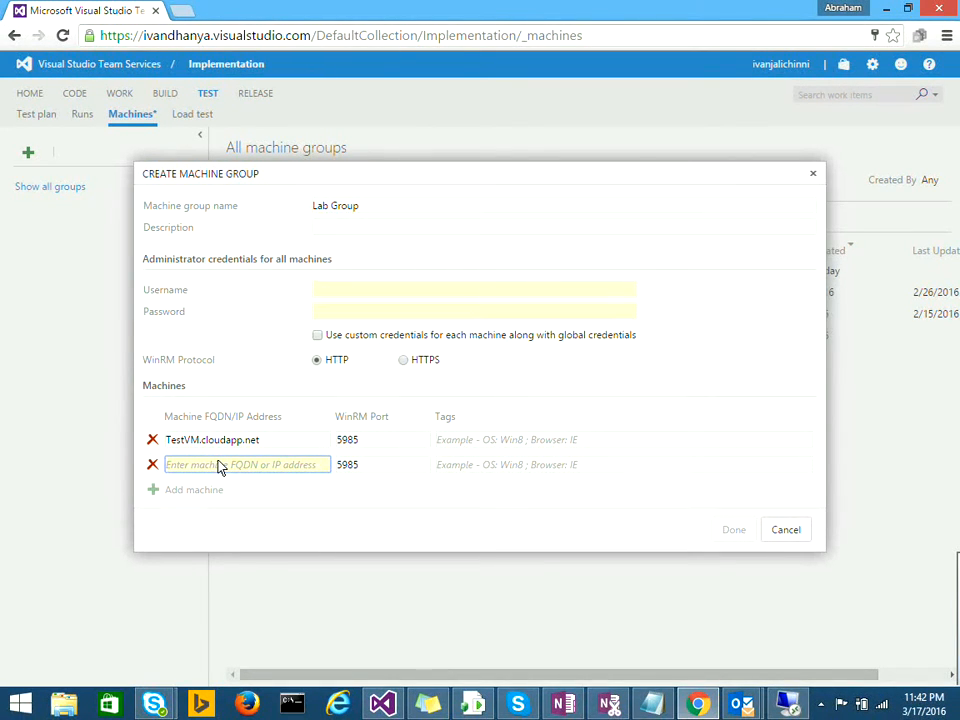
pyautogui.write('CUIT')
pyautogui.write('Vm.Cl')
pyautogui.write('o')
pyautogui.press('BackSpace')
pyautogui.press('BackSpace')
pyautogui.press('BackSpace')
pyautogui.press('BackSpace')
pyautogui.press('BackSpace')
pyautogui.press('BackSpace')
pyautogui.press('BackSpace')
pyautogui.press('BackSpace')
pyautogui.press('BackSpace')
pyautogui.write('QA.cloud')
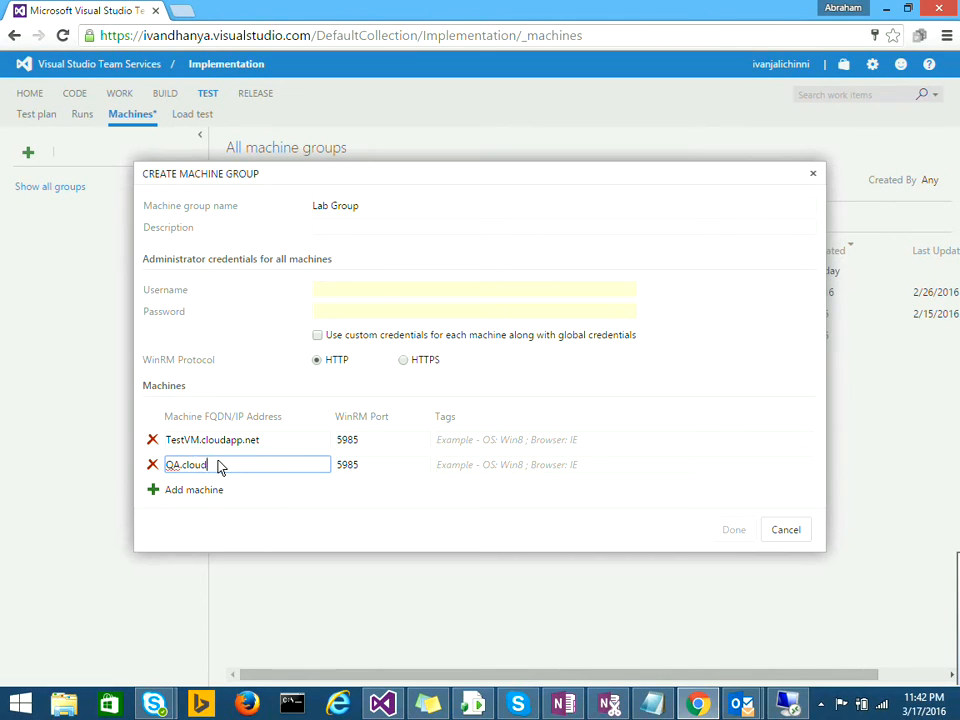
pyautogui.write('app.net')
pyautogui.click(170, 490)
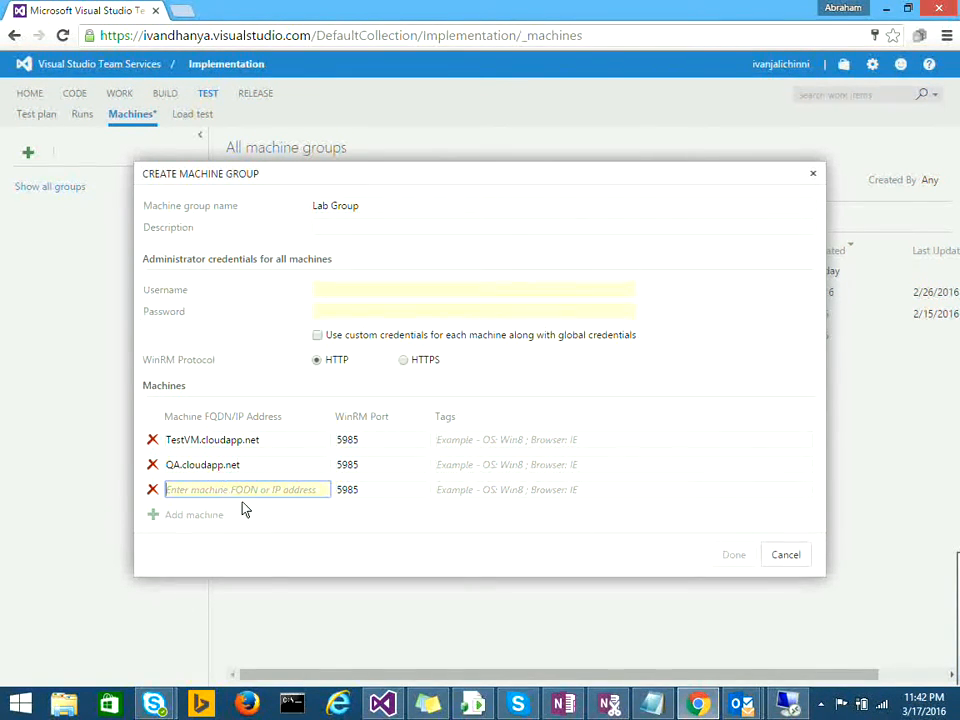
pyautogui.click(323, 292)
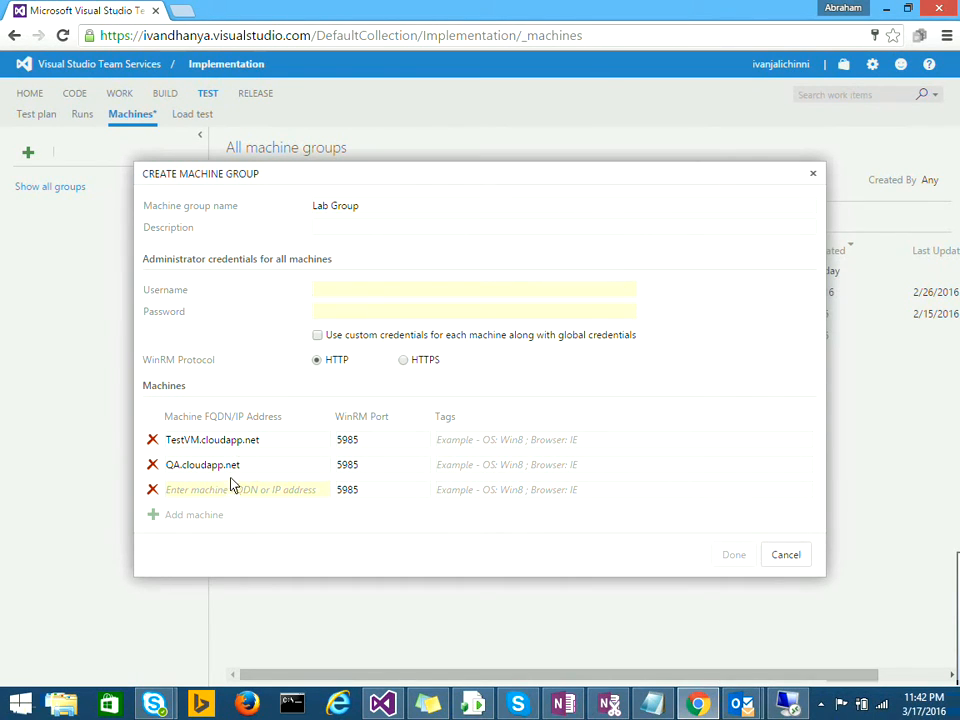
pyautogui.click(318, 336)
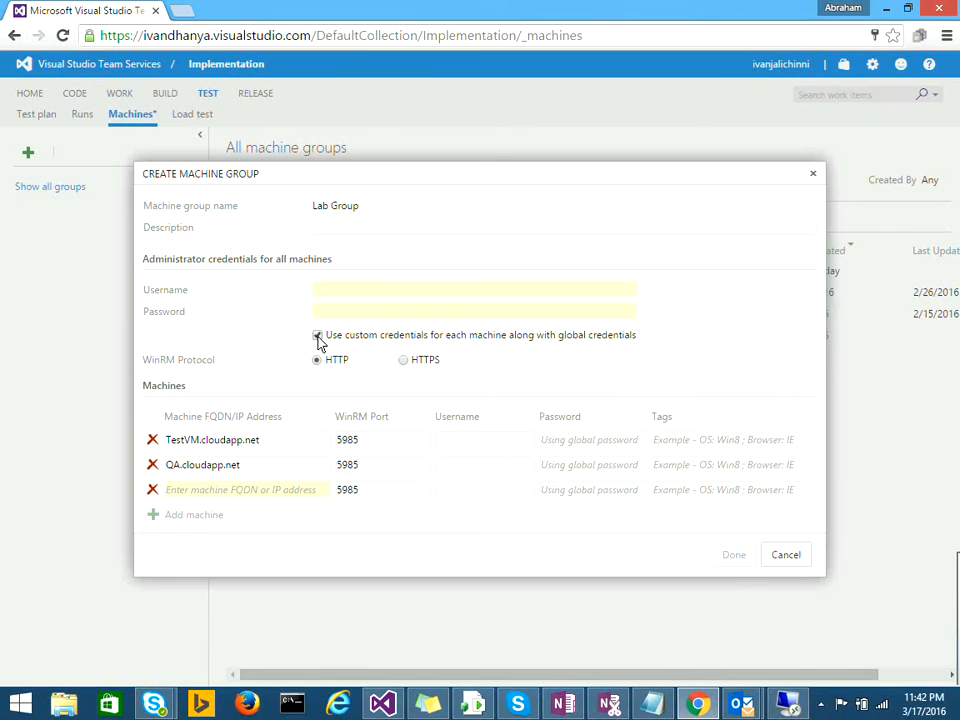
pyautogui.click(480, 443)
pyautogui.click(564, 447)
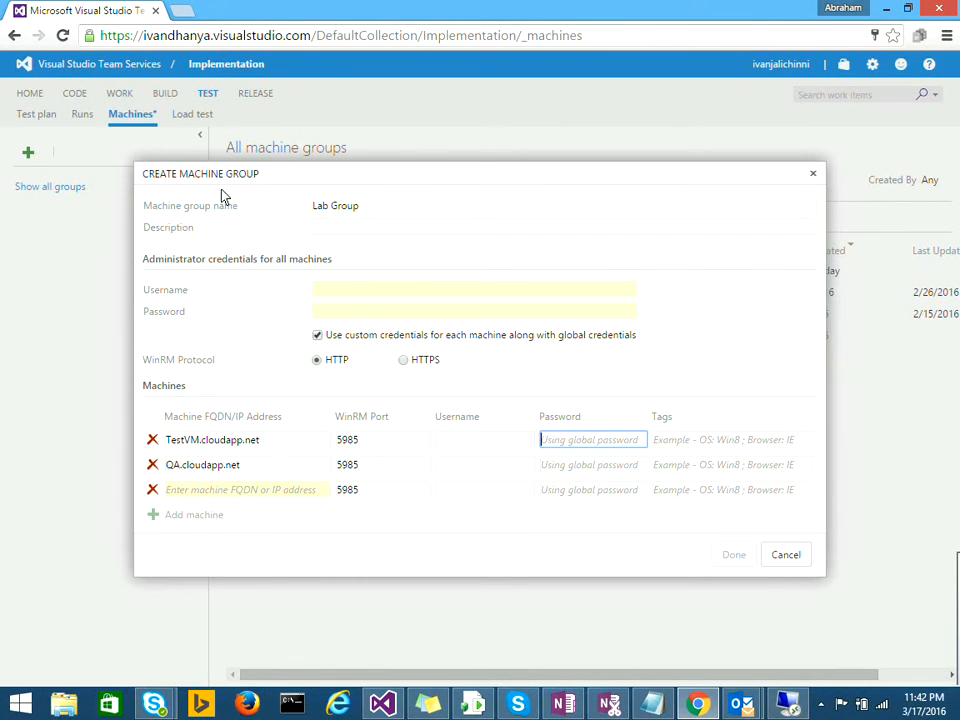
pyautogui.click(786, 556)
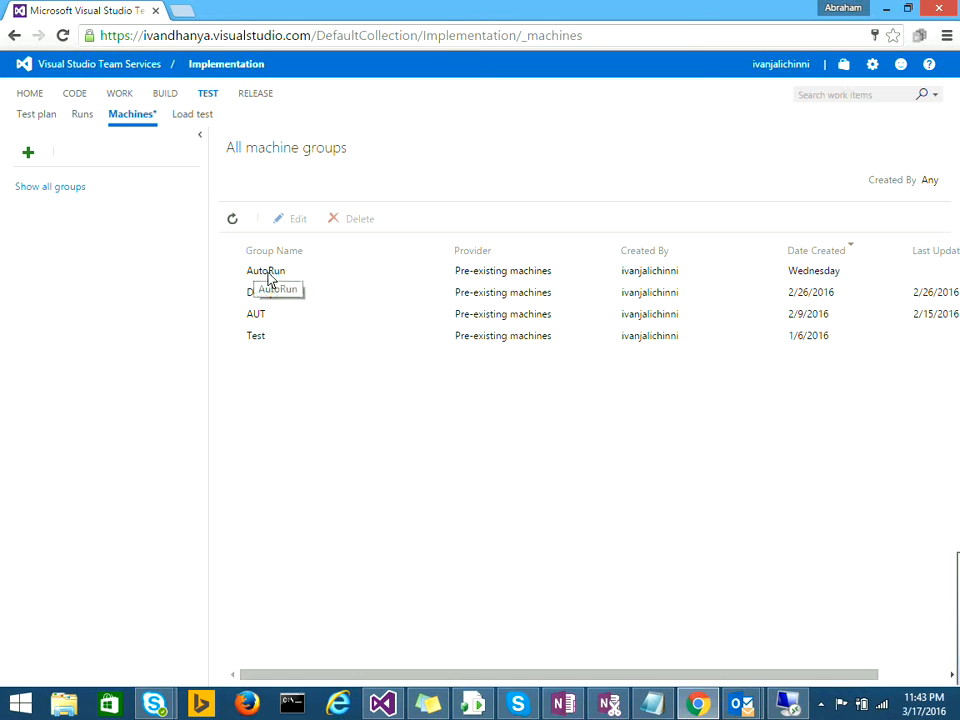
# Step: Leave the AutoRunVM session and show the Build hub's list of build definitions
pyautogui.click(783, 706)
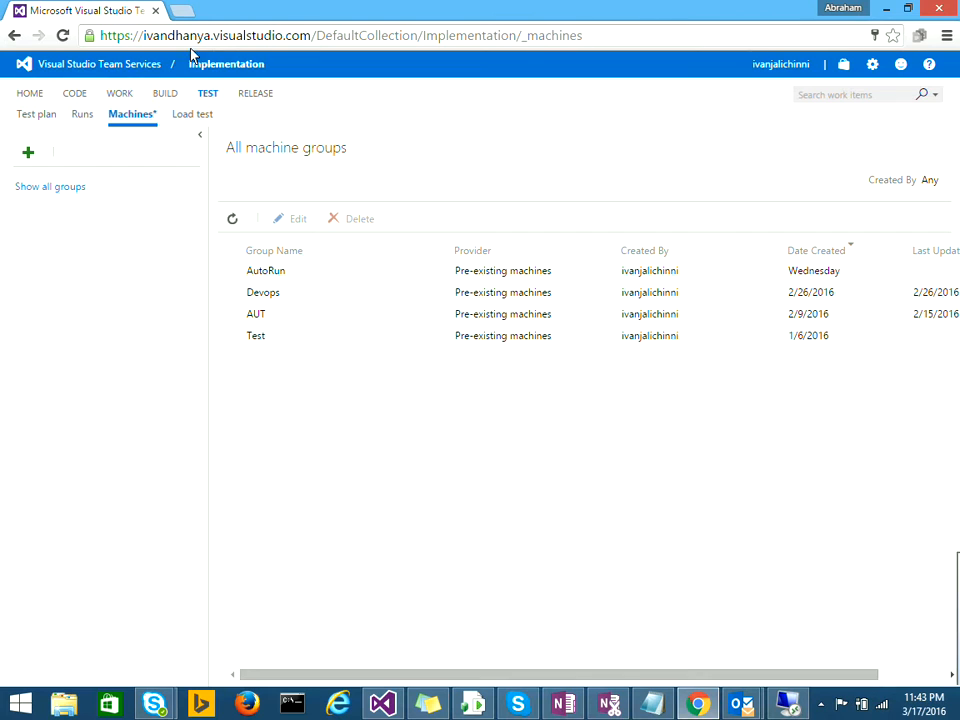
pyautogui.click(171, 95)
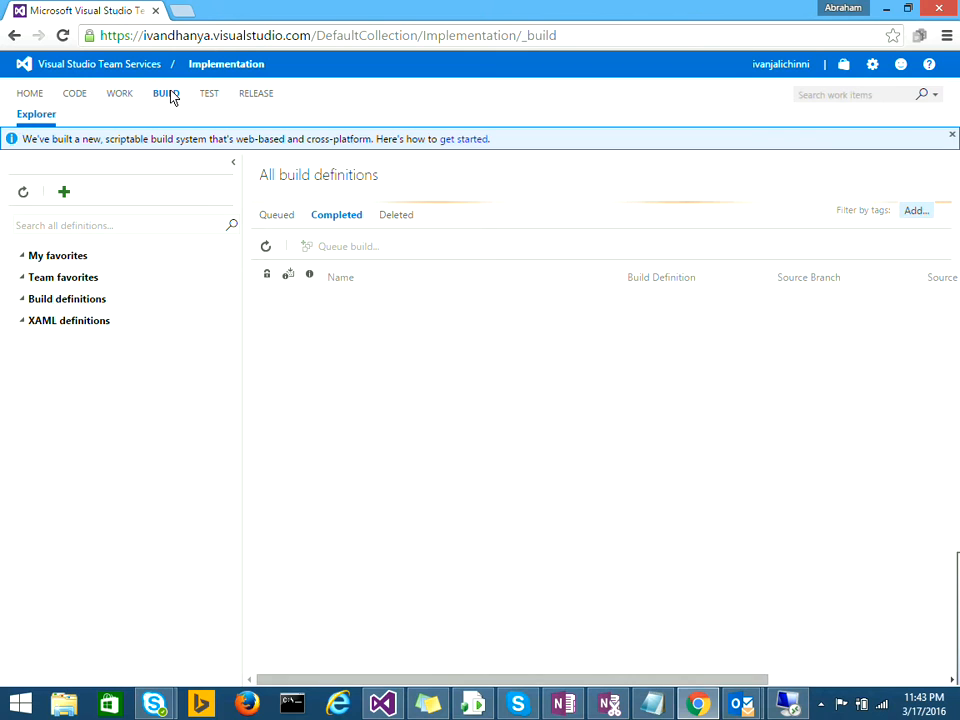
# Step: Create a new Visual Studio template definition sourced from the Implementation team project
pyautogui.click(66, 195)
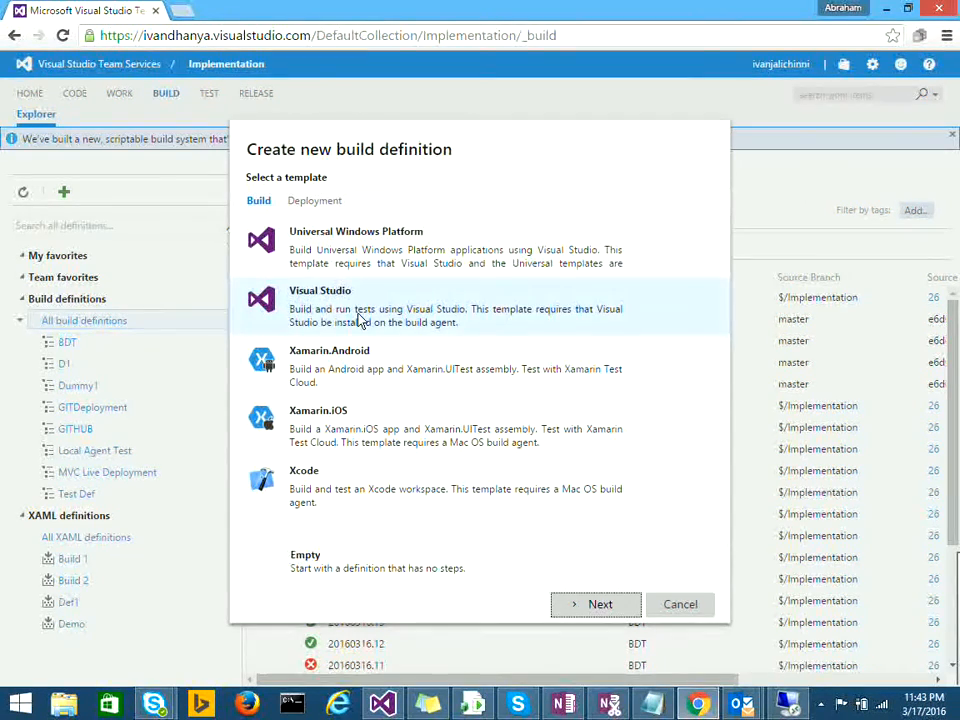
pyautogui.click(597, 604)
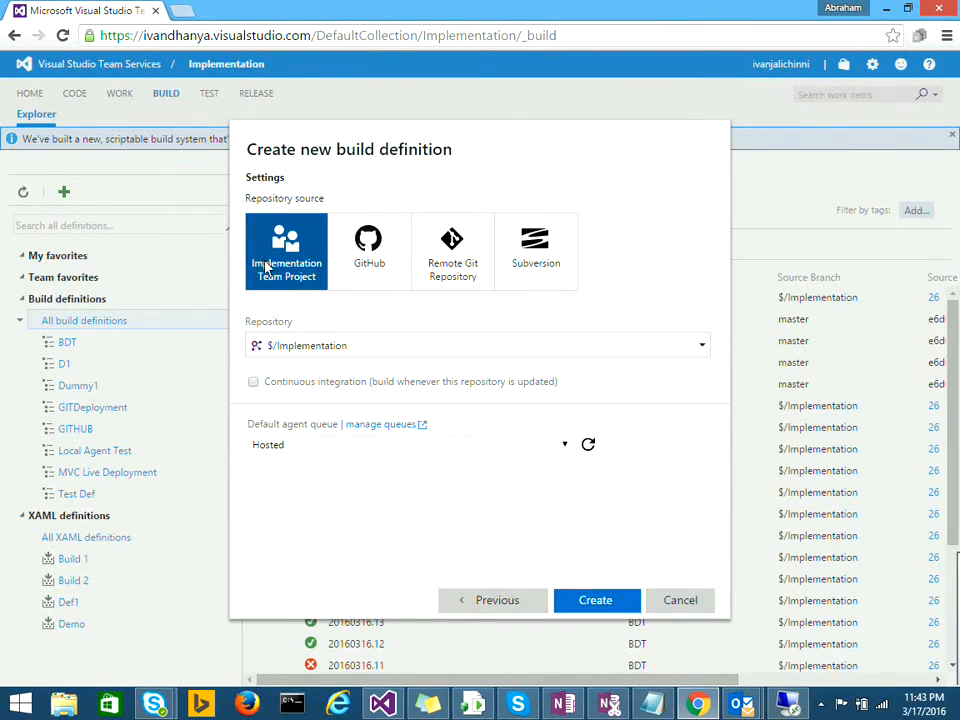
pyautogui.click(562, 600)
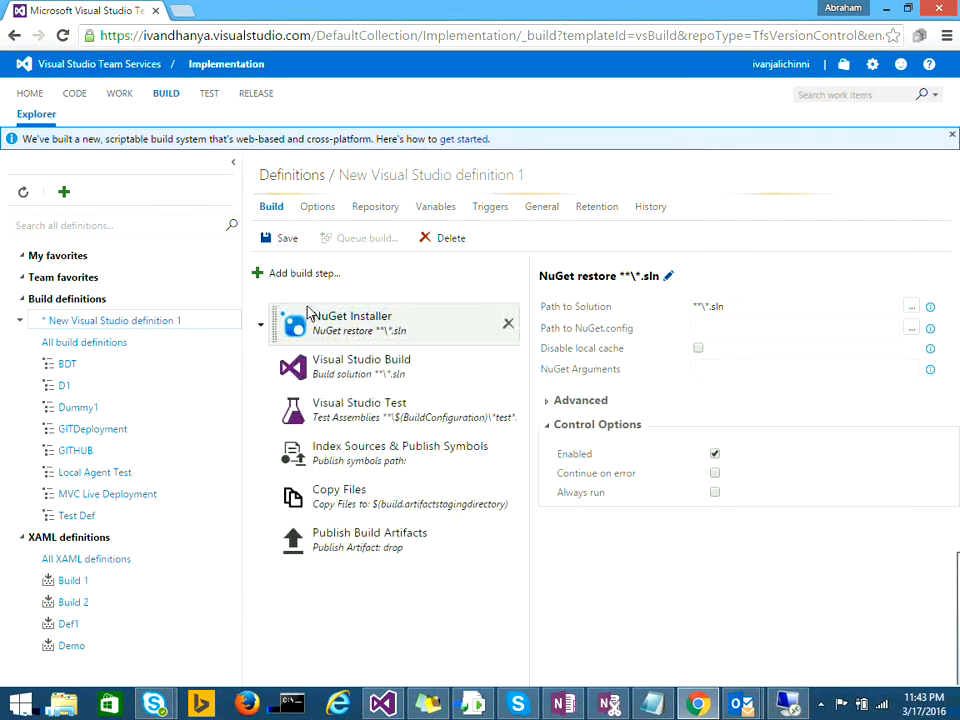
# Step: Delete the NuGet Installer step and bring up the Solution field's path picker
pyautogui.click(508, 325)
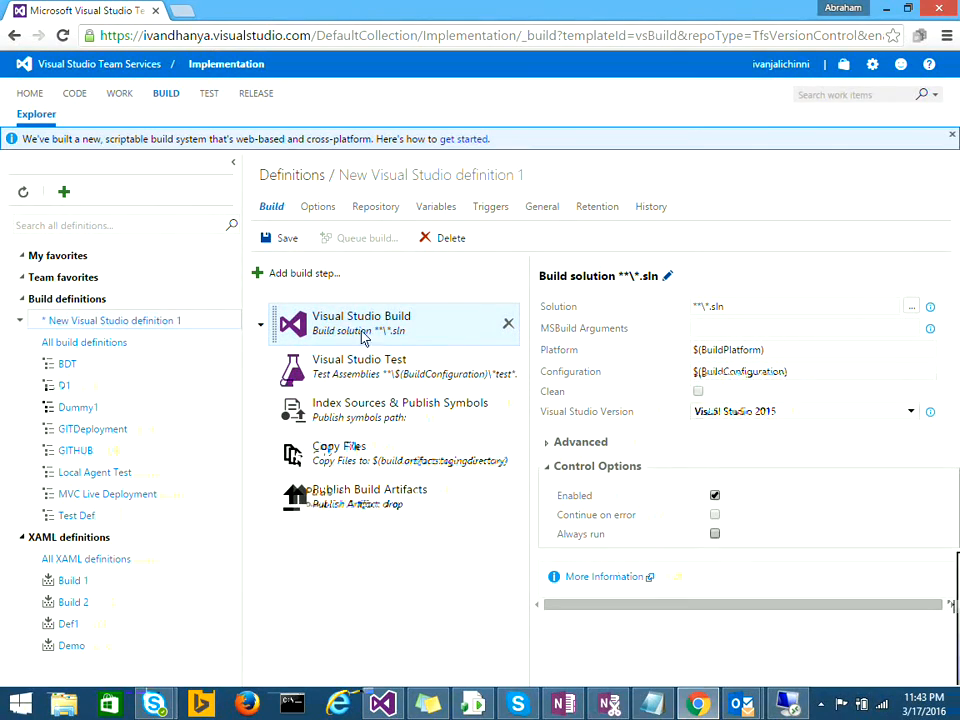
pyautogui.click(911, 307)
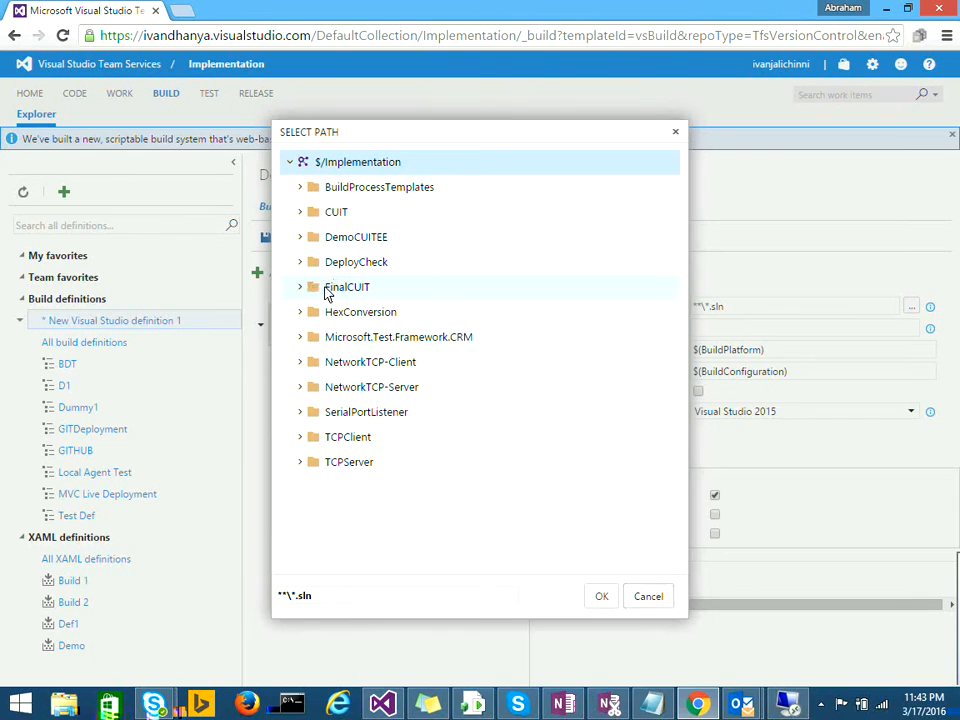
# Step: Select FinalCUIT/FinalCUIT.sln from the Implementation repository as the build's solution
pyautogui.click(323, 290)
pyautogui.click(300, 287)
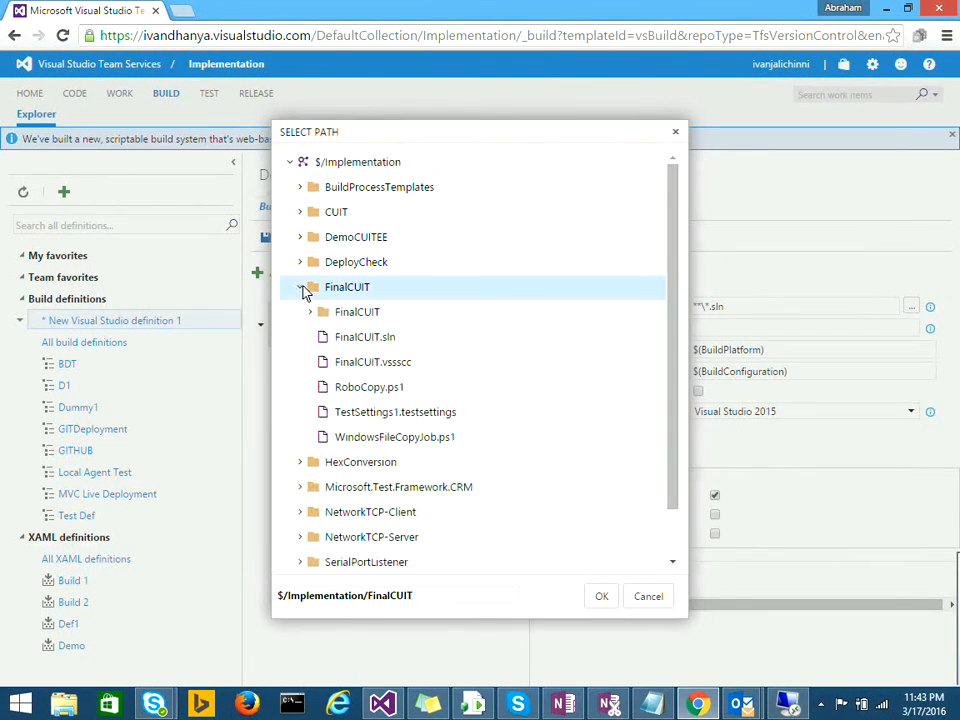
pyautogui.click(352, 339)
pyautogui.click(600, 597)
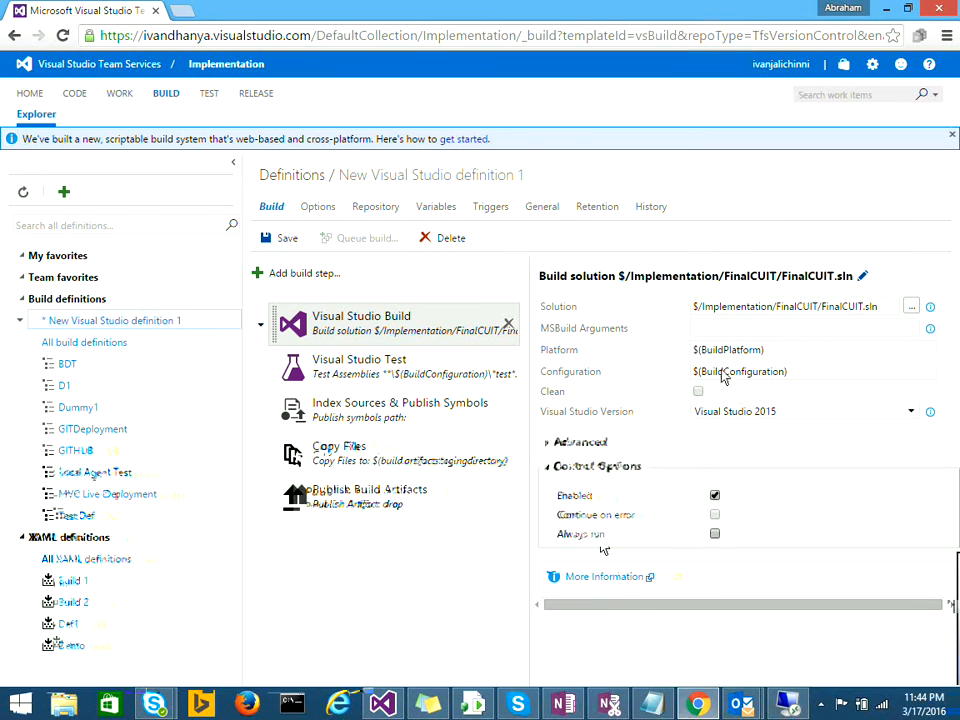
# Step: Delete the Visual Studio Test, Index Sources & Publish Symbols, Copy Files and Publish Build Artifacts steps
pyautogui.click(781, 350)
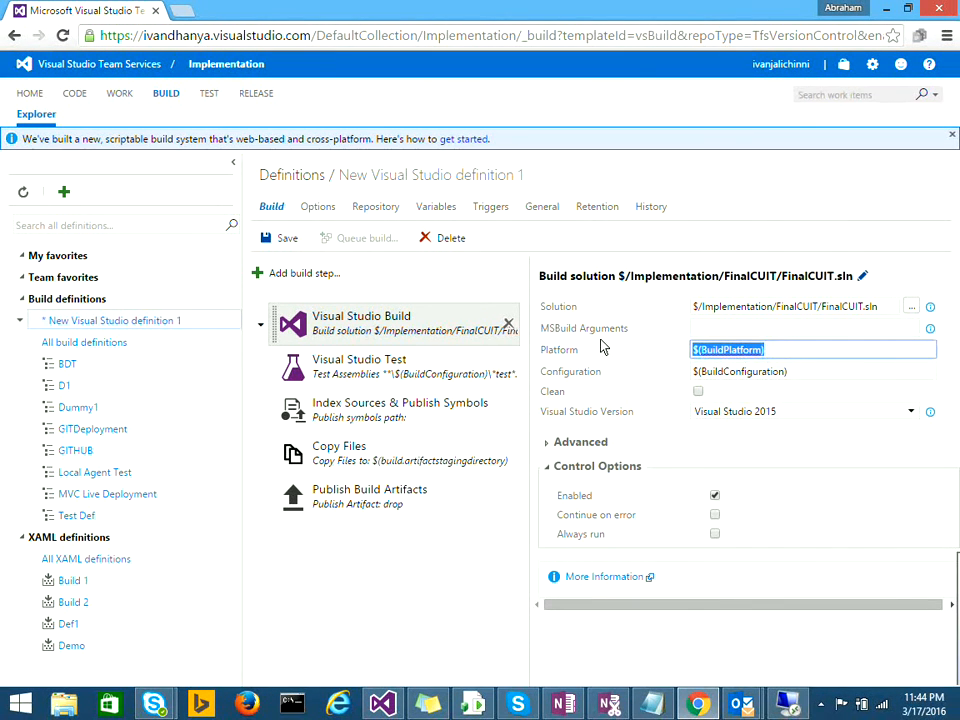
pyautogui.click(803, 371)
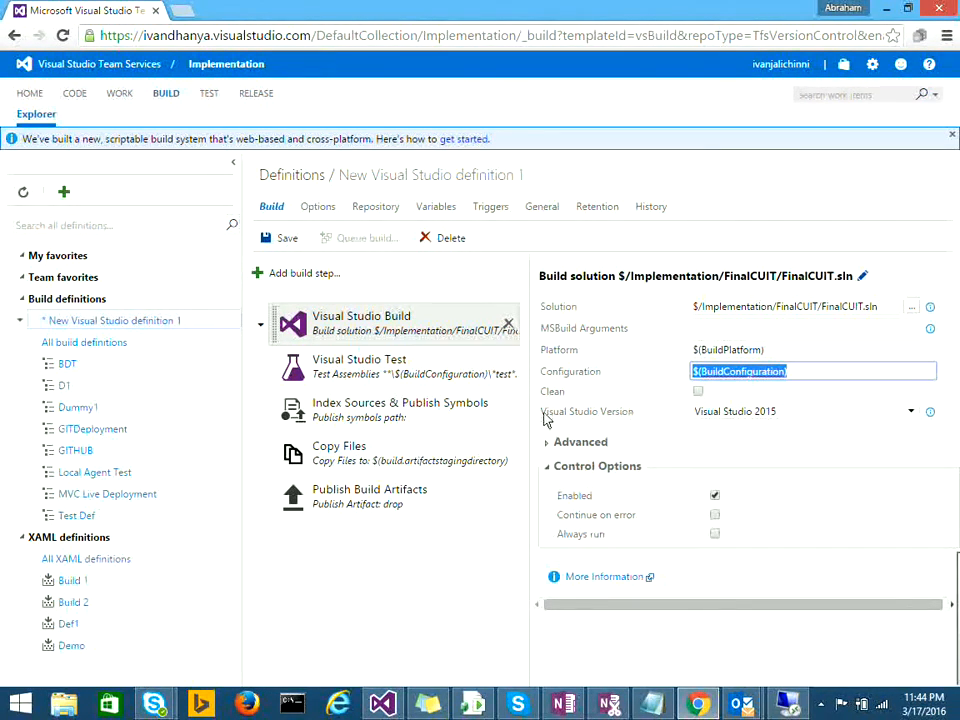
pyautogui.click(445, 372)
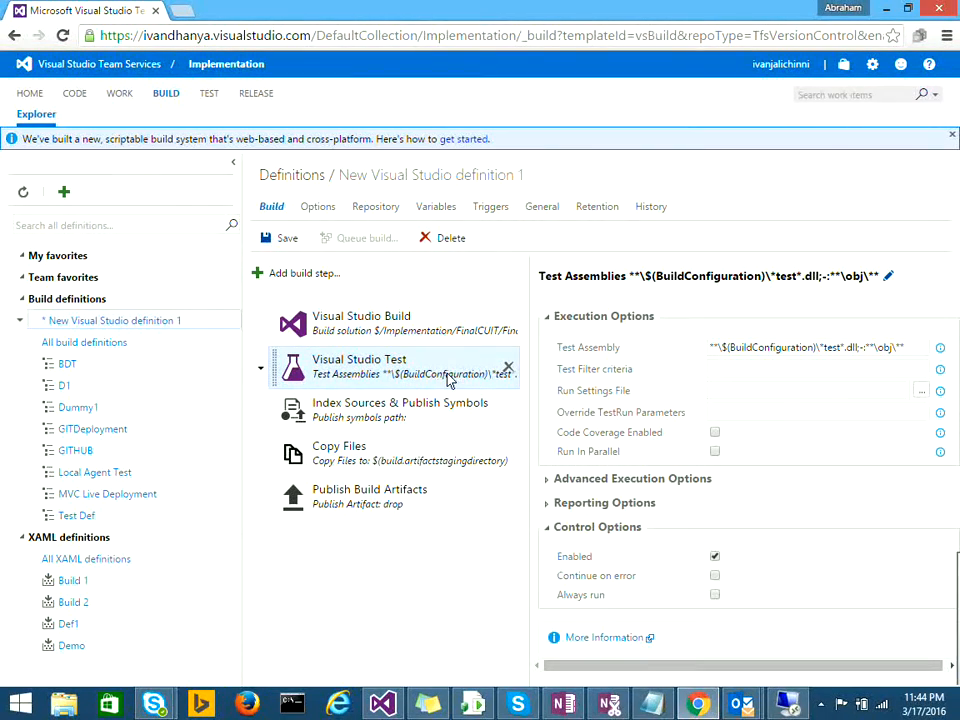
pyautogui.click(507, 370)
pyautogui.click(508, 370)
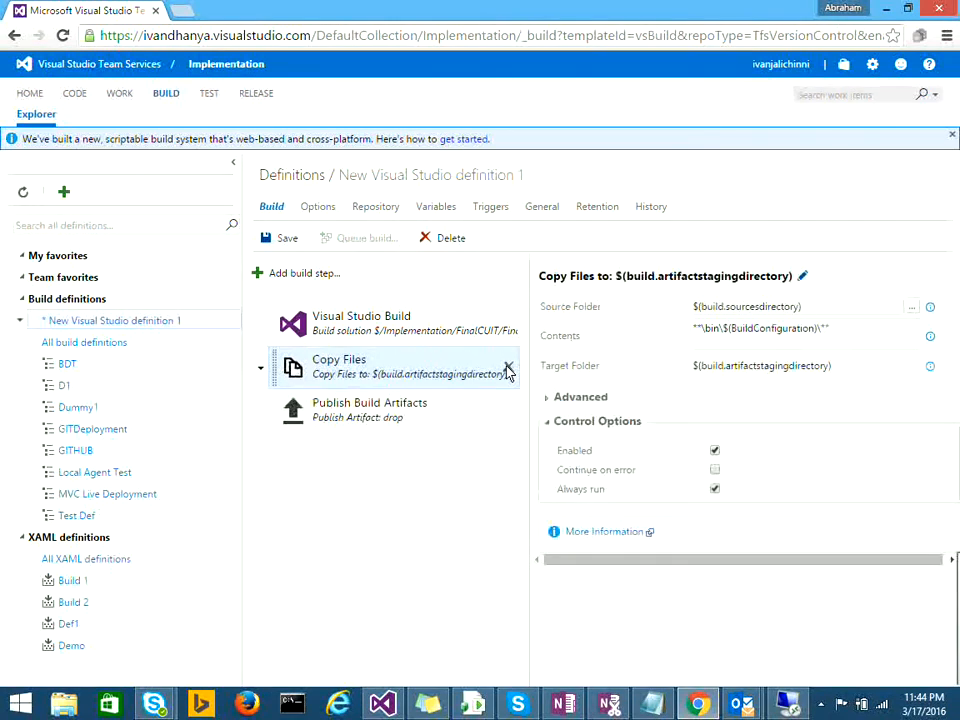
pyautogui.click(507, 370)
pyautogui.click(508, 370)
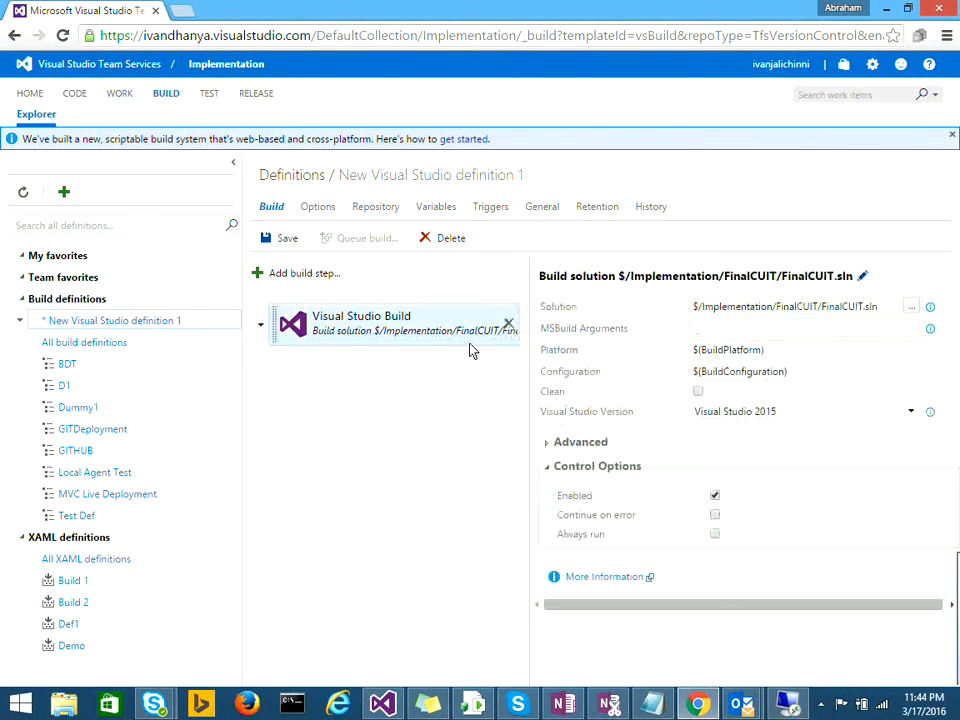
pyautogui.click(697, 330)
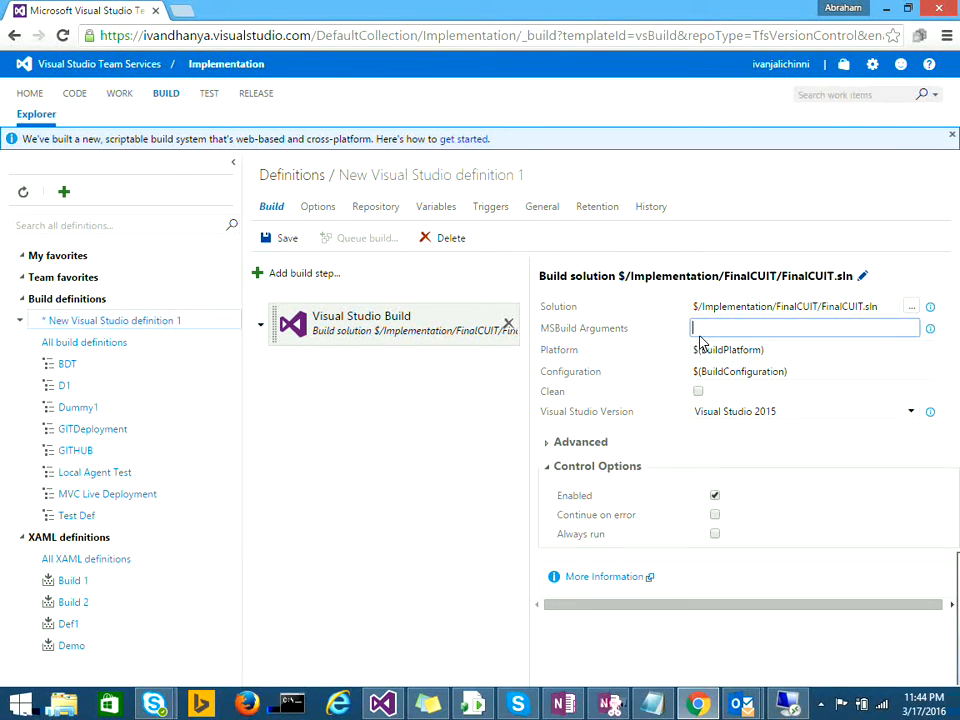
# Step: Enter /p:OutDir="$(build.binariesdirectory)\" as MSBuild Arguments, then briefly check the AutoRunVM session
pyautogui.write('/p:OutDir:')
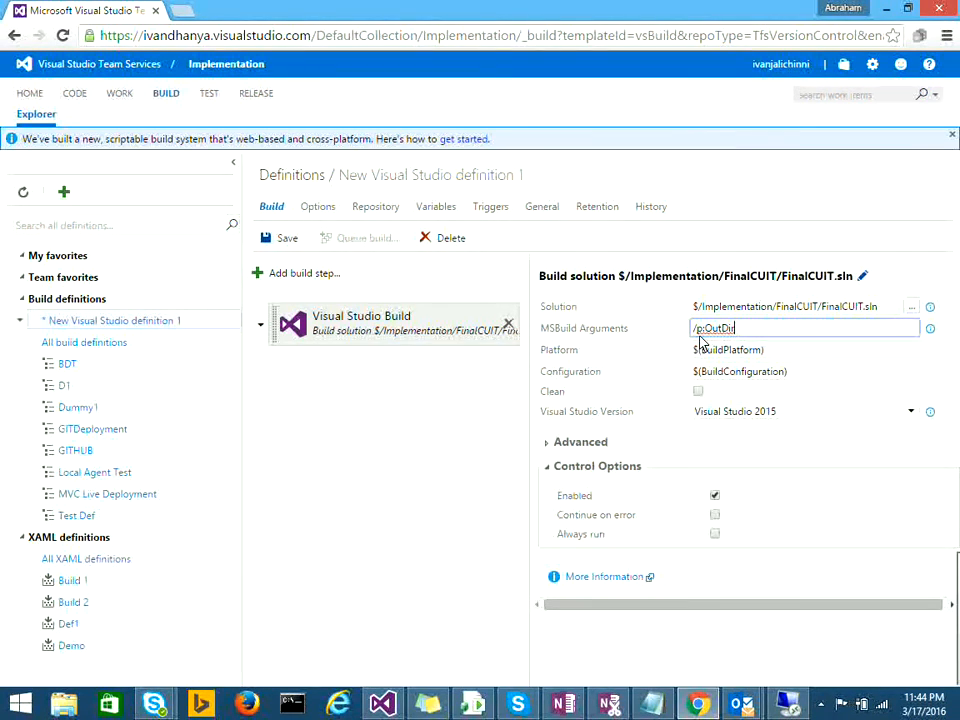
pyautogui.write('"$(build.binaries')
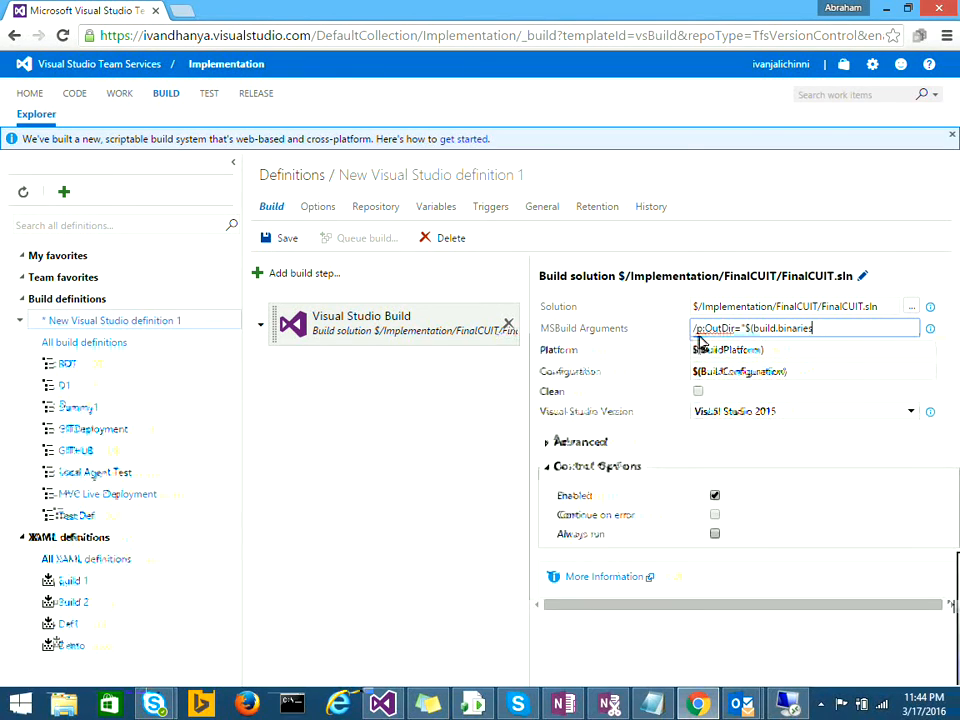
pyautogui.write('directory')
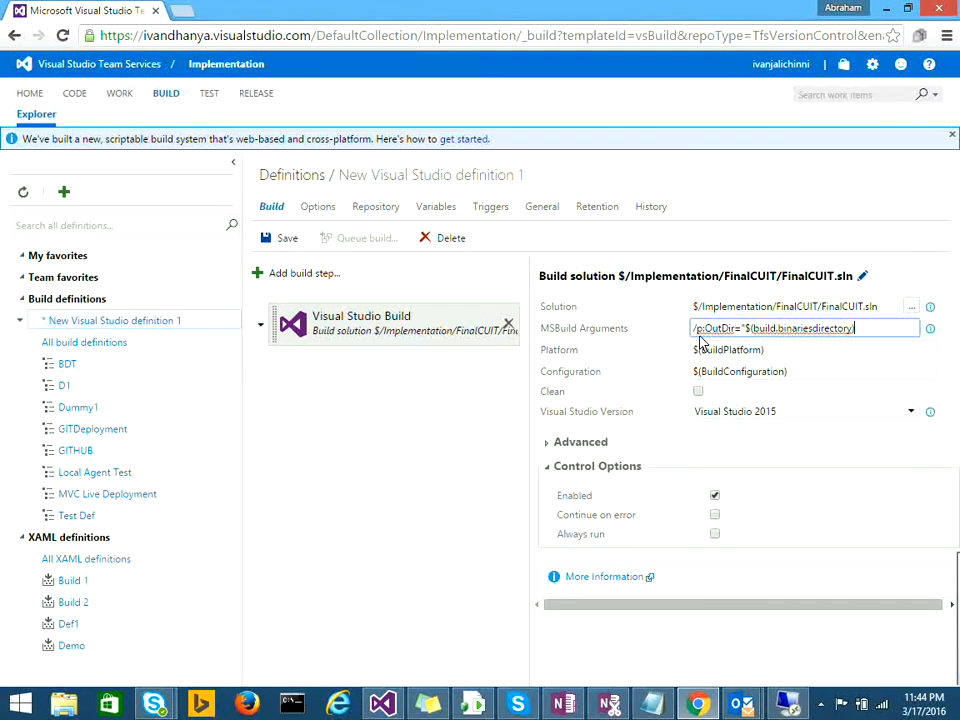
pyautogui.write('"')
pyautogui.doubleClick(795, 335)
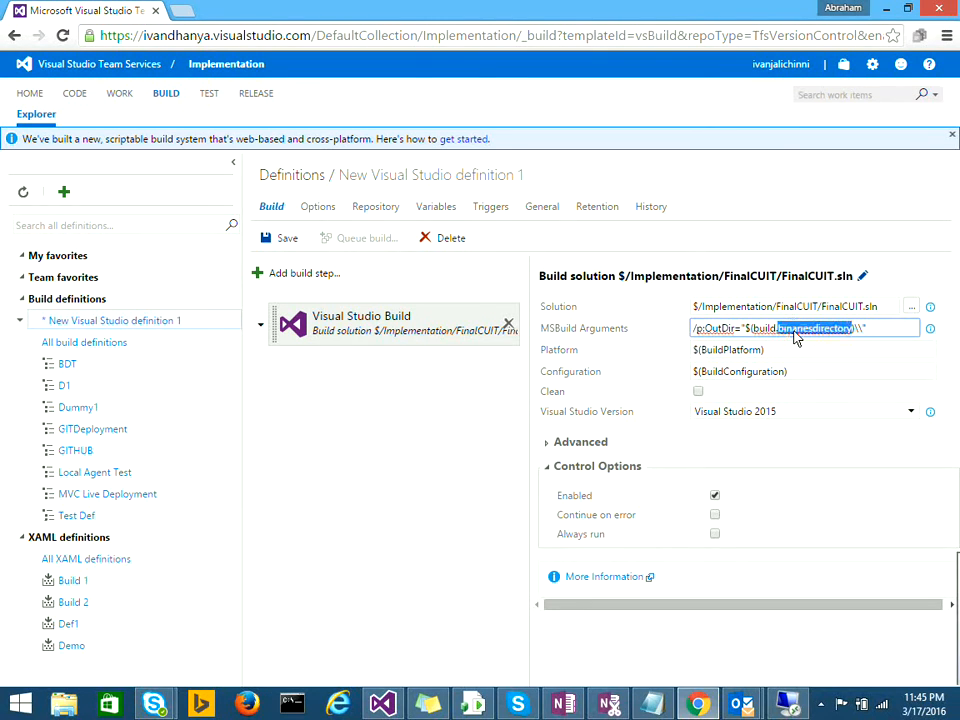
pyautogui.doubleClick(762, 329)
pyautogui.doubleClick(792, 333)
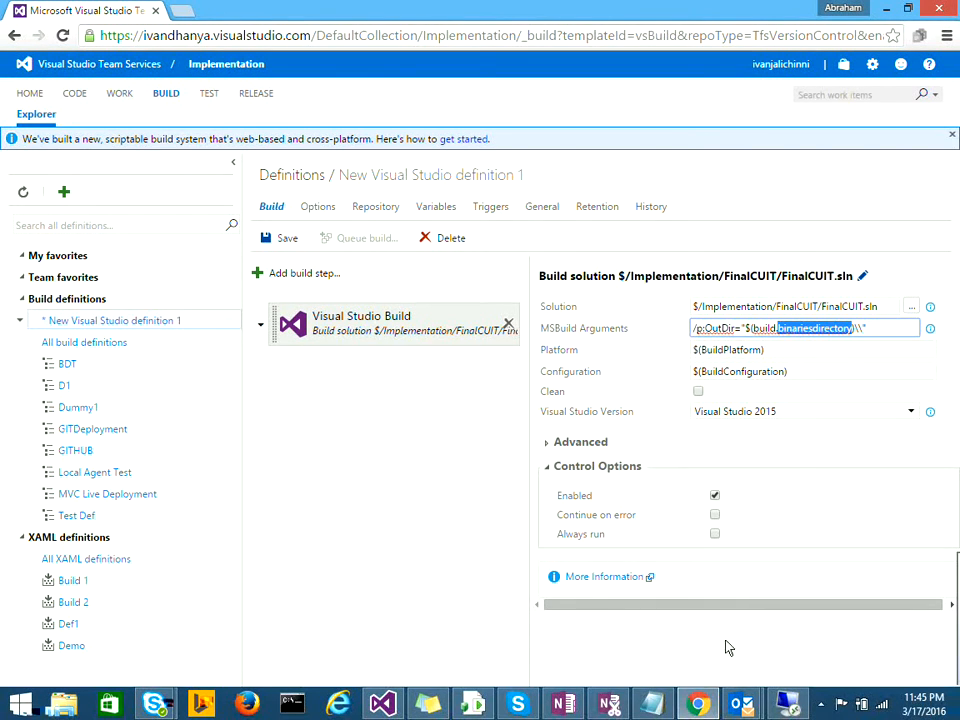
pyautogui.click(788, 704)
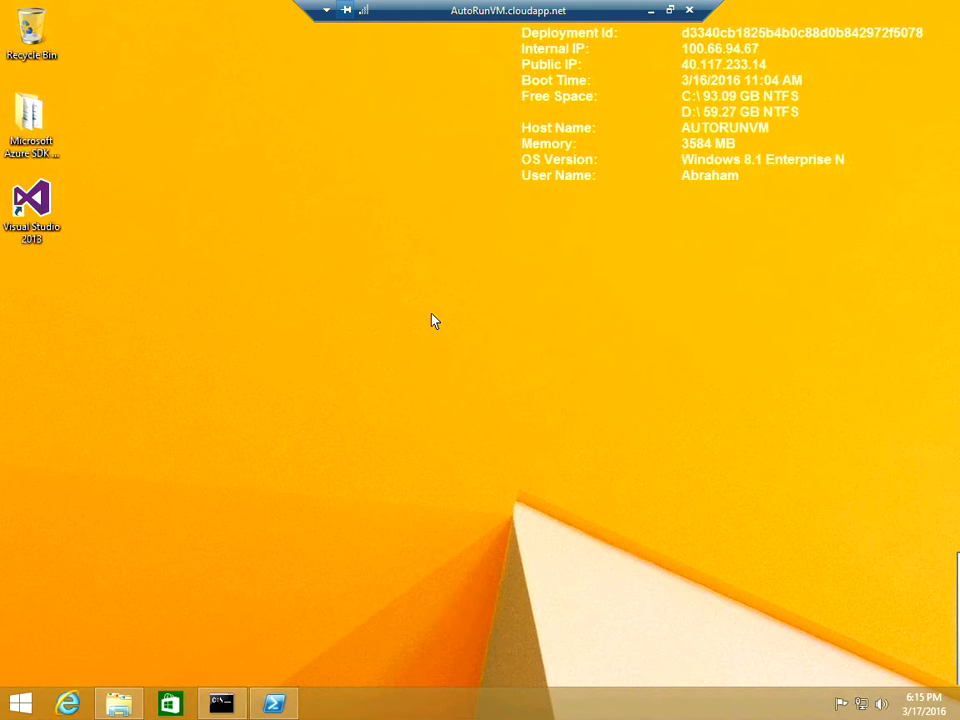
pyautogui.click(651, 10)
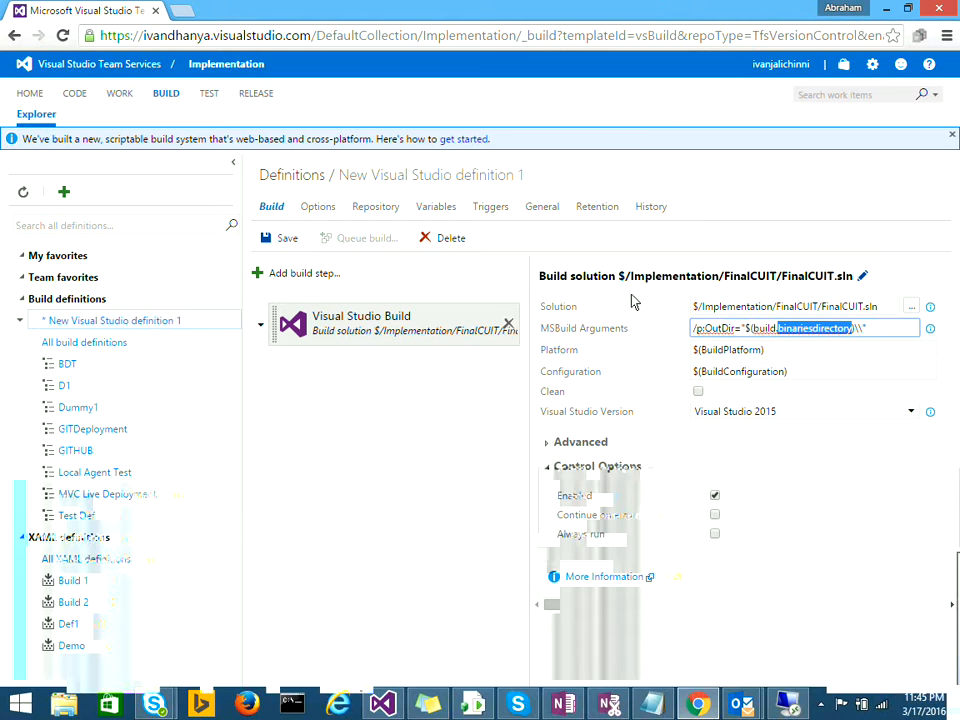
# Step: Add an Azure File Copy task from the Deploy category after the Visual Studio Build step
pyautogui.click(300, 272)
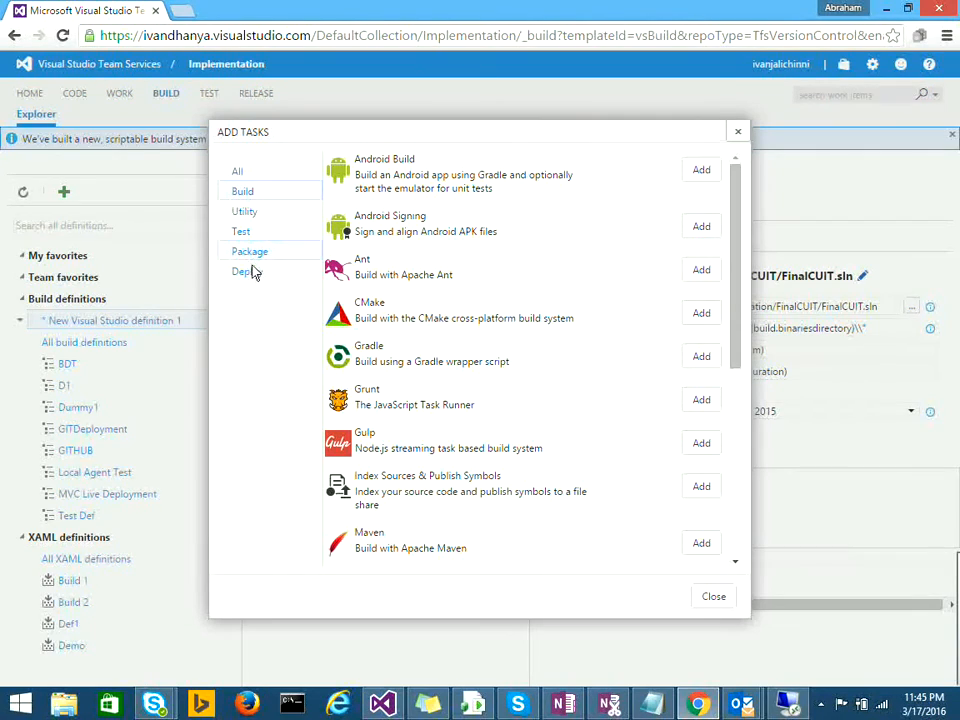
pyautogui.click(252, 271)
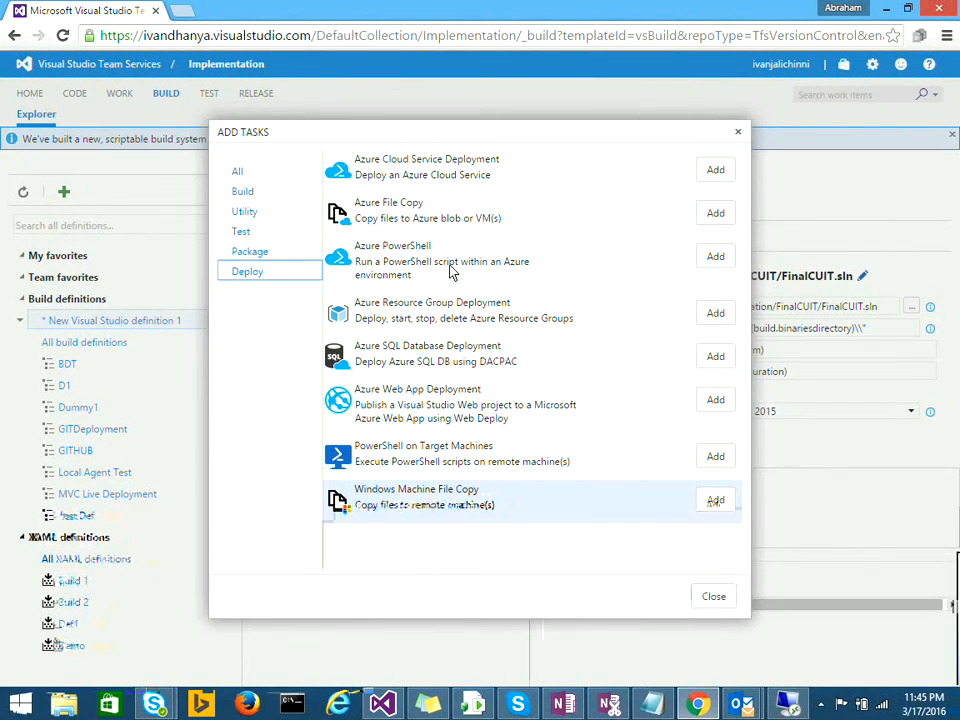
pyautogui.click(714, 212)
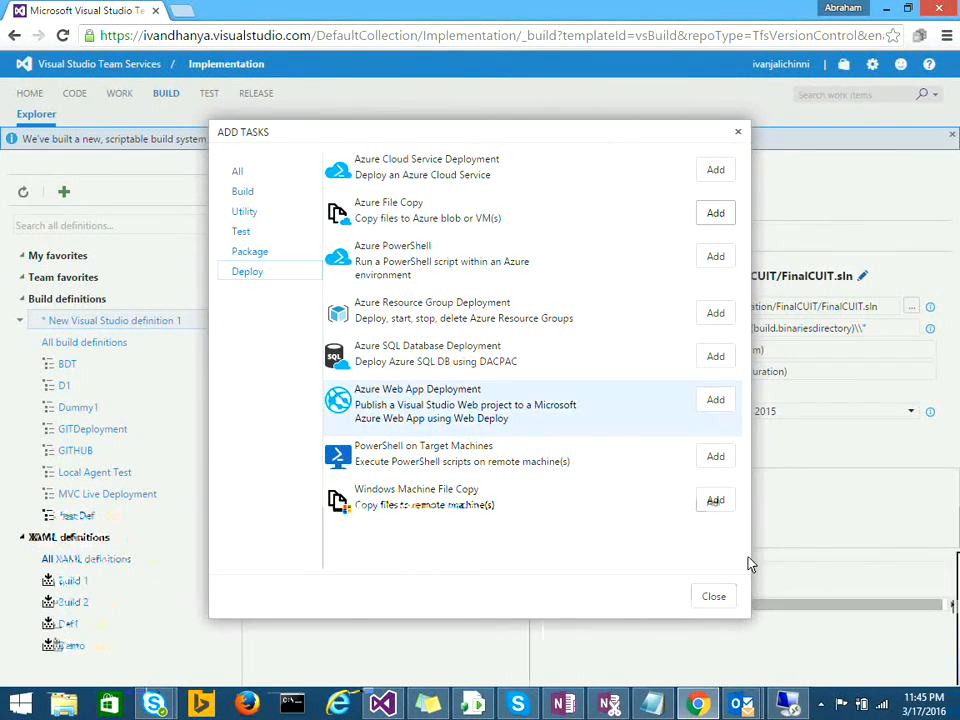
pyautogui.click(716, 597)
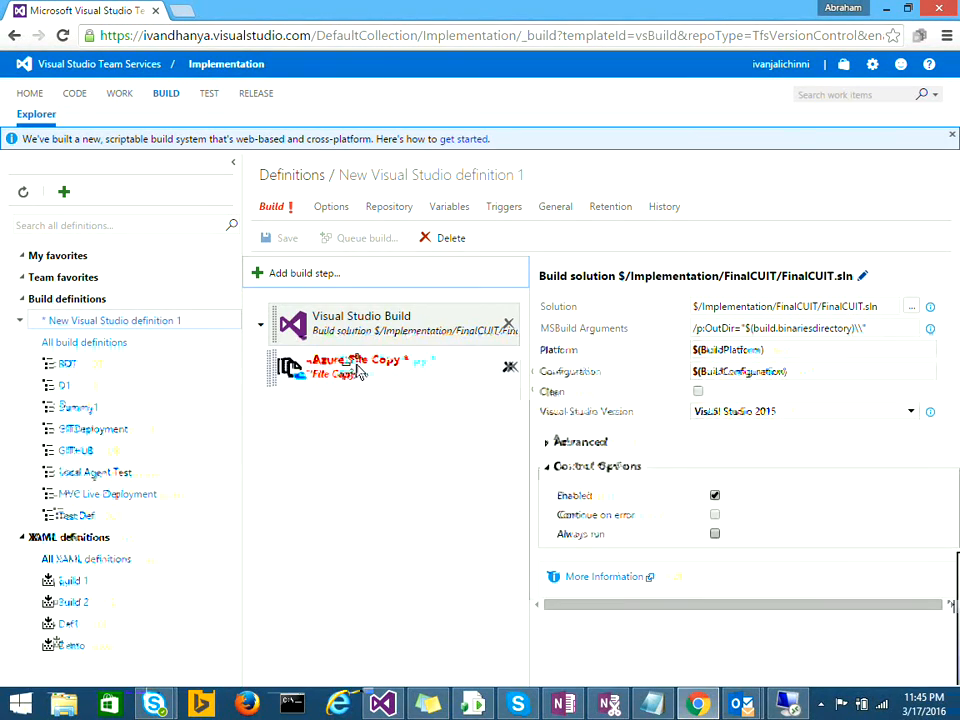
pyautogui.click(355, 368)
# Step: Copy $(build.binariesdirectory) from the Visual Studio Build step into the Azure File Copy source
pyautogui.click(877, 312)
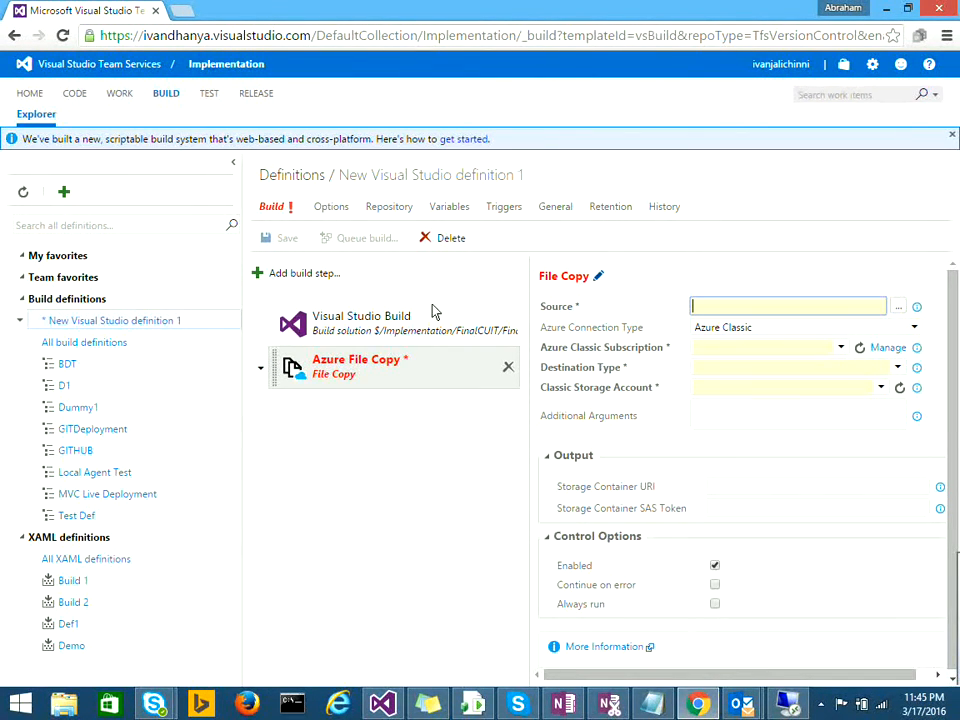
pyautogui.click(403, 318)
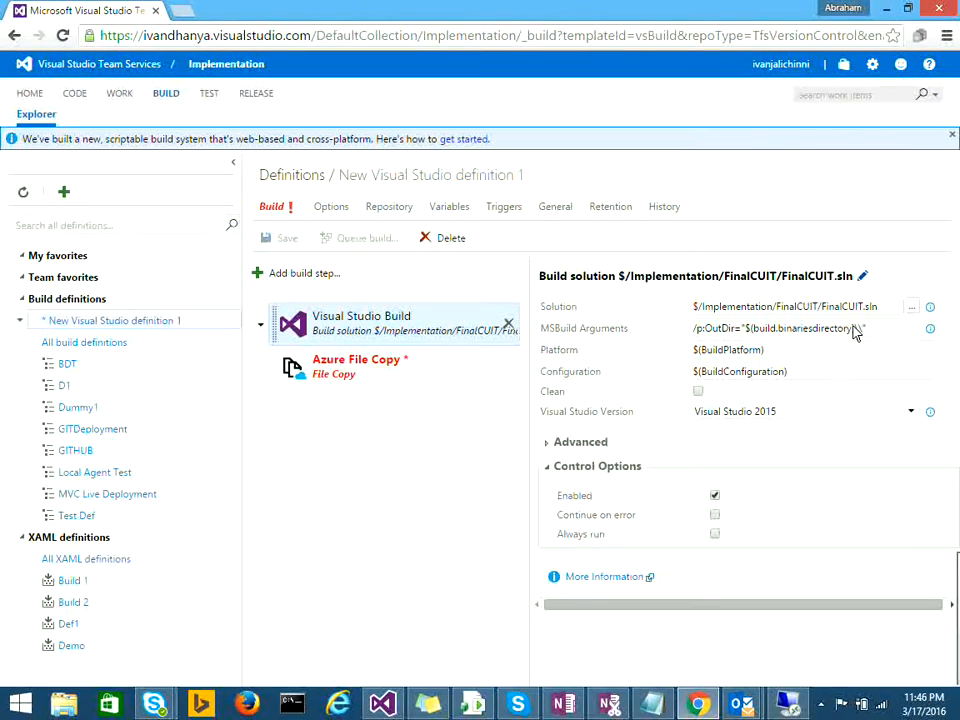
pyautogui.moveTo(851, 329); pyautogui.dragTo(746, 330)
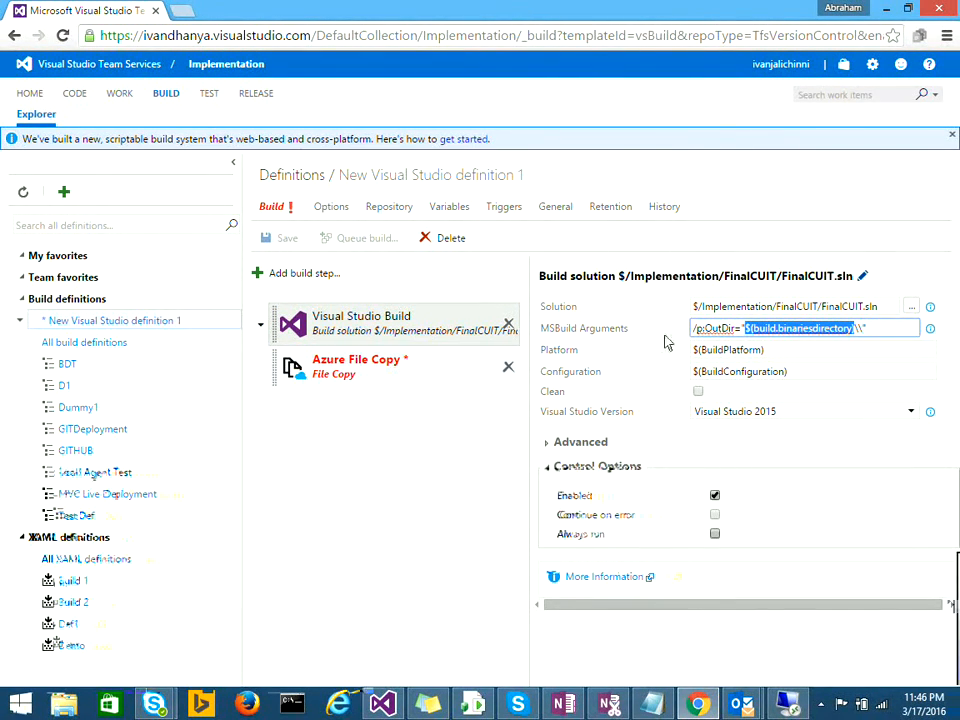
pyautogui.click(400, 368)
pyautogui.click(707, 307)
pyautogui.hotkey('ctrl', 'v')
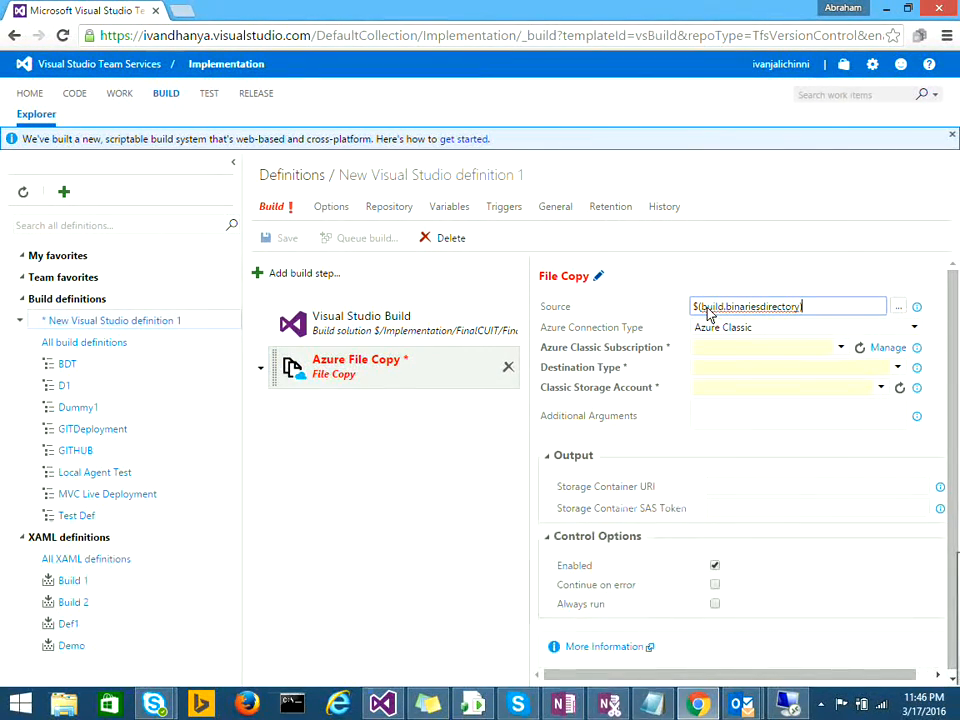
# Step: Select the ADRLive Azure classic subscription and bring up the Manage link's context menu
pyautogui.click(843, 350)
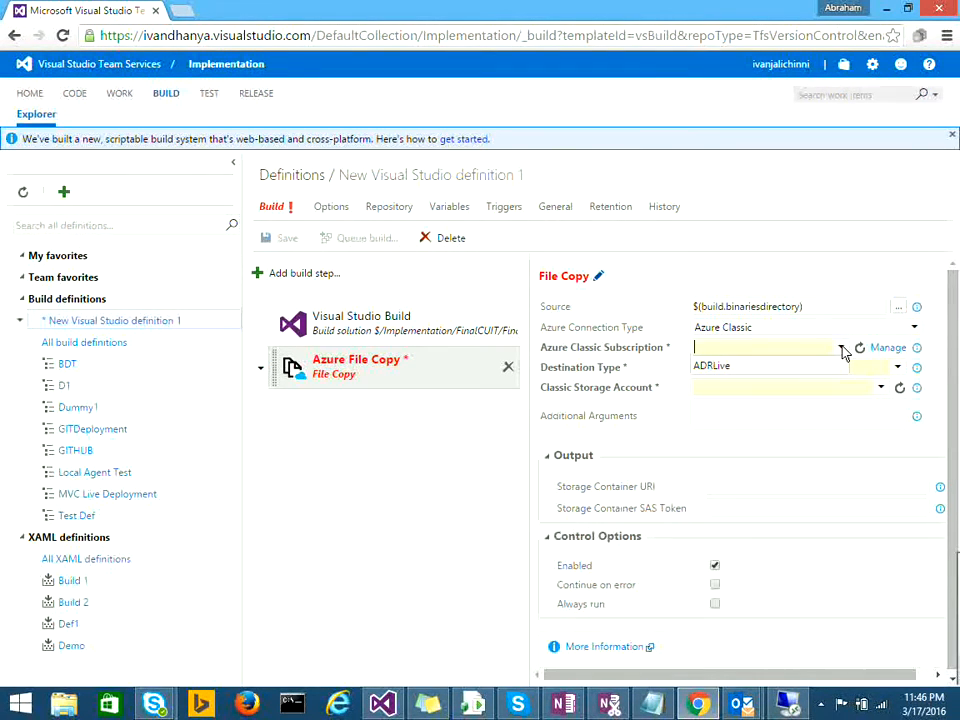
pyautogui.click(782, 369)
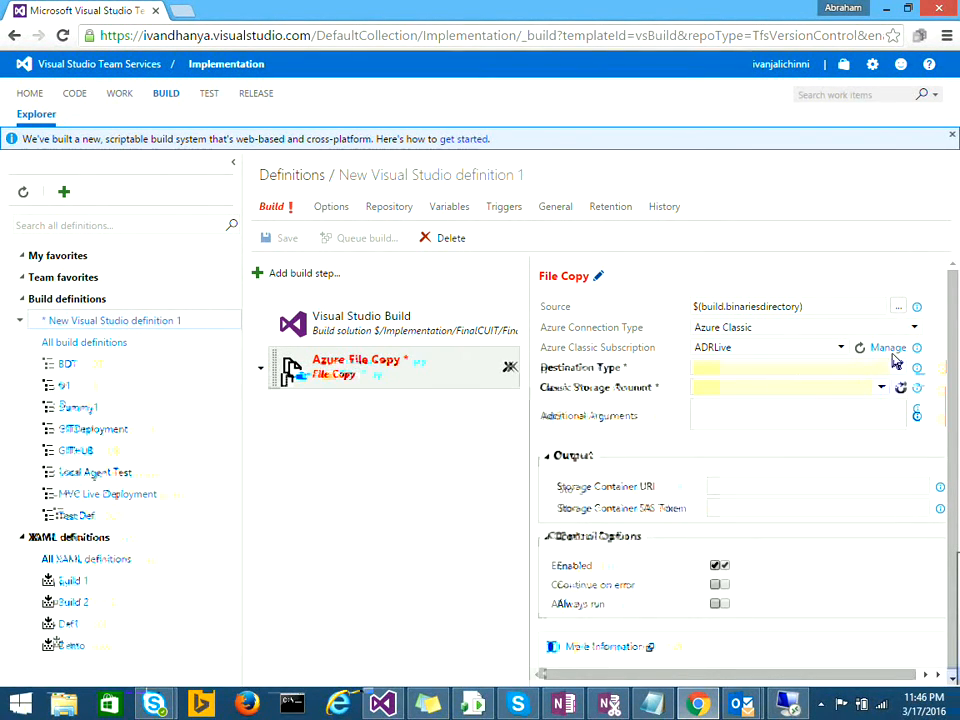
pyautogui.rightClick(890, 354)
pyautogui.click(785, 362)
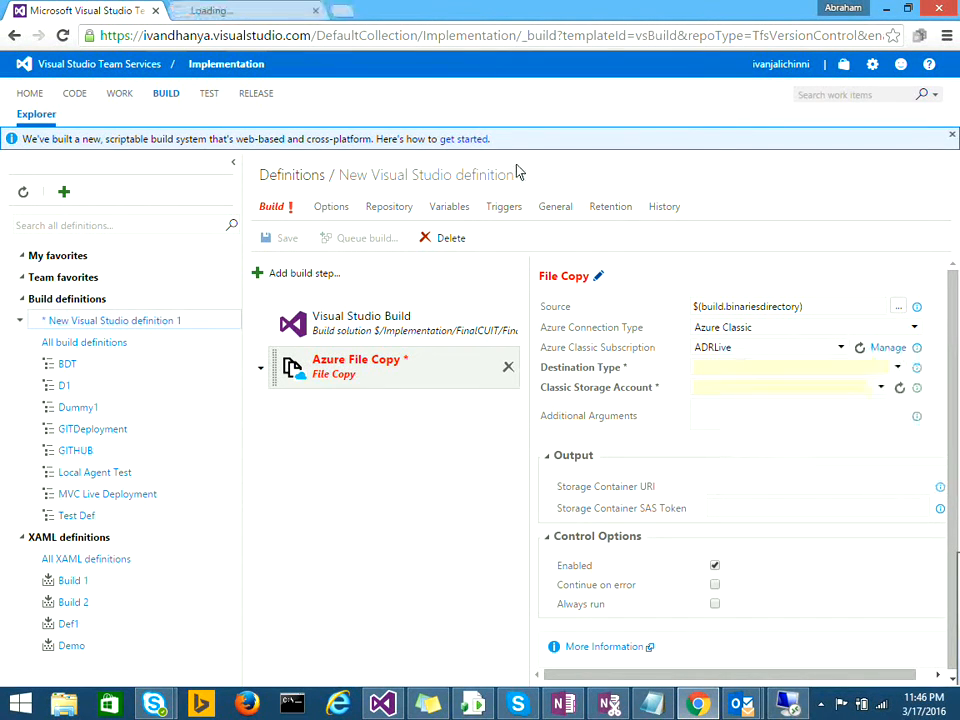
pyautogui.click(205, 10)
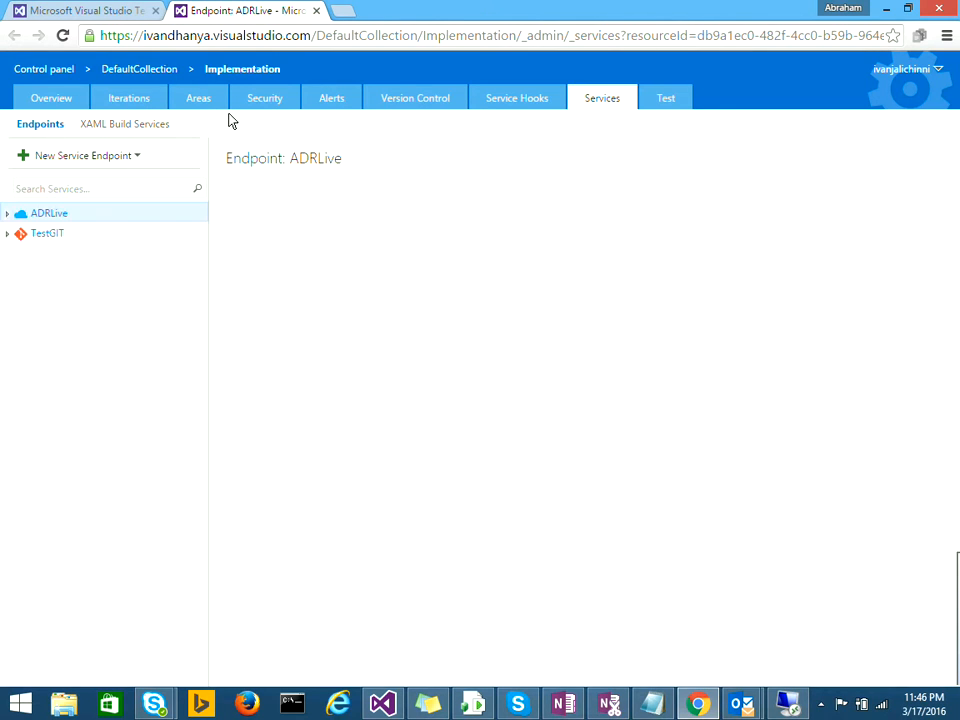
pyautogui.click(8, 214)
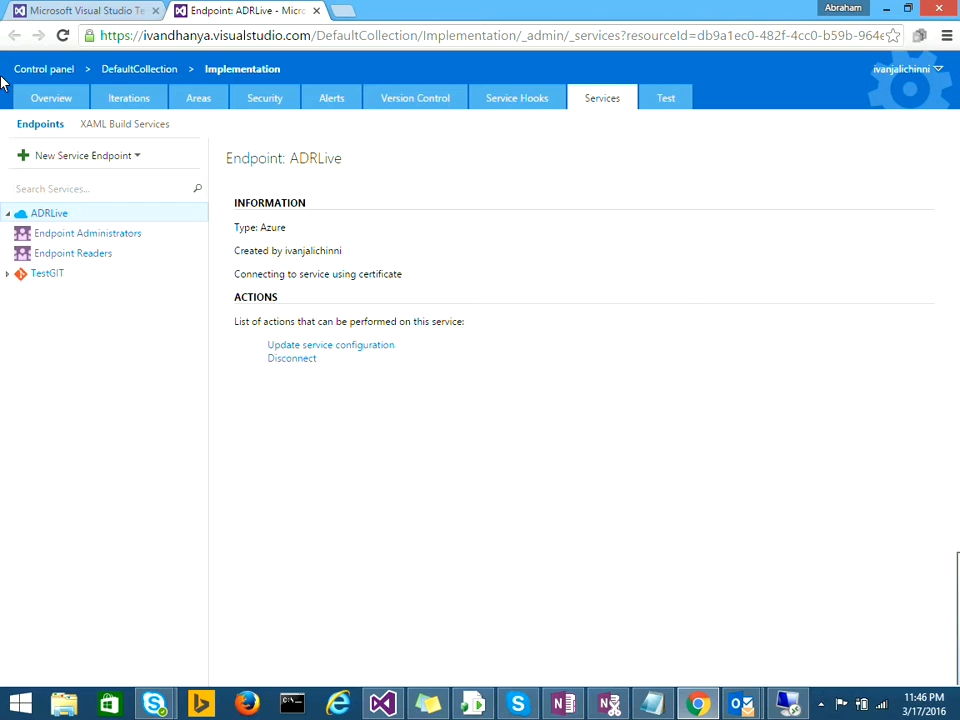
pyautogui.click(73, 9)
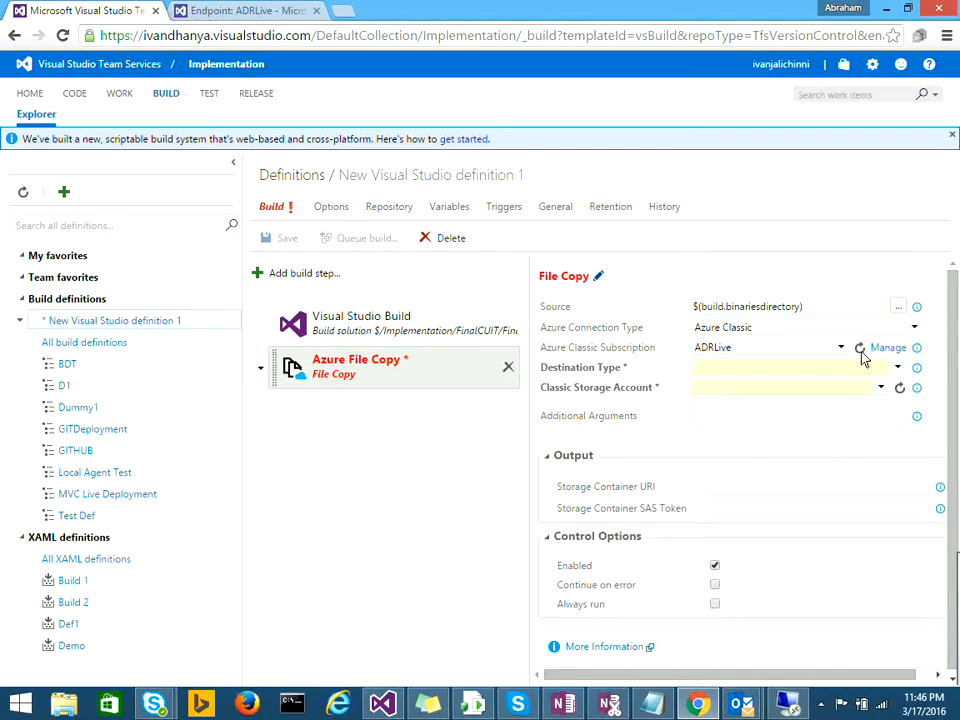
# Step: Set destination type to Azure VMs, the second storage account, and cloud service AutoRunVM
pyautogui.click(897, 368)
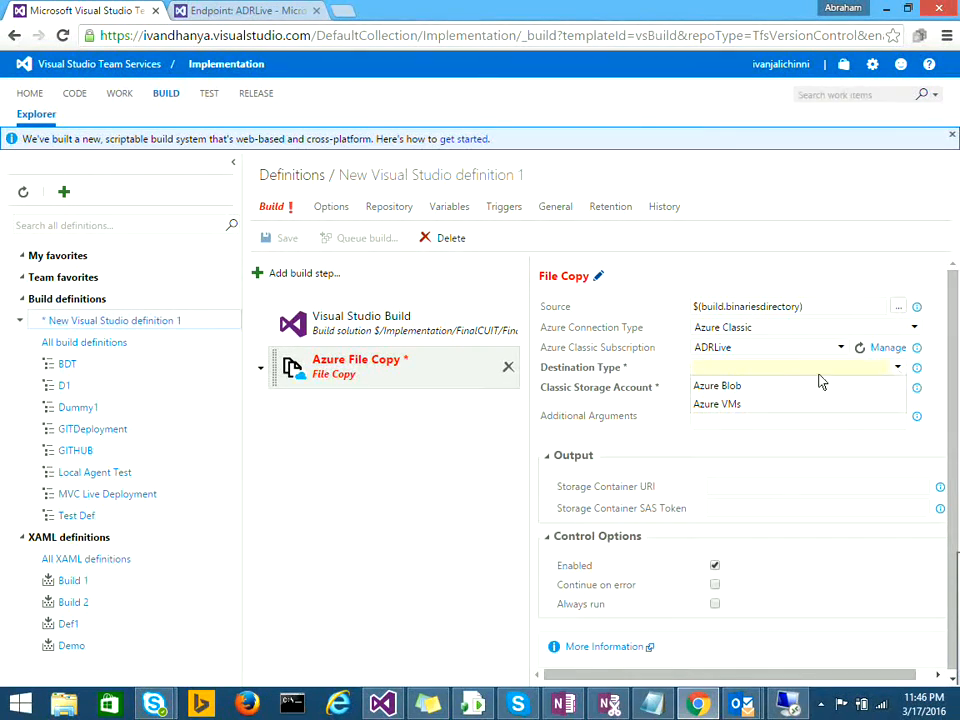
pyautogui.click(710, 404)
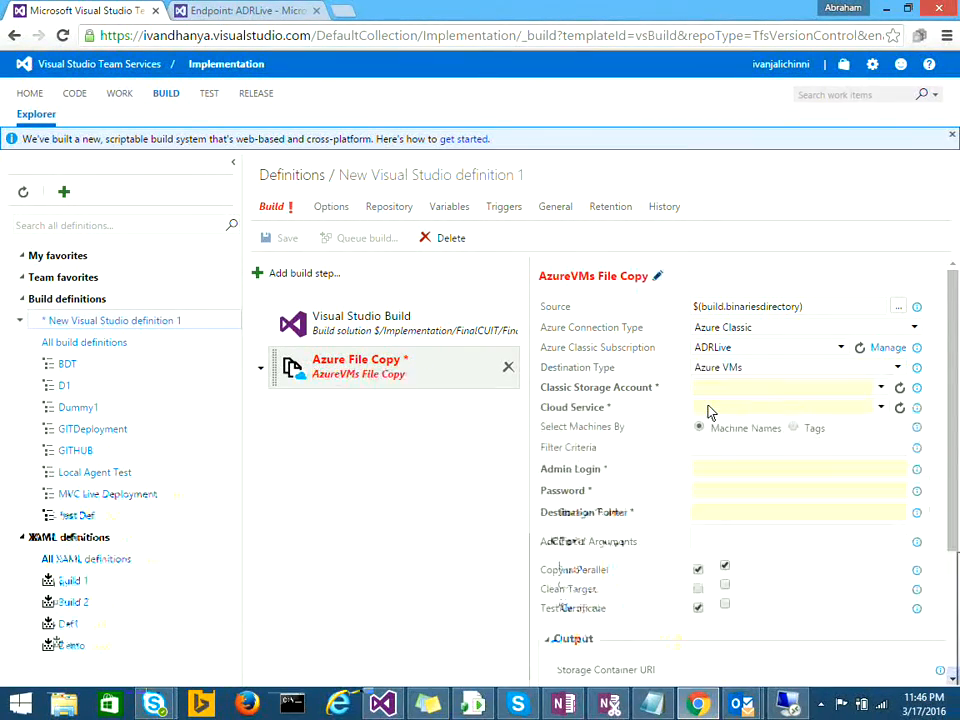
pyautogui.click(880, 388)
pyautogui.click(881, 389)
pyautogui.click(881, 390)
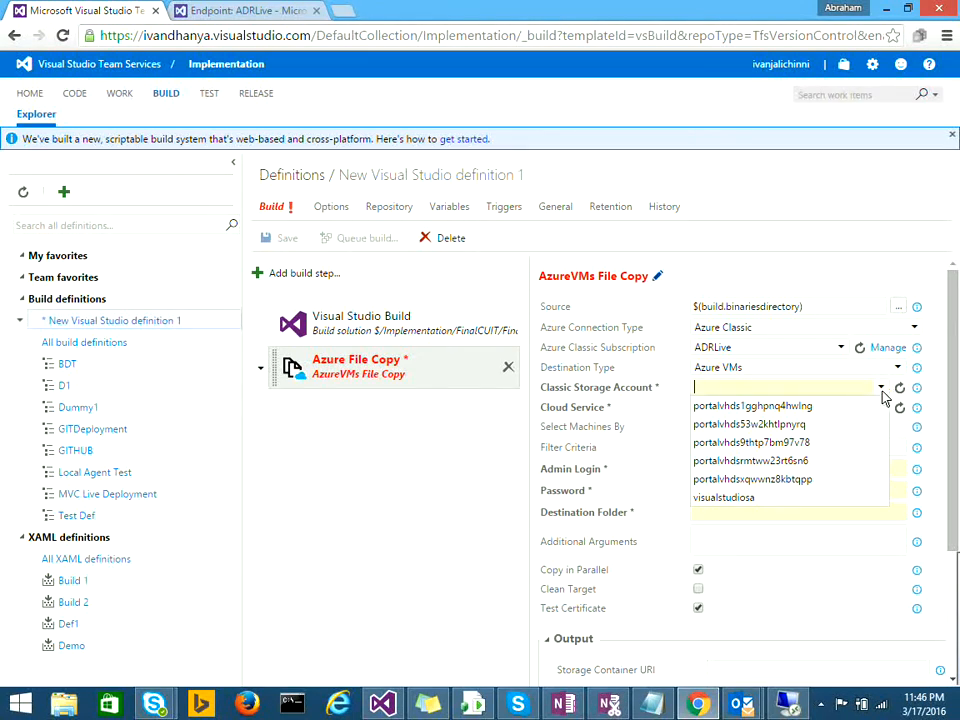
pyautogui.click(778, 425)
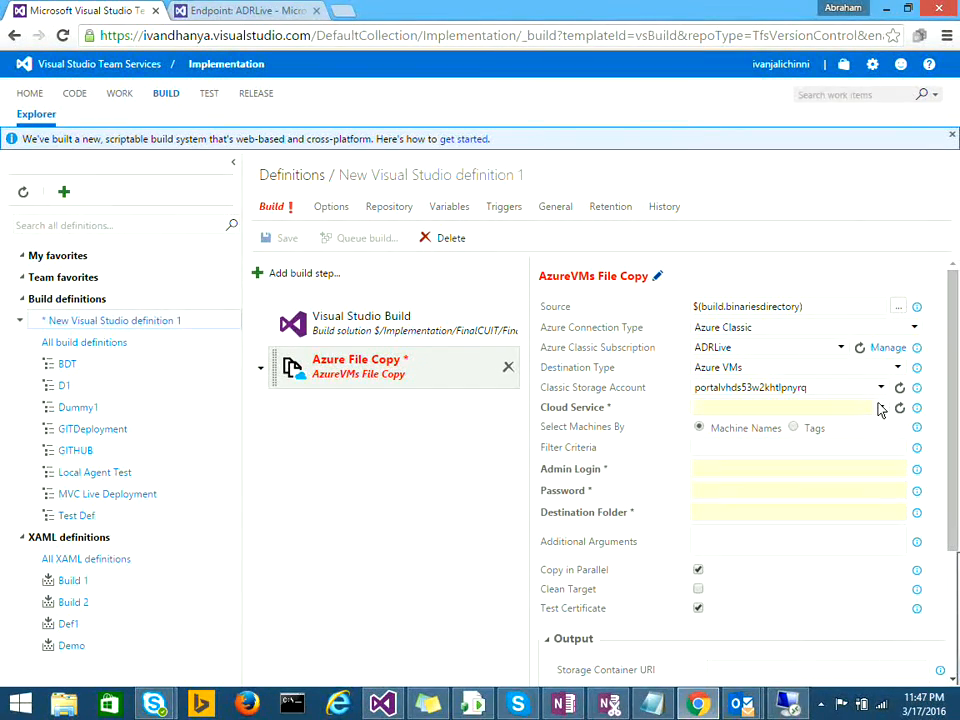
pyautogui.click(735, 411)
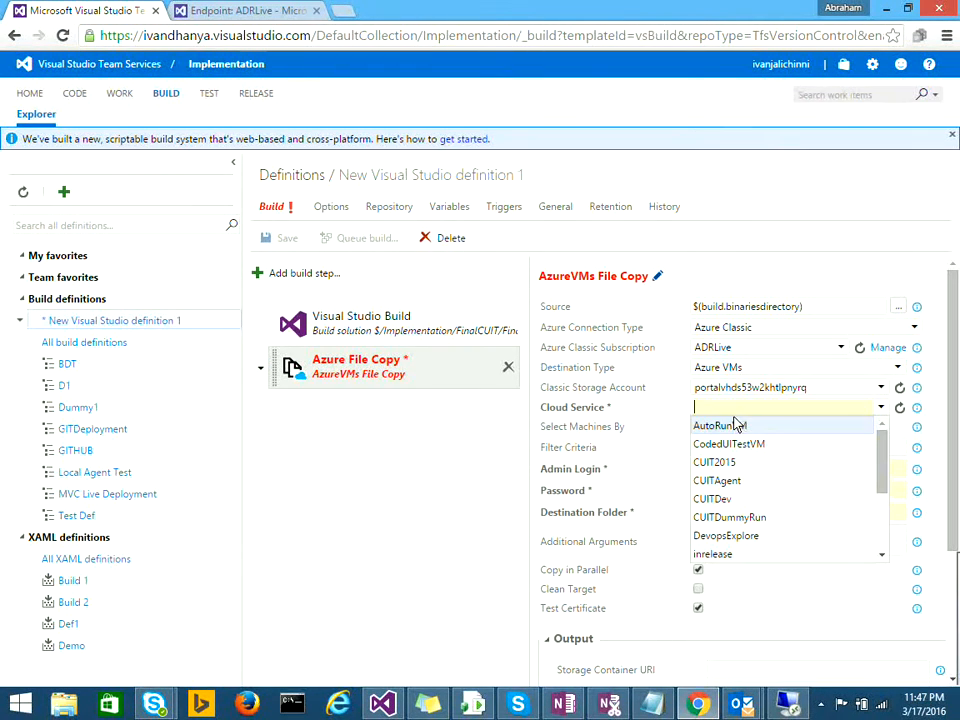
pyautogui.click(735, 425)
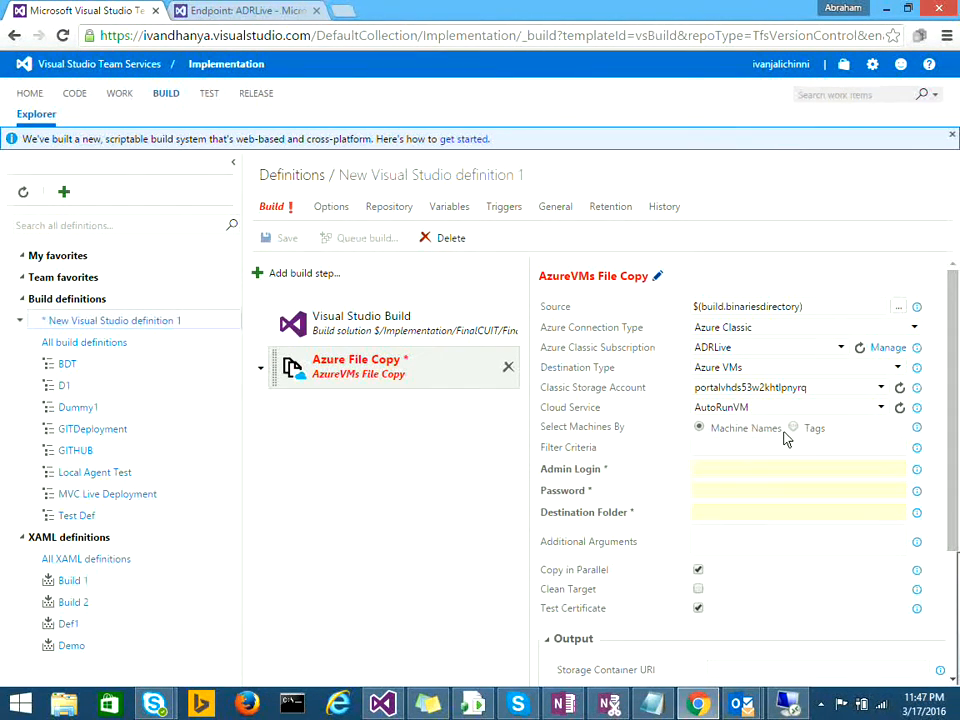
# Step: Enter $(MachineUserName) as admin login and $(MachinePassword) as the password
pyautogui.click(714, 475)
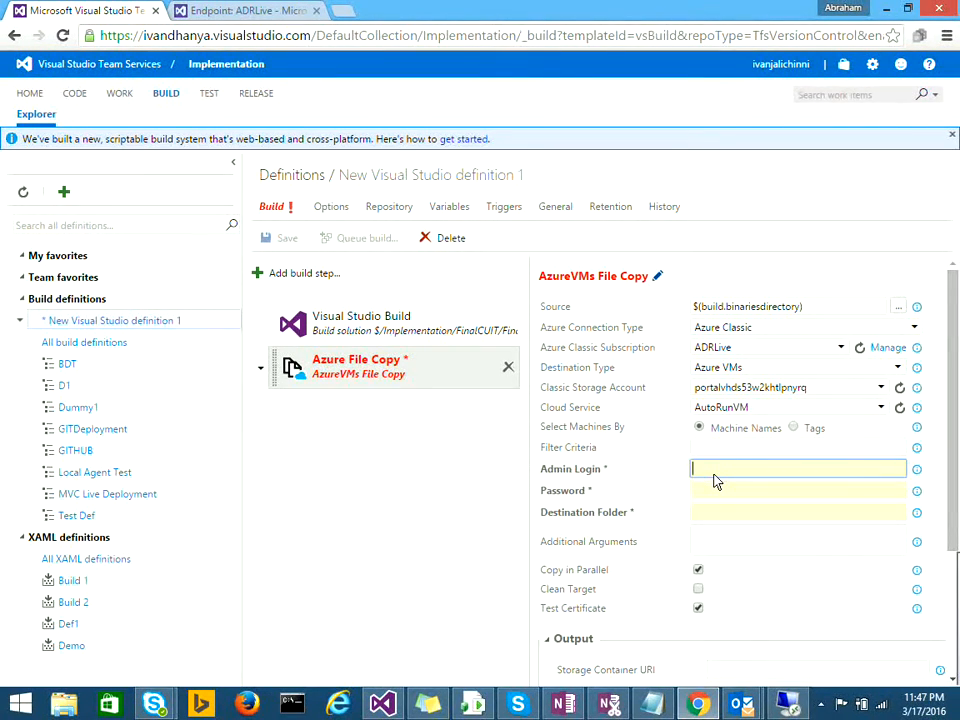
pyautogui.write('A')
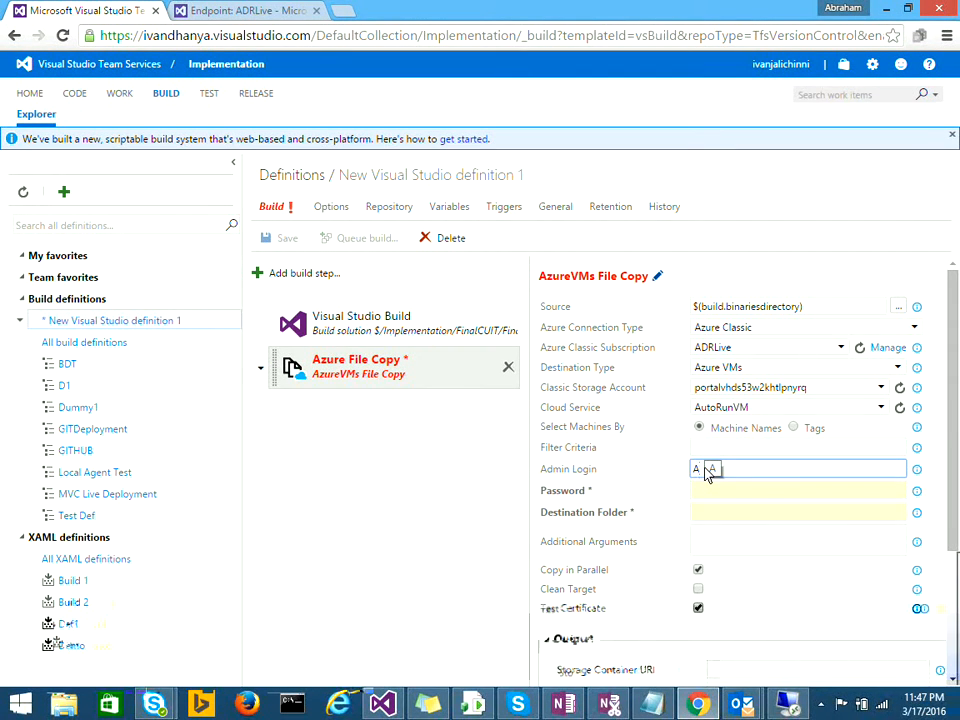
pyautogui.press('BackSpace')
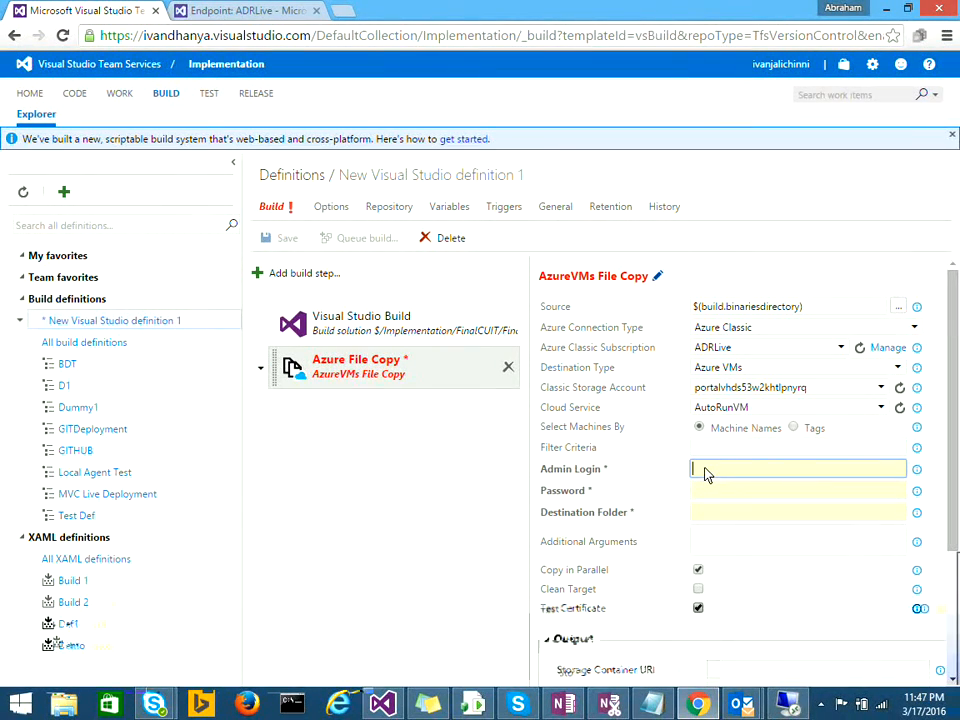
pyautogui.write('$(MachineUser')
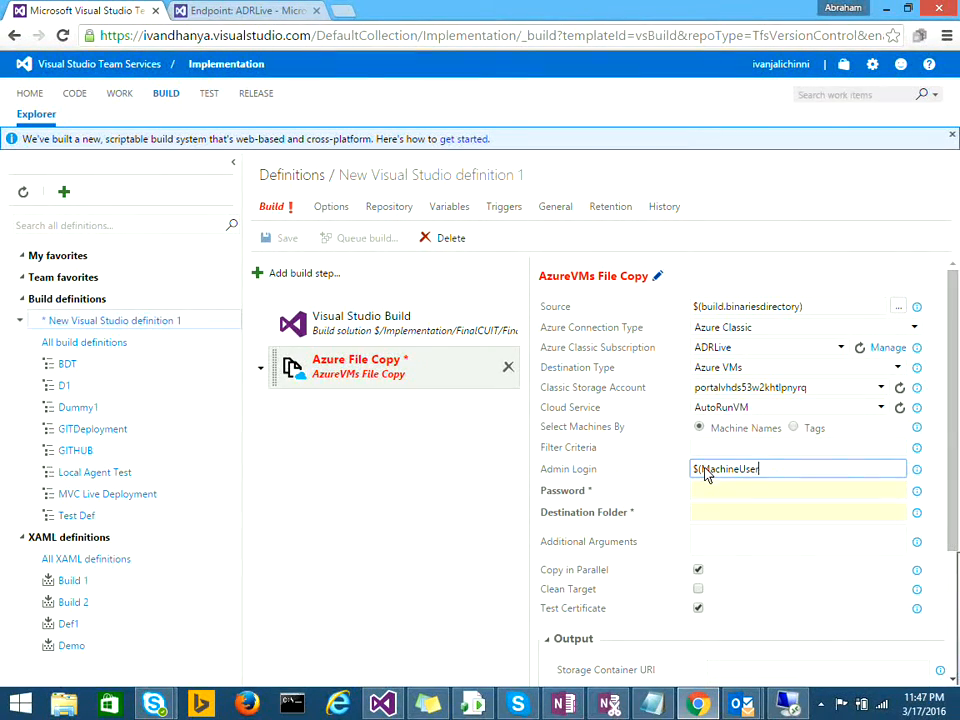
pyautogui.write('Name')
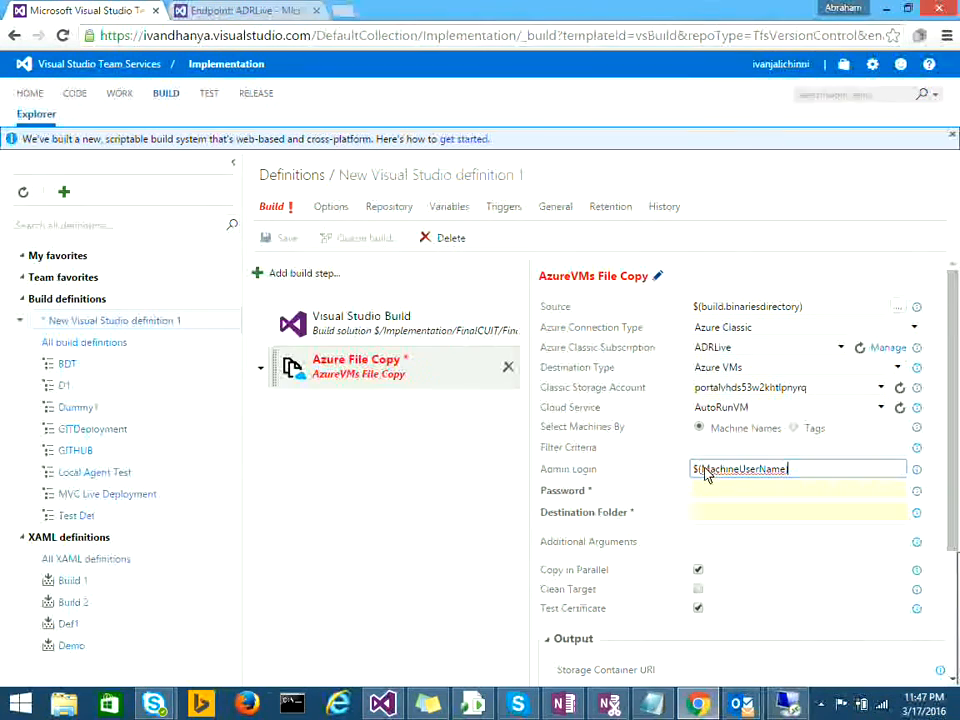
pyautogui.write(')')
pyautogui.hotkey('ctrl', 'a')
pyautogui.hotkey('ctrl', 'c')
pyautogui.press('Tab')
pyautogui.hotkey('ctrl', 'v')
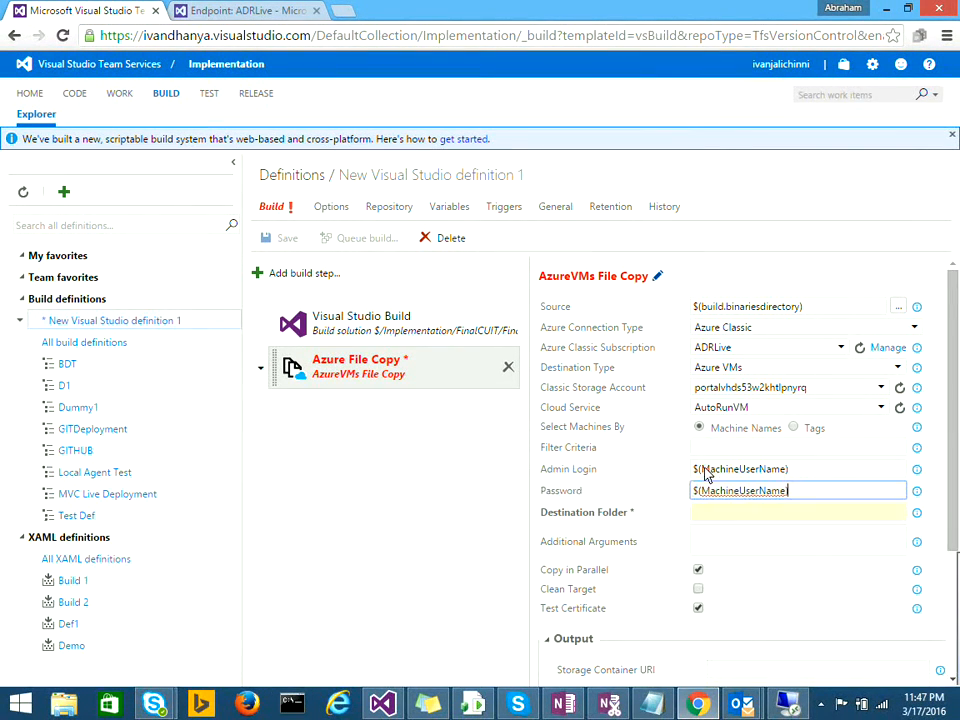
pyautogui.press('Left')
pyautogui.press('BackSpace')
pyautogui.press('BackSpace')
pyautogui.press('BackSpace')
pyautogui.press('BackSpace')
pyautogui.press('BackSpace')
pyautogui.press('BackSpace')
pyautogui.press('BackSpace')
pyautogui.press('BackSpace')
pyautogui.write('Password')
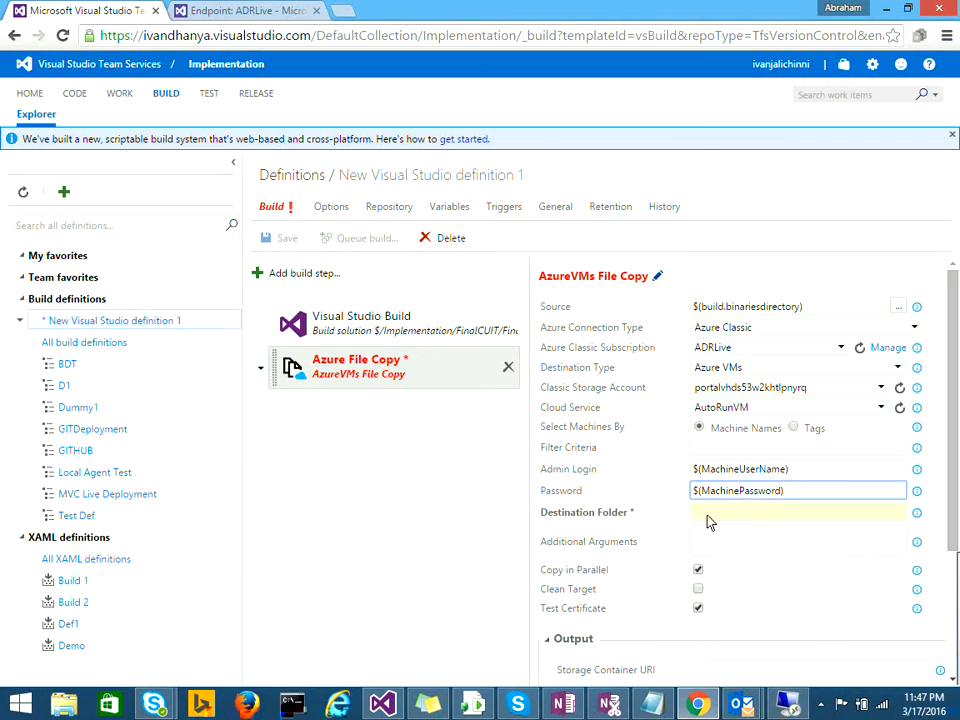
# Step: Set the destination folder to c:\deployment
pyautogui.click(707, 517)
pyautogui.write('c')
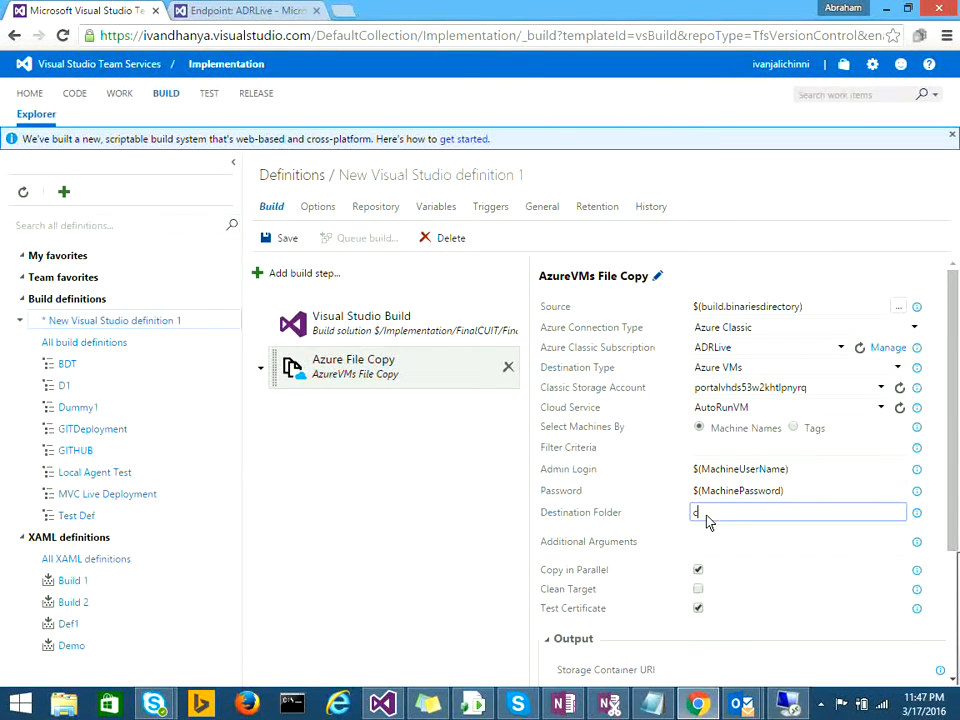
pyautogui.write(':\\deployem')
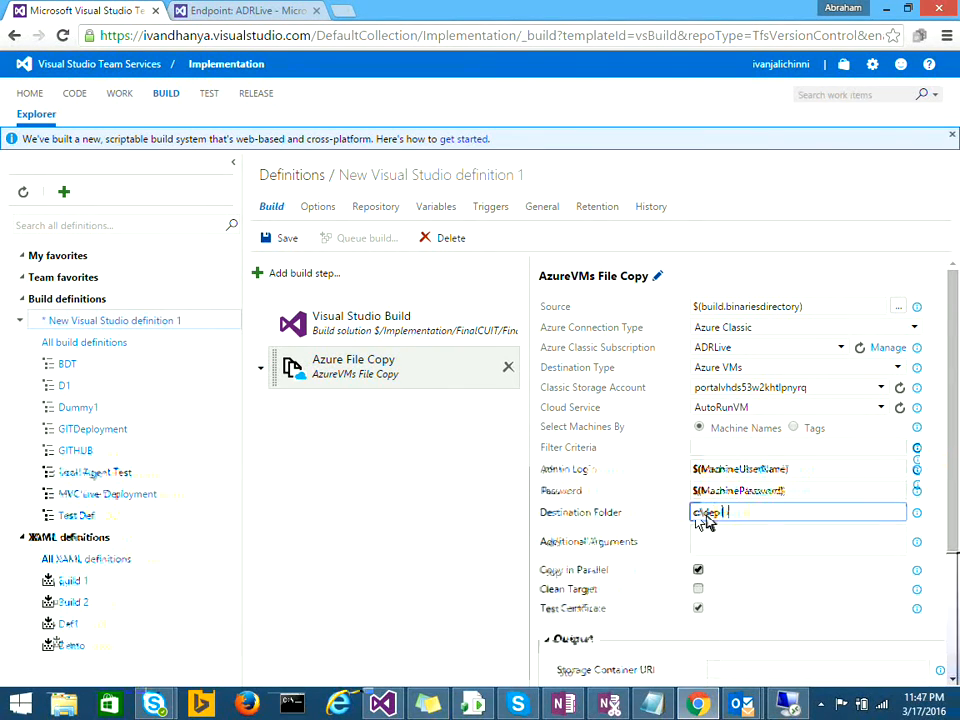
pyautogui.press('BackSpace')
pyautogui.press('BackSpace')
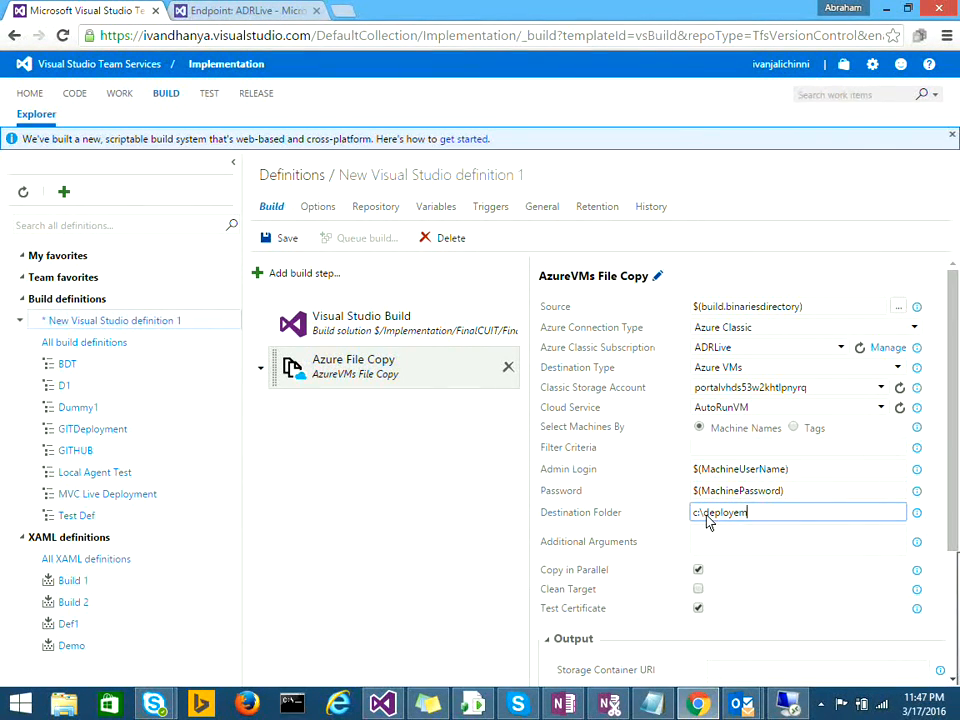
pyautogui.write('ent')
pyautogui.click(740, 516)
pyautogui.press('BackSpace')
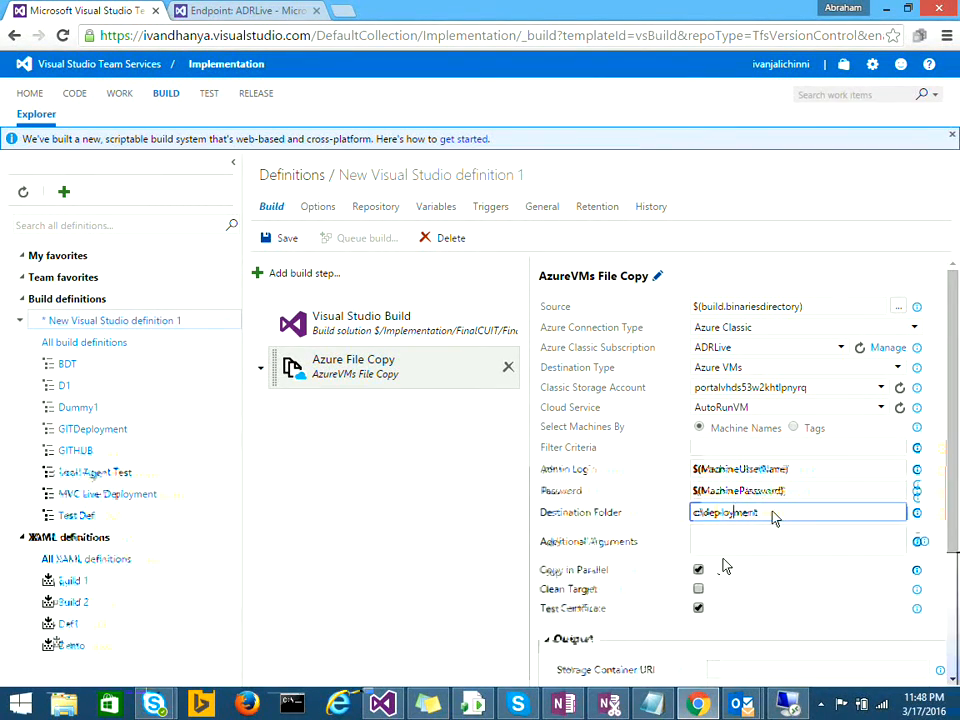
pyautogui.rightClick(770, 517)
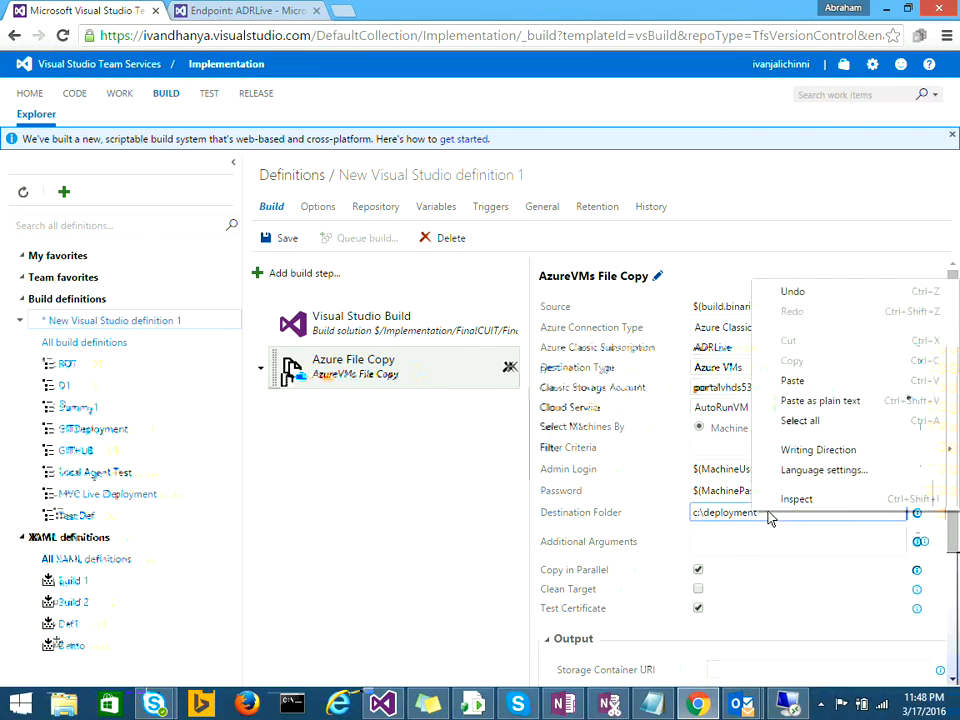
pyautogui.click(762, 516)
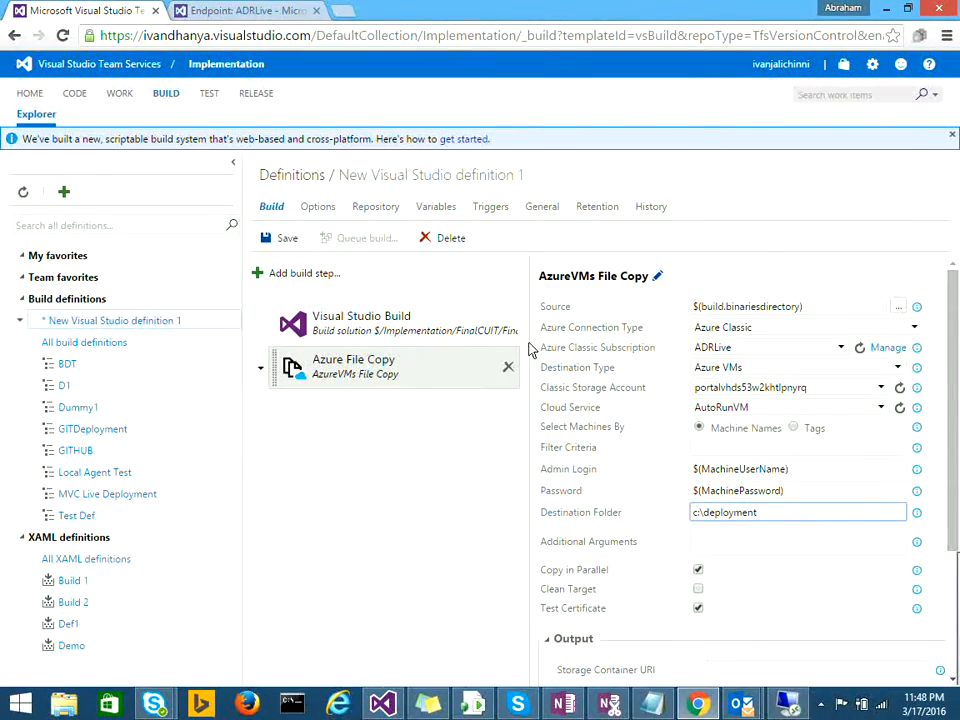
# Step: Check the Visual Studio Build step's MSBuild Arguments, then bring up the Add Tasks catalogue
pyautogui.click(400, 340)
pyautogui.click(778, 330)
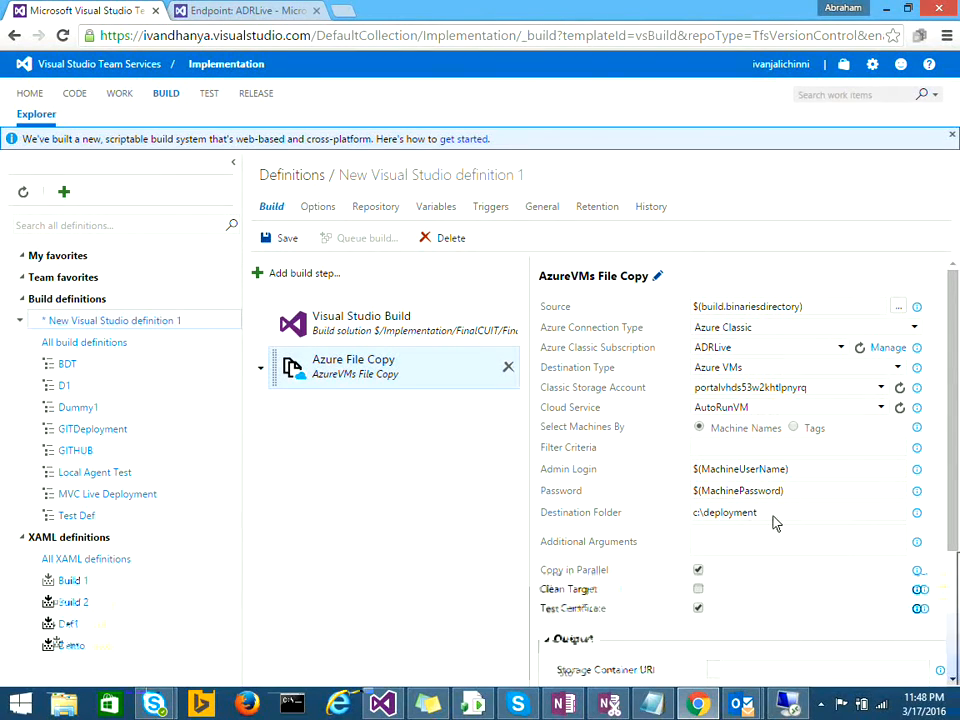
pyautogui.moveTo(771, 514); pyautogui.dragTo(549, 491)
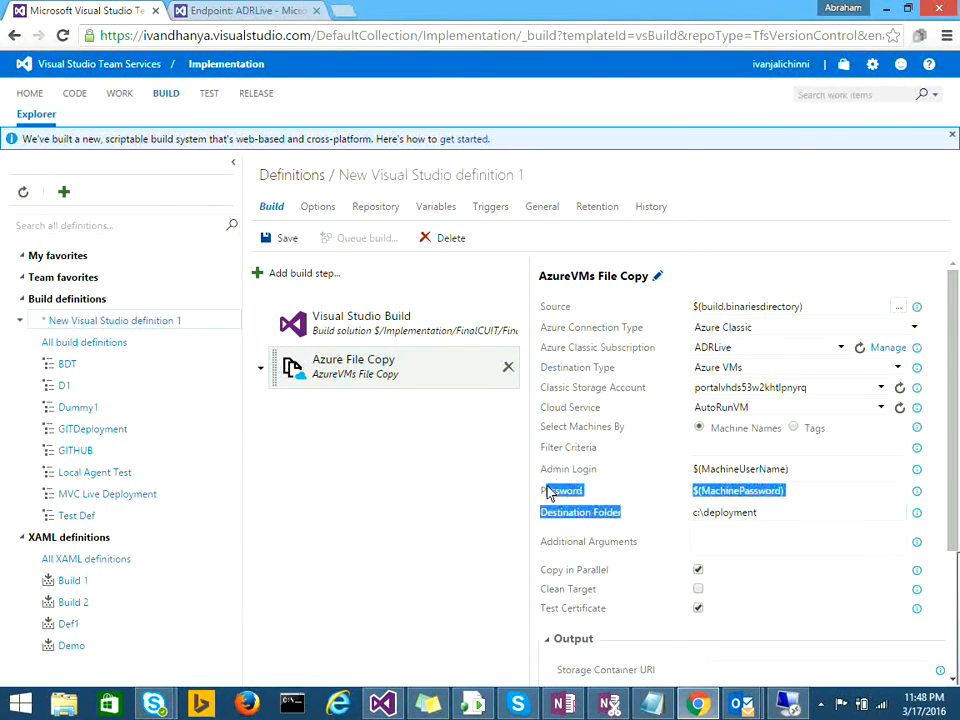
pyautogui.click(783, 515)
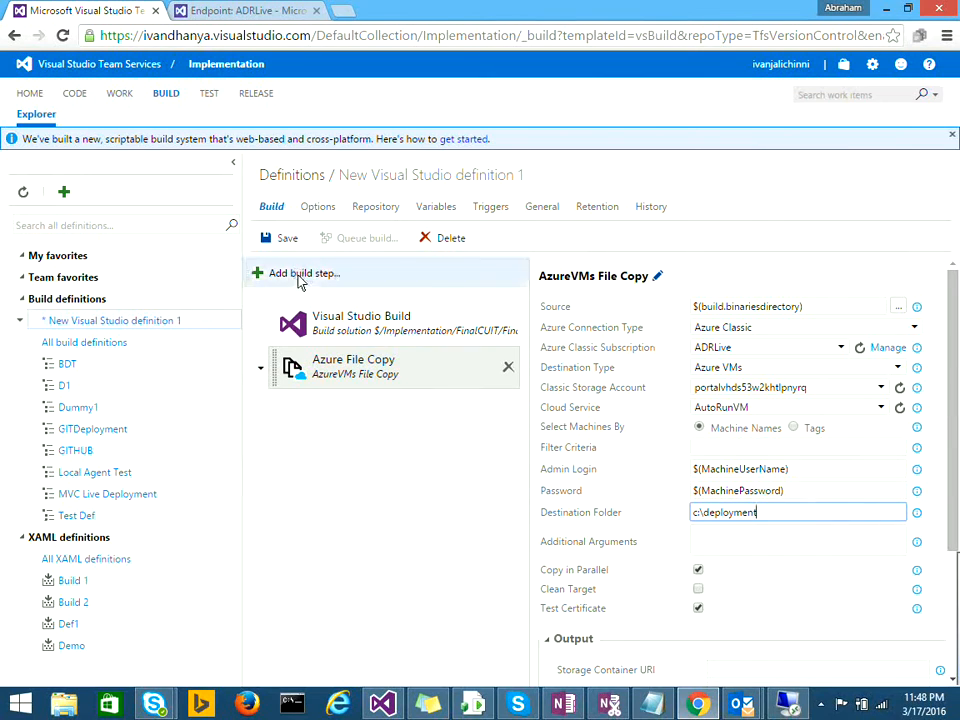
pyautogui.click(298, 276)
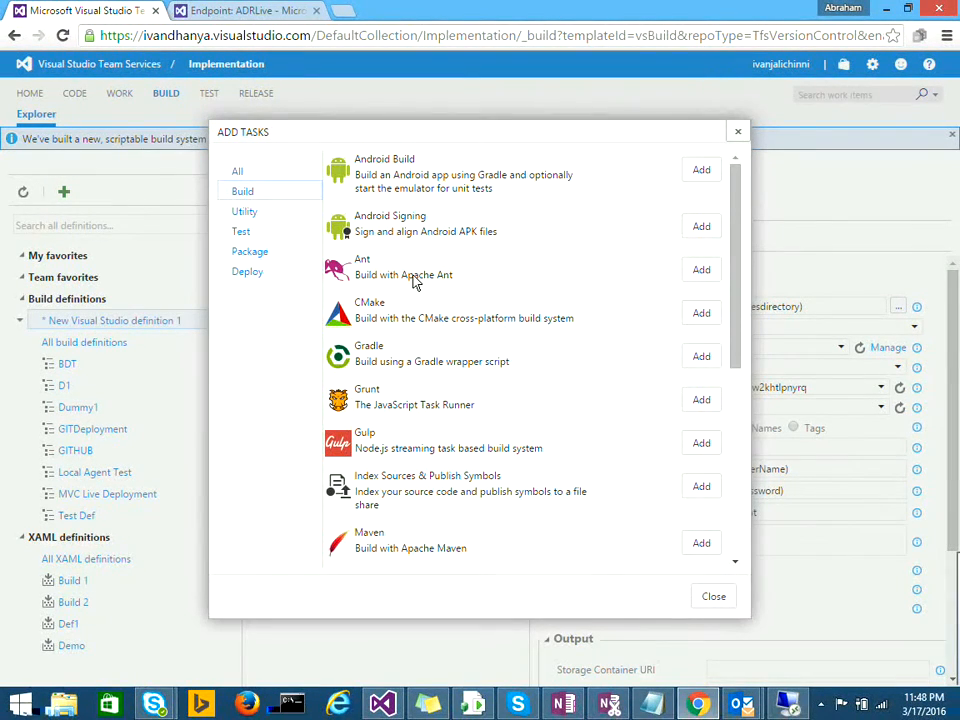
# Step: Add the Visual Studio Test Agent Deployment task from the Test category and select the new step
pyautogui.click(247, 276)
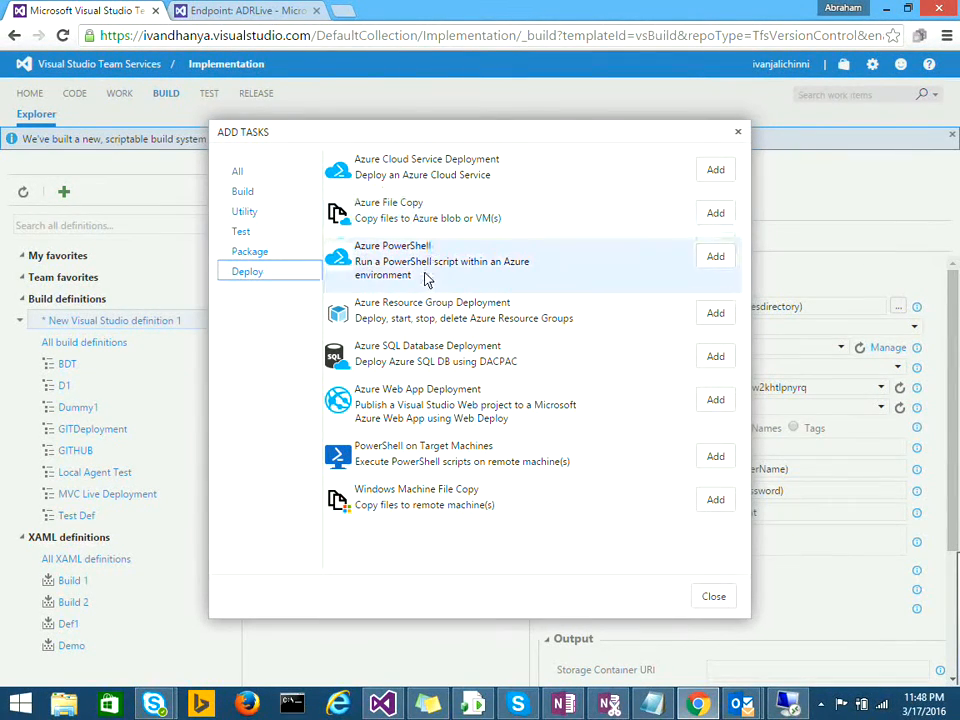
pyautogui.click(255, 236)
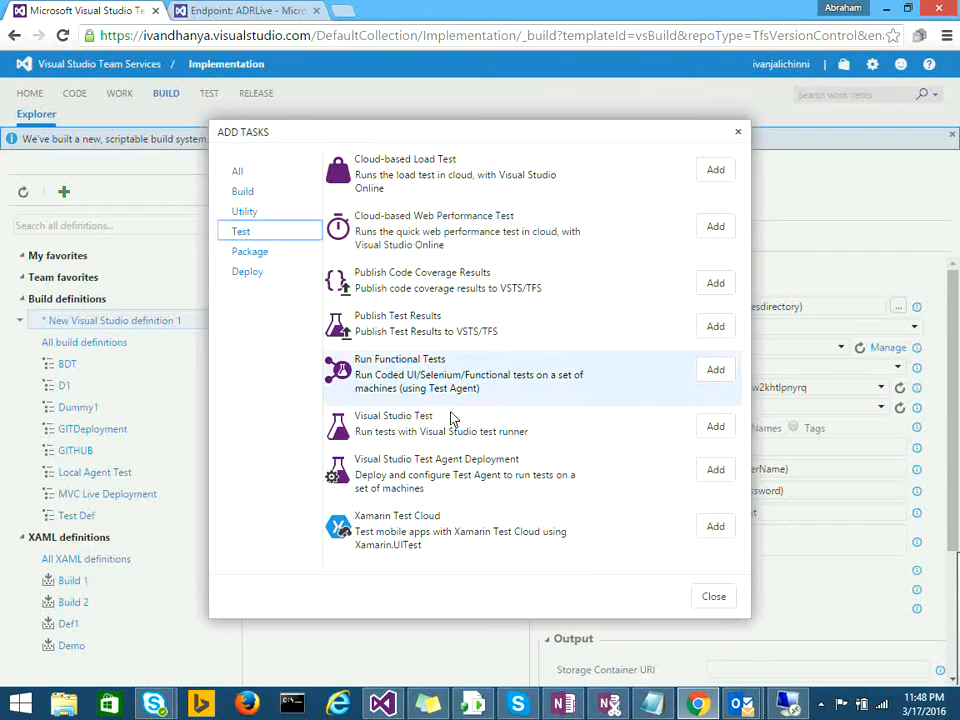
pyautogui.moveTo(414, 459); pyautogui.dragTo(561, 465)
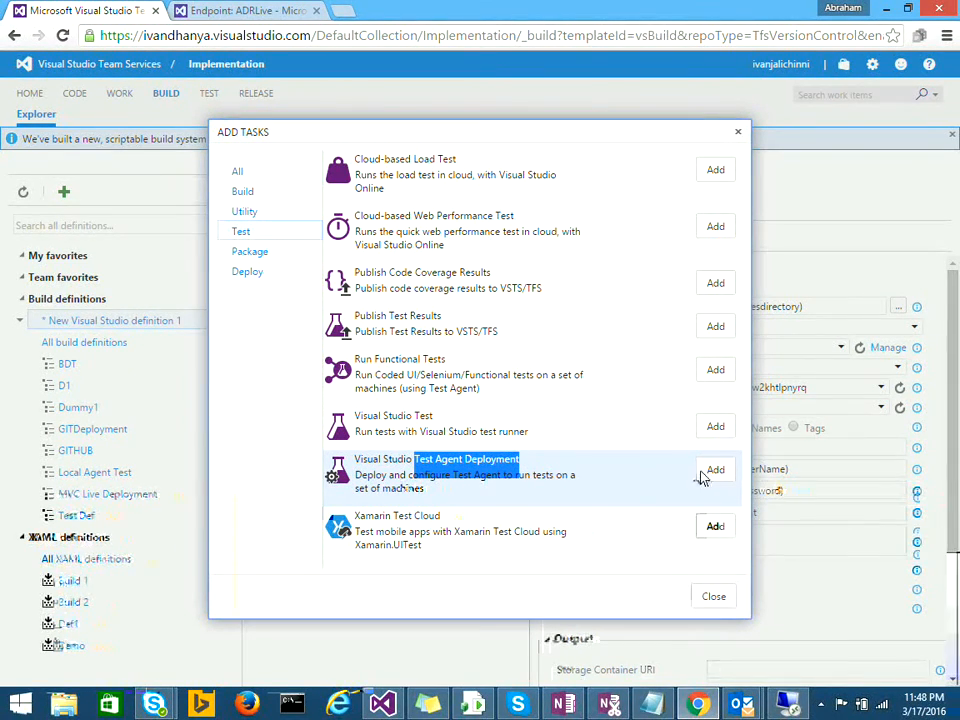
pyautogui.click(712, 598)
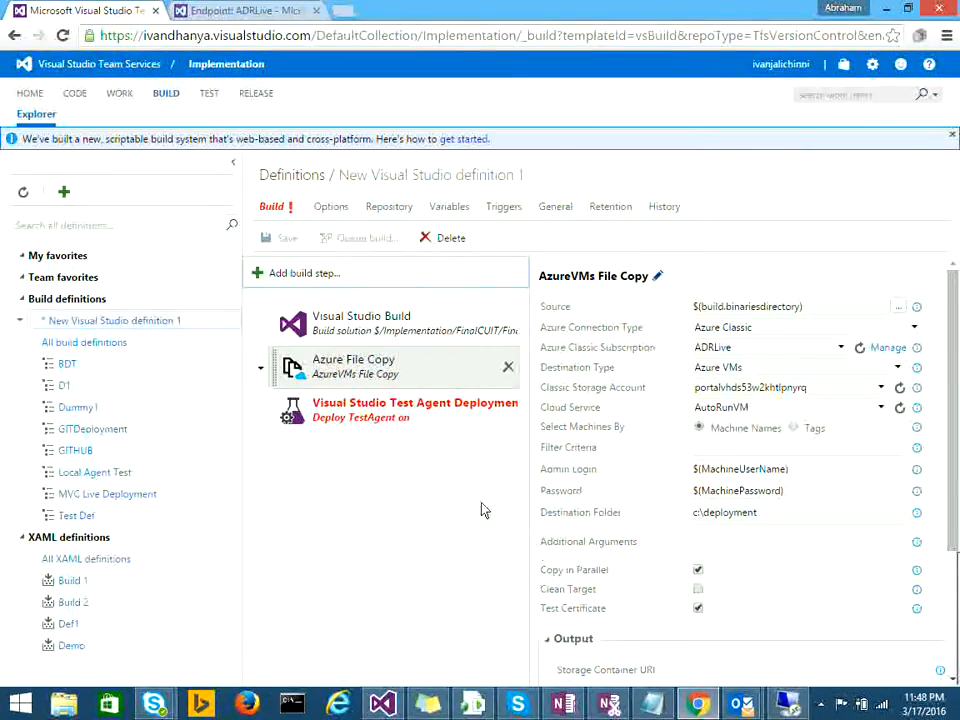
pyautogui.click(380, 421)
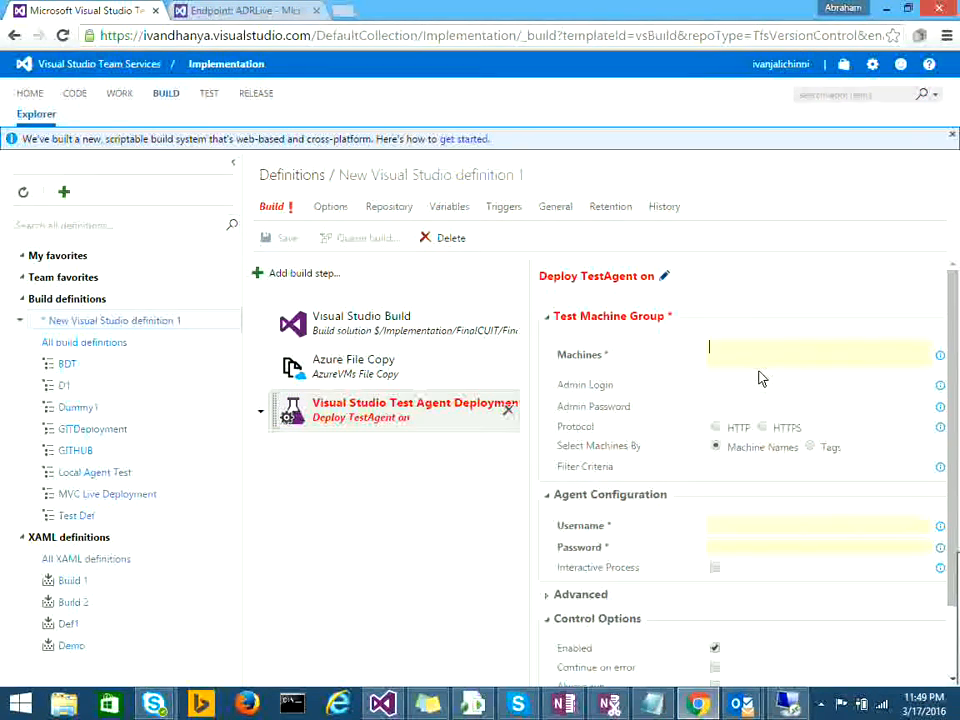
# Step: Target machines AutoRun over HTTPS with $(MachineUserName) and $(MachinePassword) credentials
pyautogui.write('AutoRun')
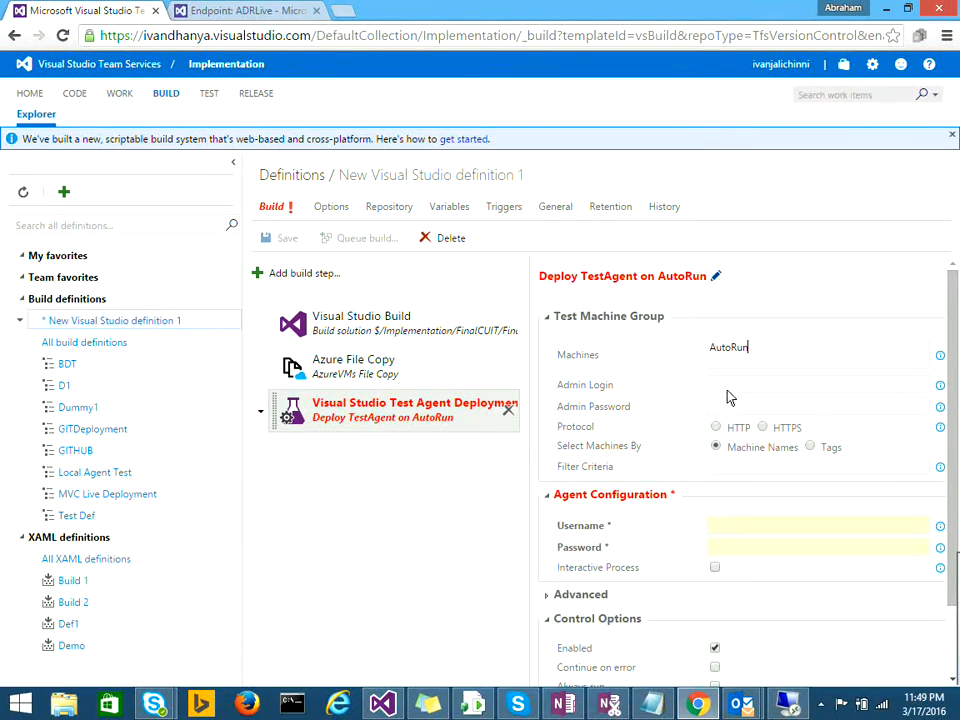
pyautogui.click(763, 427)
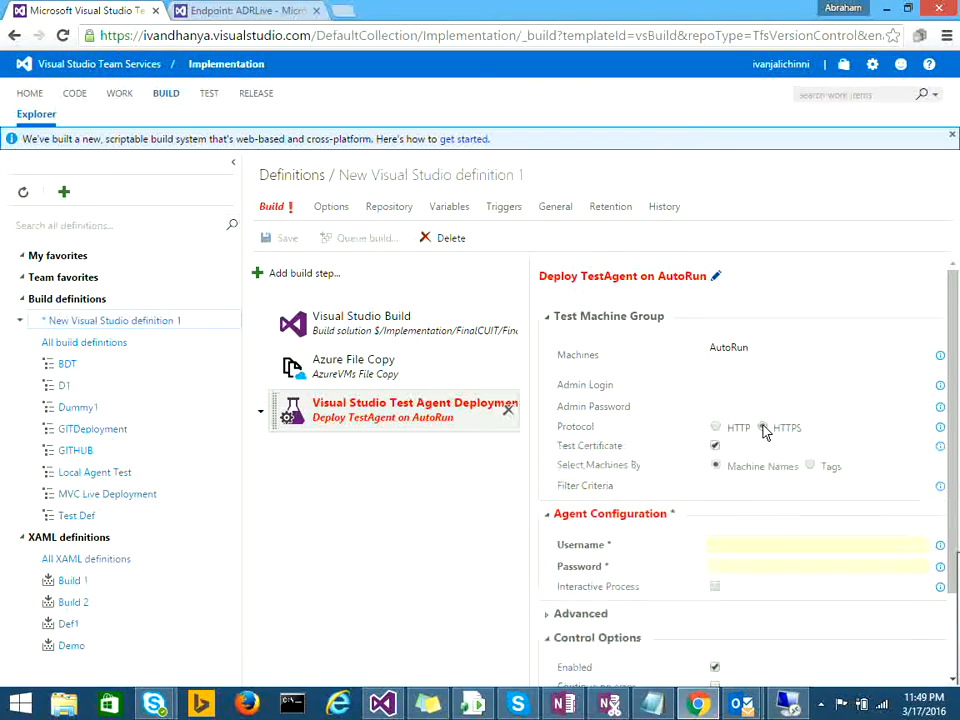
pyautogui.scroll(-2, 752, 460)
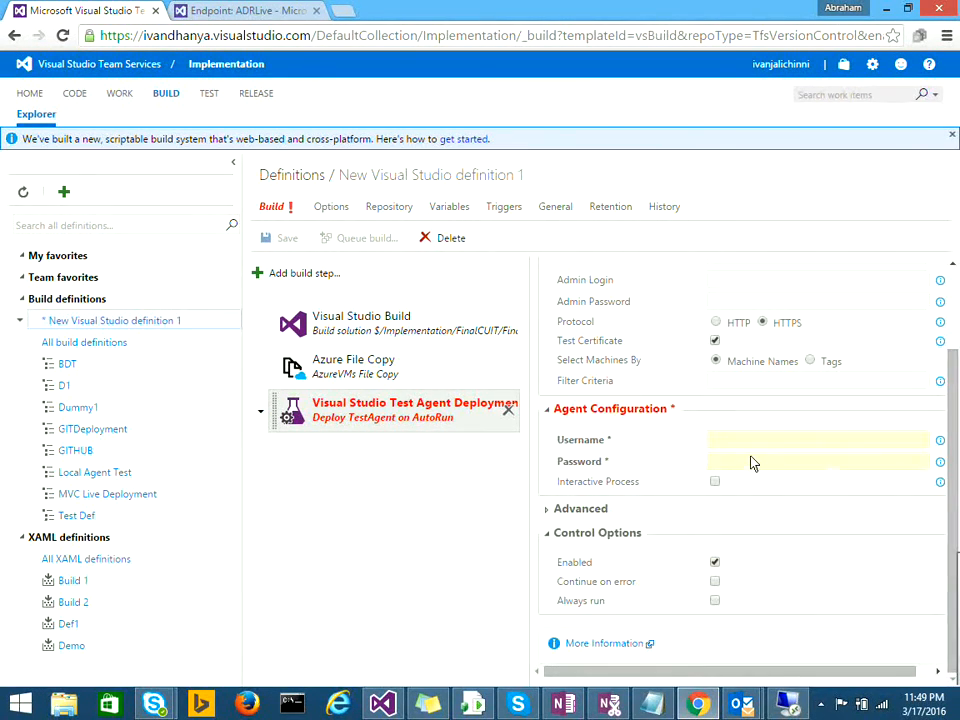
pyautogui.click(736, 450)
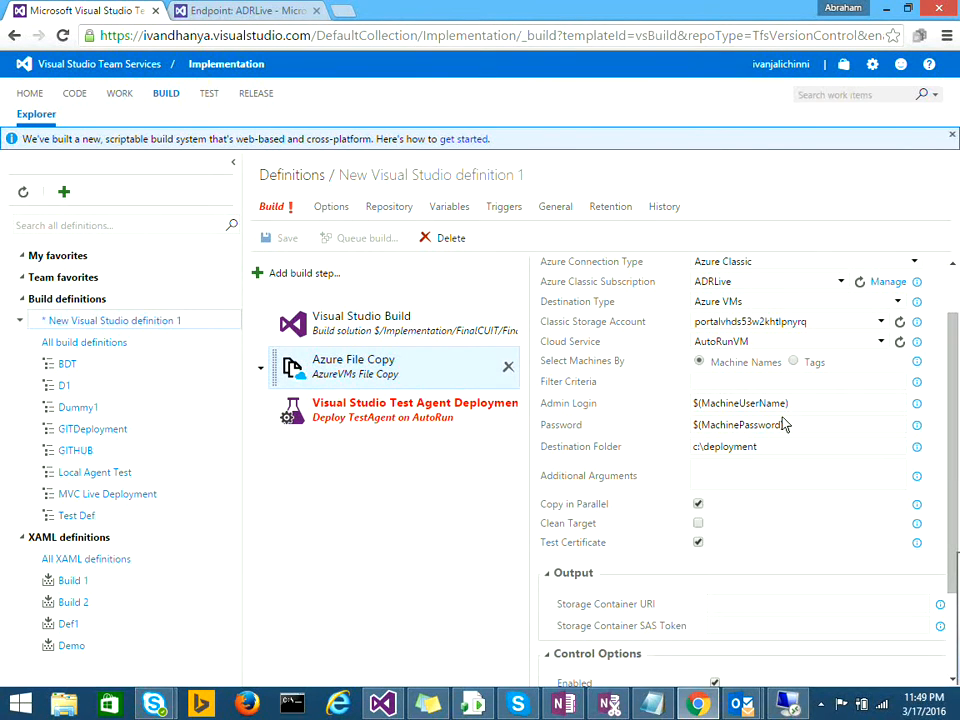
pyautogui.click(564, 408)
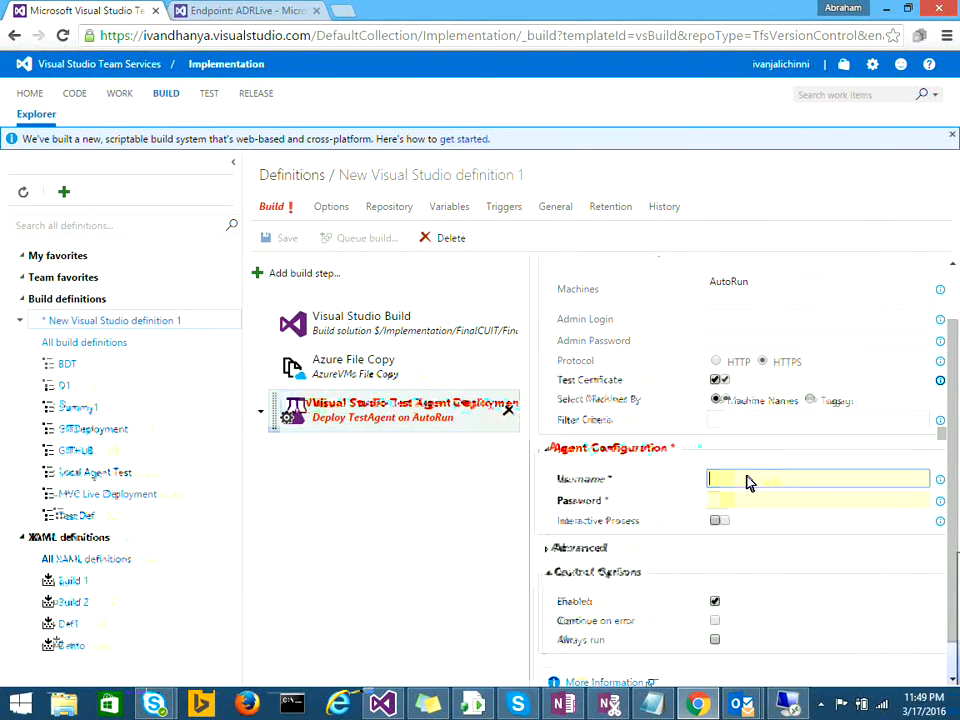
pyautogui.write('$(MachineUserName)')
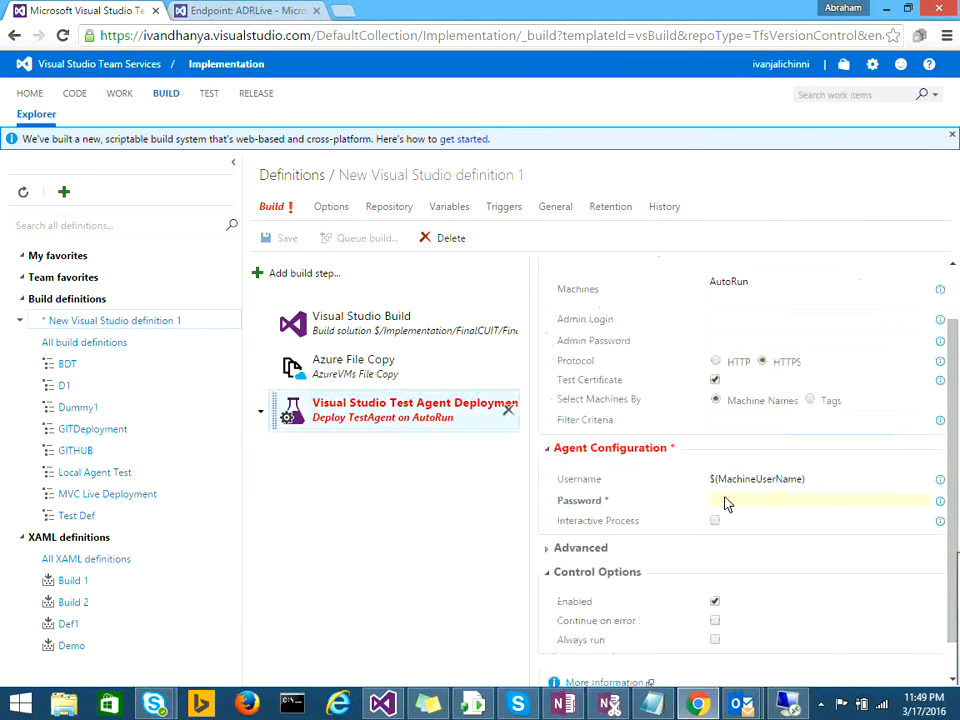
pyautogui.write('$(MachinePassword)')
# Step: Enable Interactive Process and expand the Advanced test agent settings
pyautogui.click(714, 521)
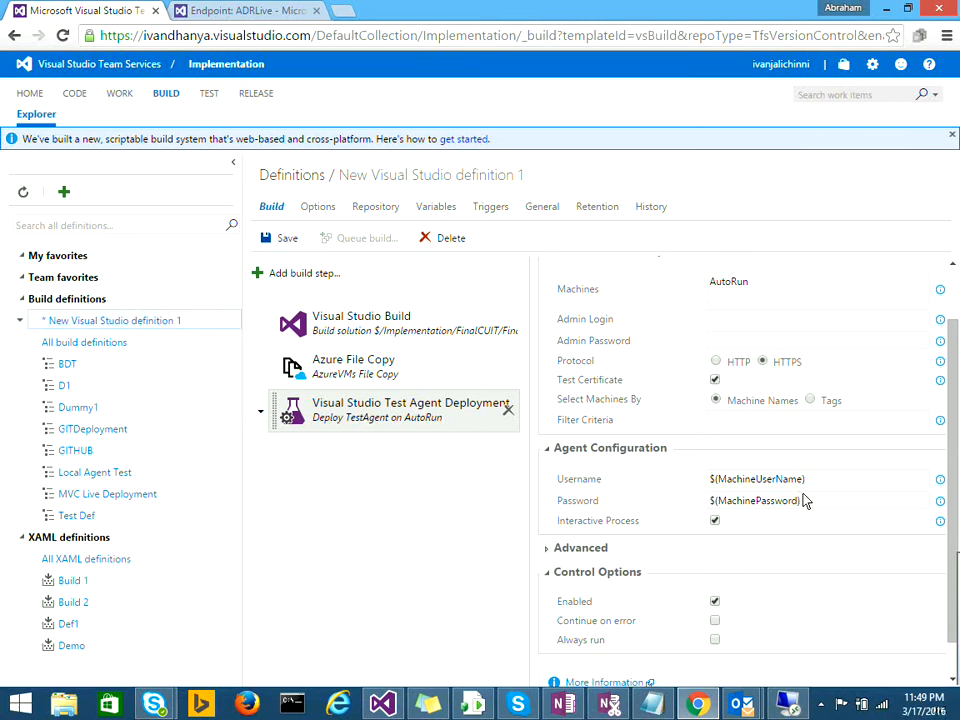
pyautogui.scroll(-1, 957, 453)
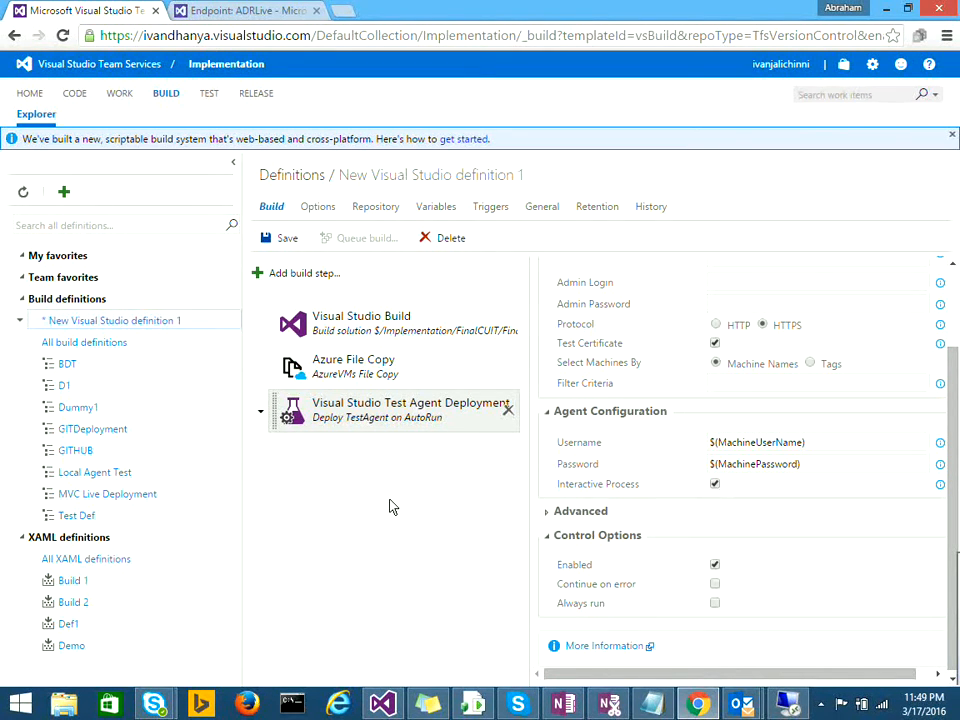
pyautogui.moveTo(953, 427); pyautogui.dragTo(945, 350)
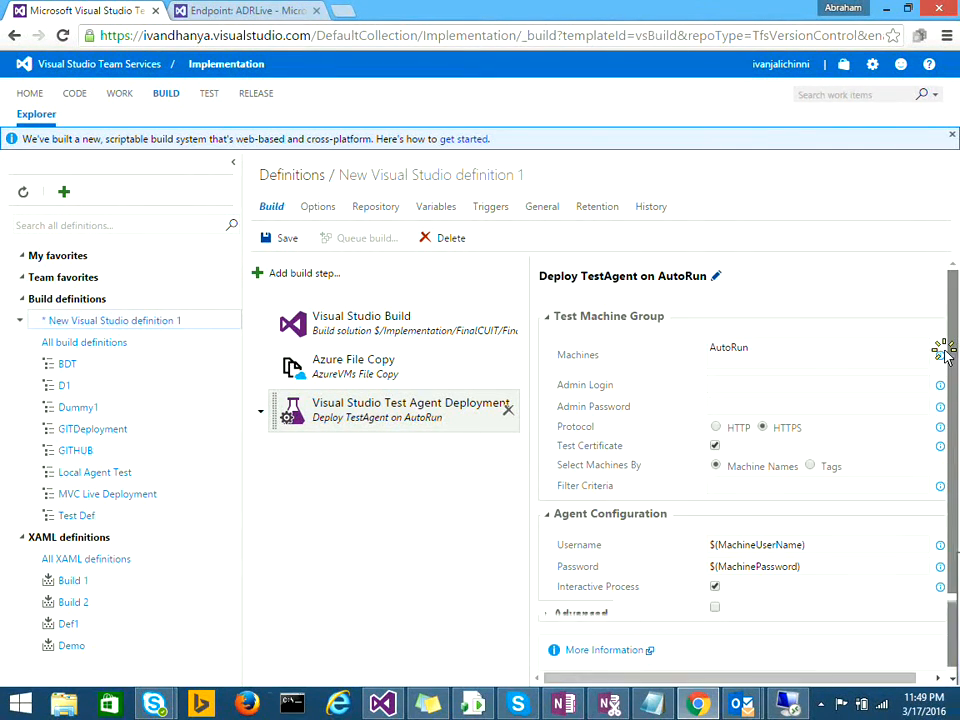
pyautogui.scroll(-1, 950, 450)
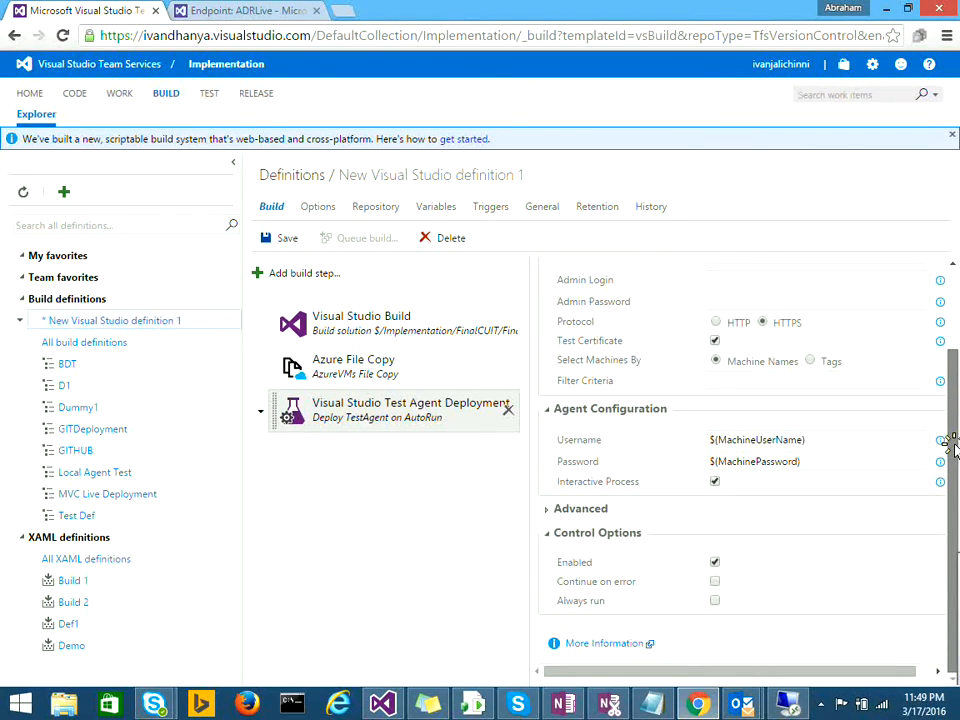
pyautogui.moveTo(955, 443); pyautogui.dragTo(950, 408)
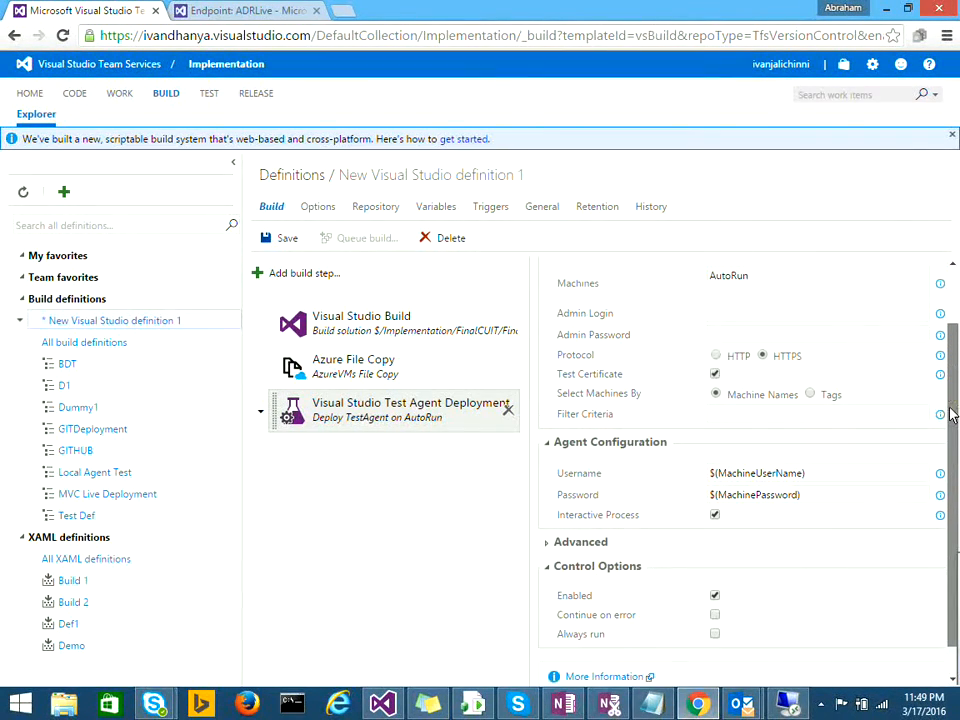
pyautogui.click(546, 542)
# Step: Check the Test Agent Location help, then bring up the Add Tasks catalogue again
pyautogui.click(940, 576)
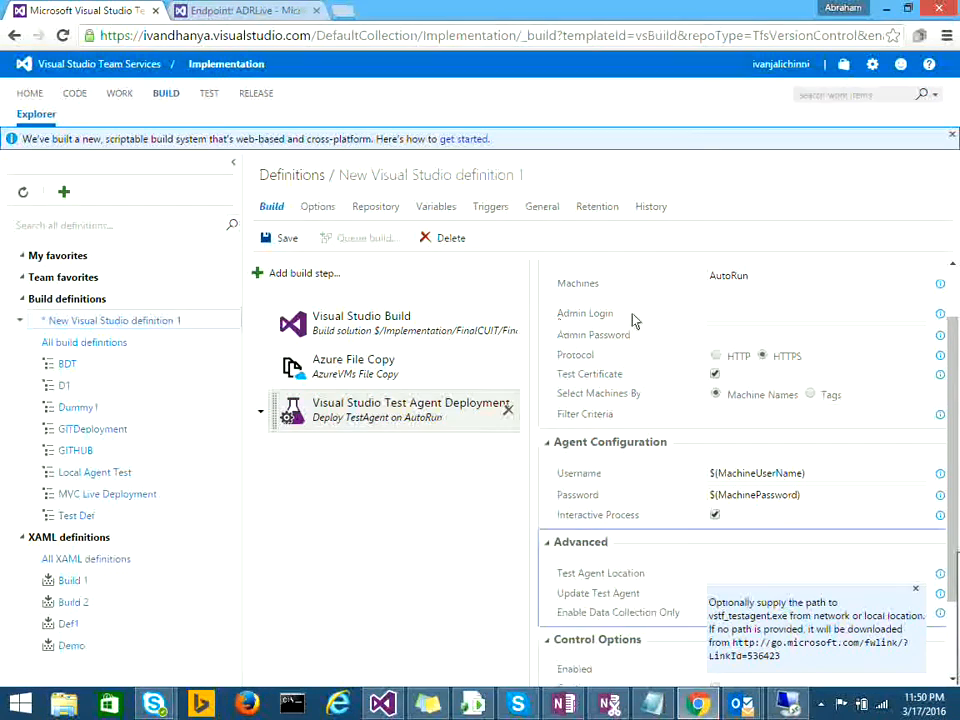
pyautogui.click(314, 272)
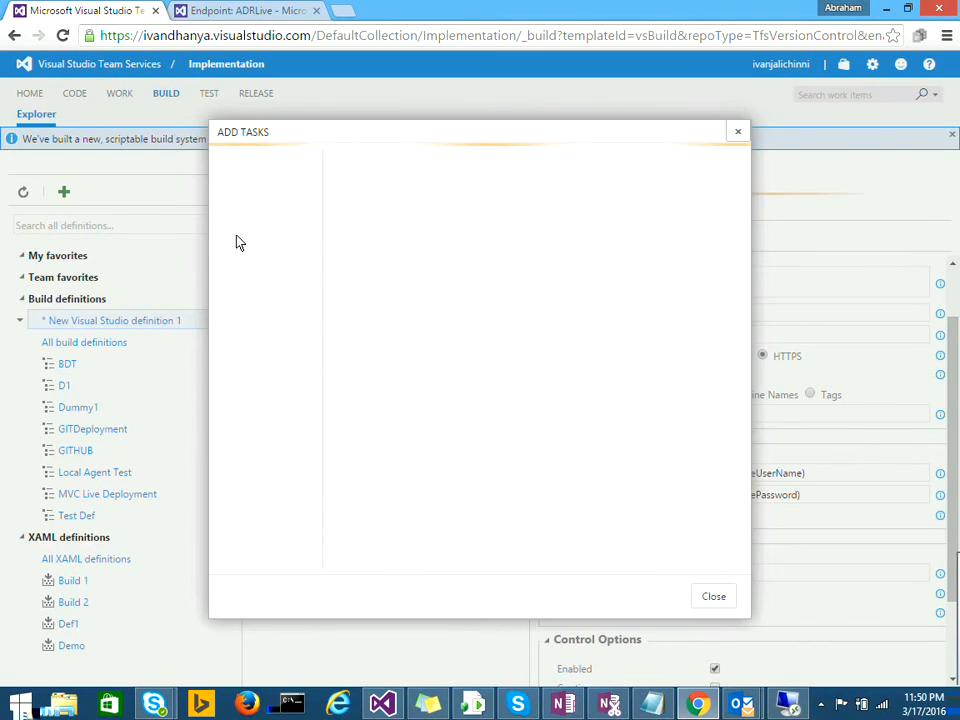
# Step: Add the Run Functional Tests task from the Test category and select the new step
pyautogui.click(266, 238)
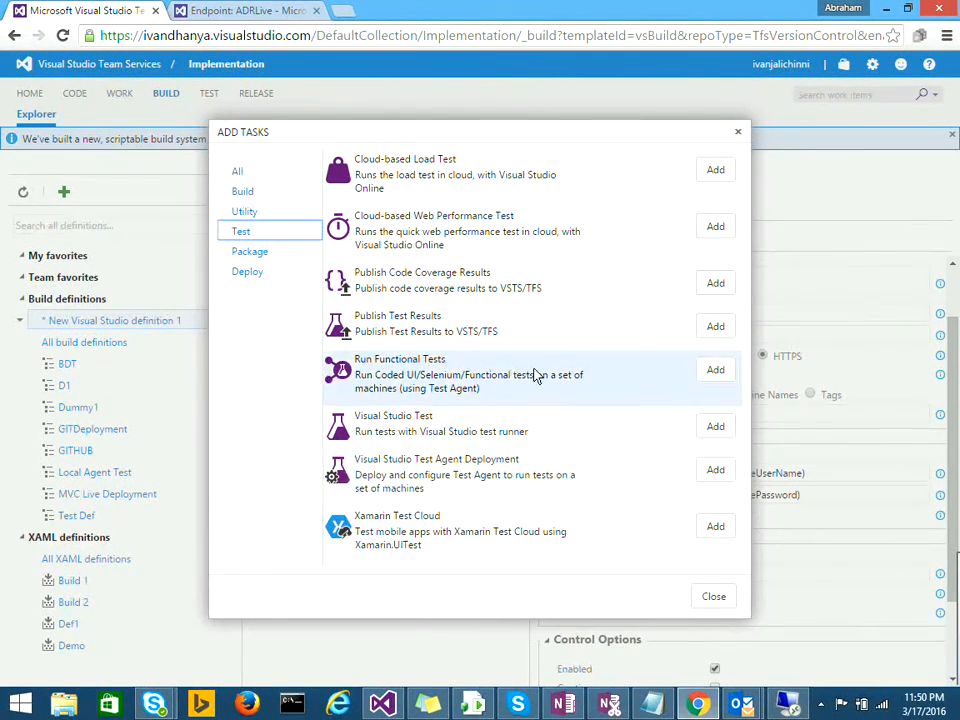
pyautogui.click(711, 369)
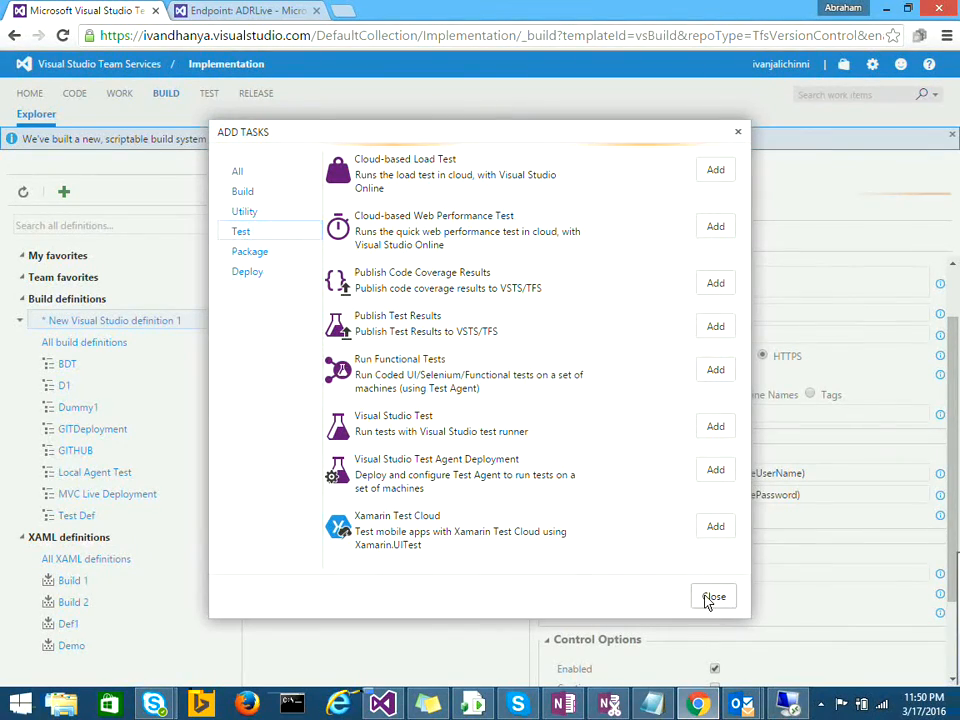
pyautogui.click(707, 597)
pyautogui.click(374, 454)
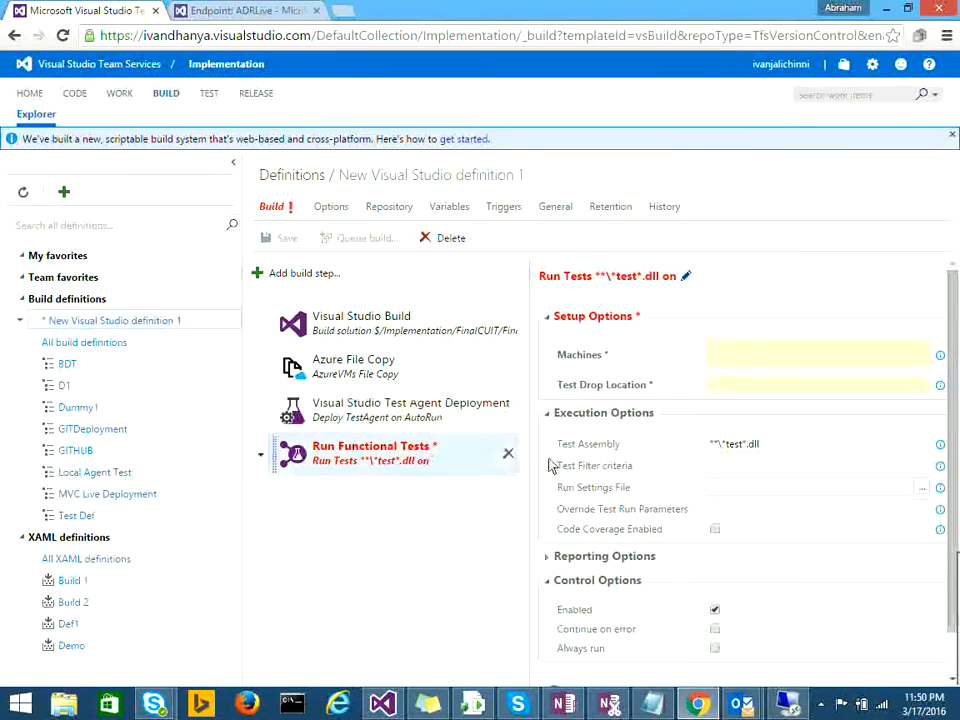
# Step: Set machines to AutoRun and test drop location to %systemdrive%\deployment
pyautogui.click(721, 364)
pyautogui.write('Au')
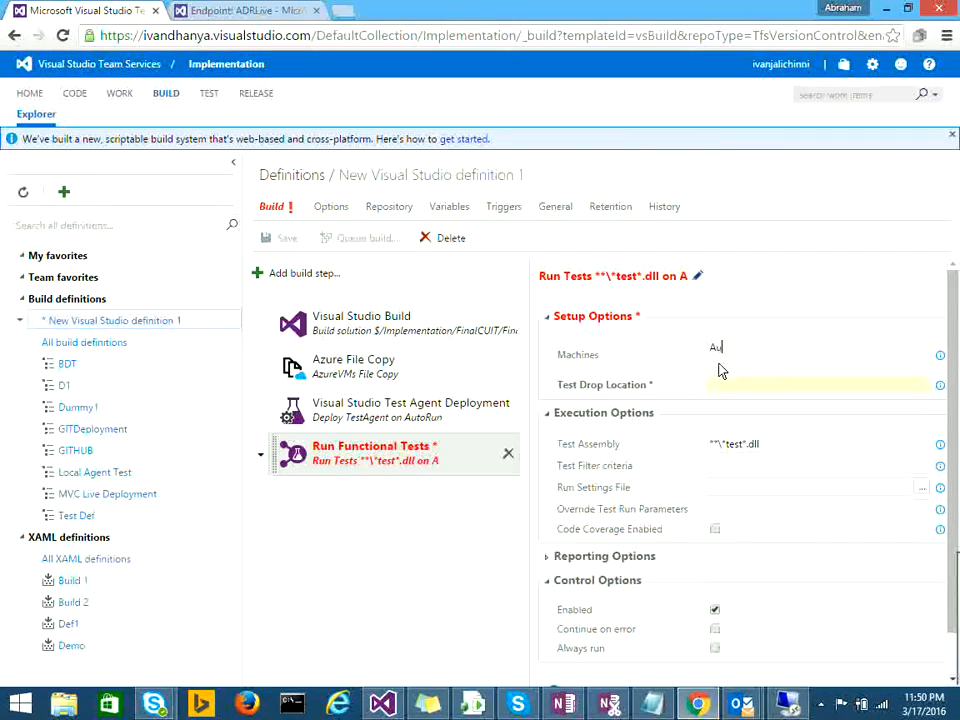
pyautogui.write('toRun')
pyautogui.click(723, 386)
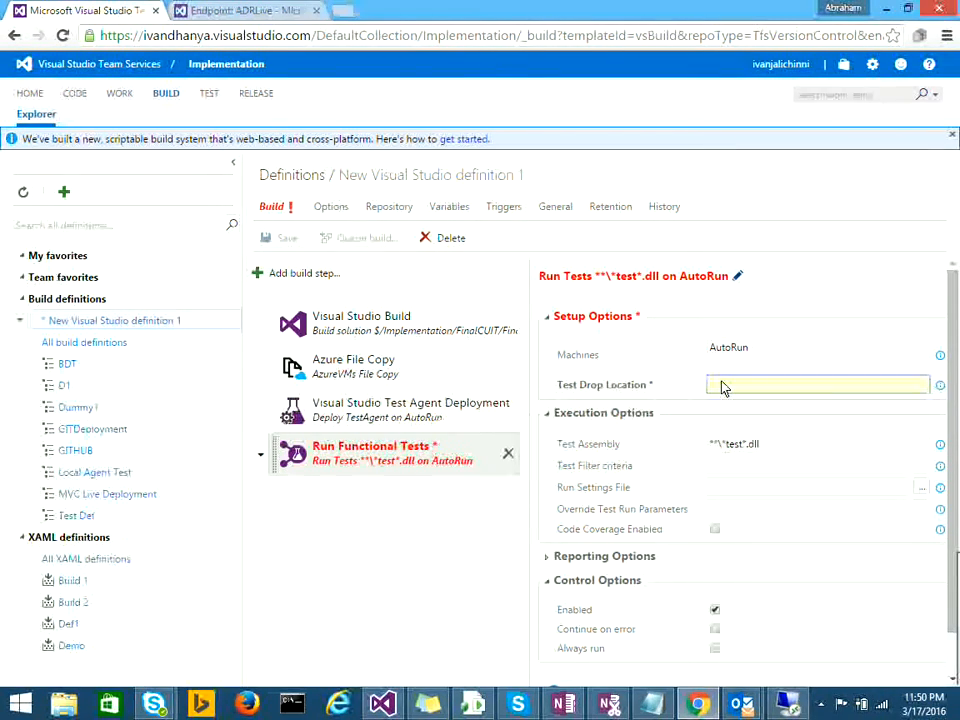
pyautogui.write('%test')
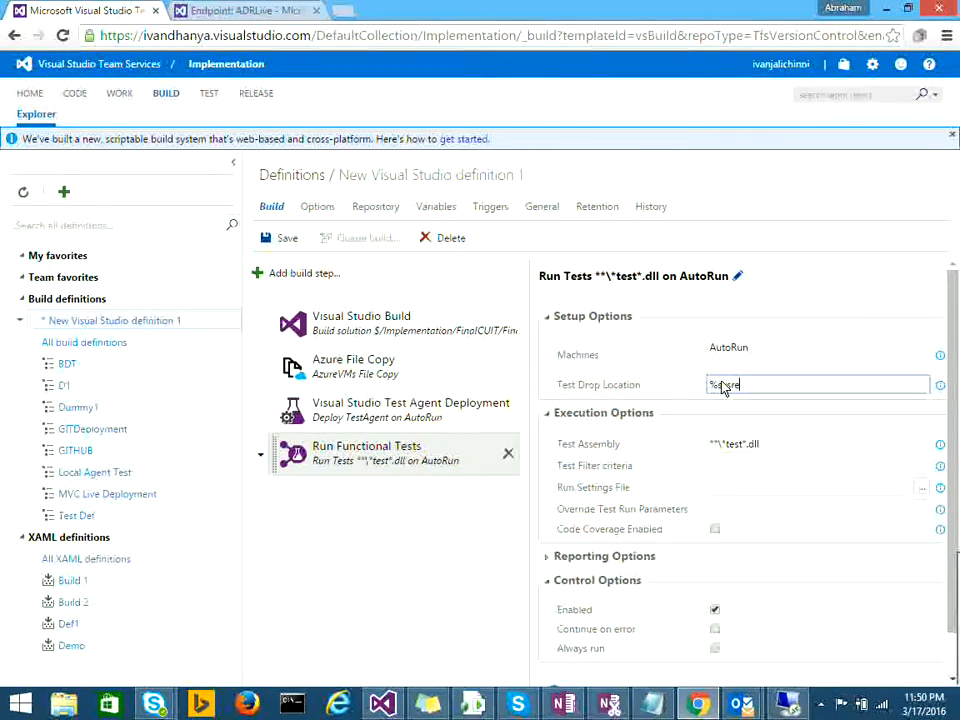
pyautogui.write('te')
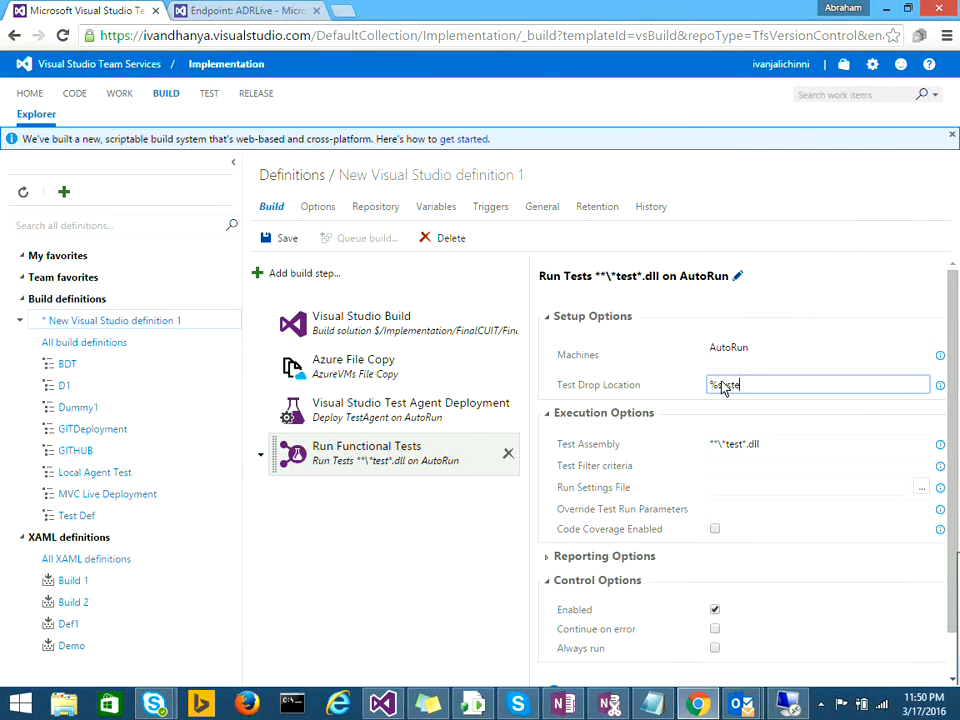
pyautogui.write('mdrive')
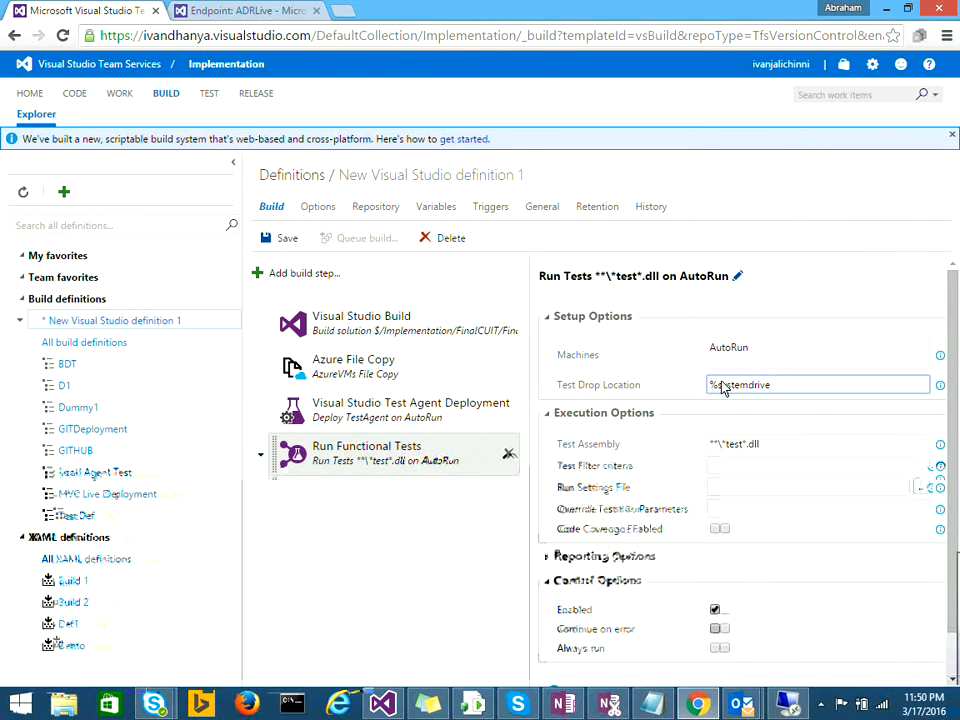
pyautogui.write('%')
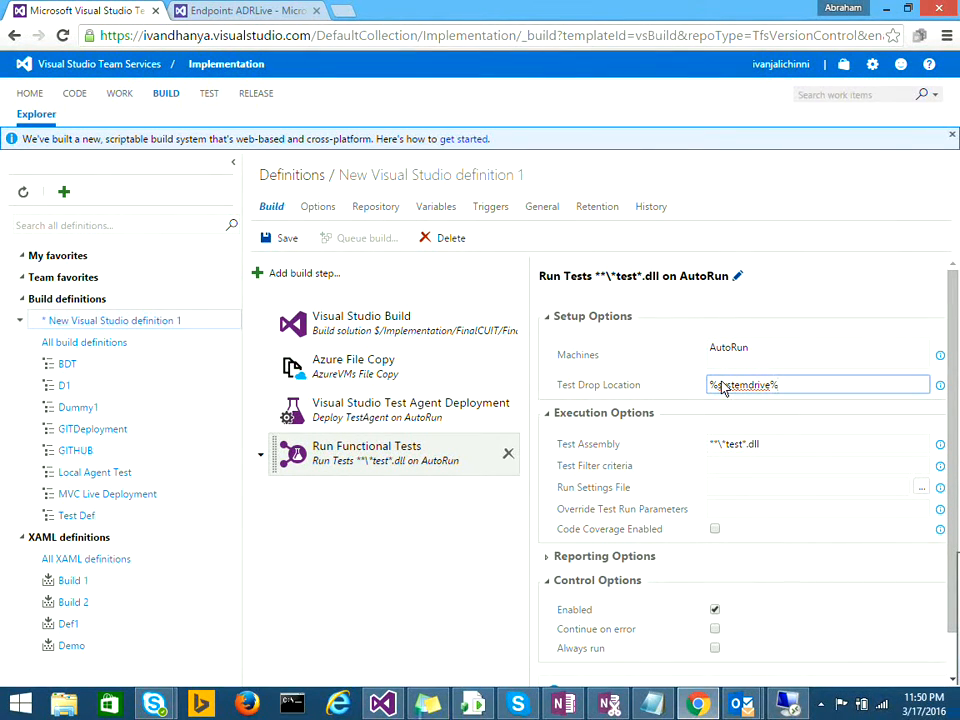
pyautogui.write('\\deployment')
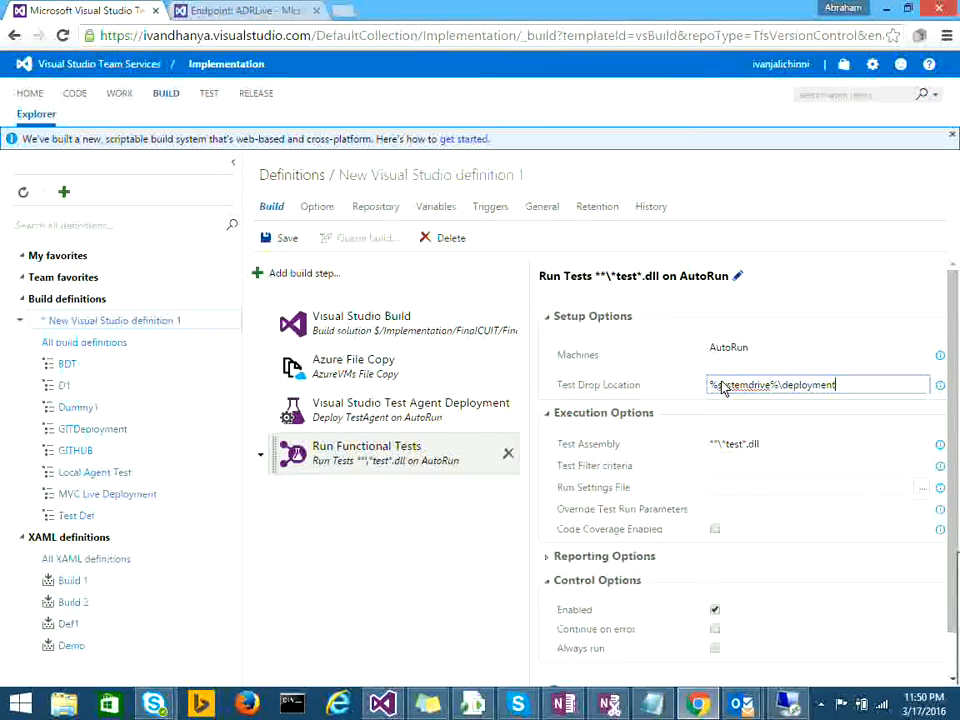
# Step: Change the test assembly pattern to **\*FinalCUIT*.dll and glance at Reporting Options
pyautogui.click(743, 452)
pyautogui.press('BackSpace')
pyautogui.press('BackSpace')
pyautogui.press('BackSpace')
pyautogui.press('BackSpace')
pyautogui.write('FinalCUIT')
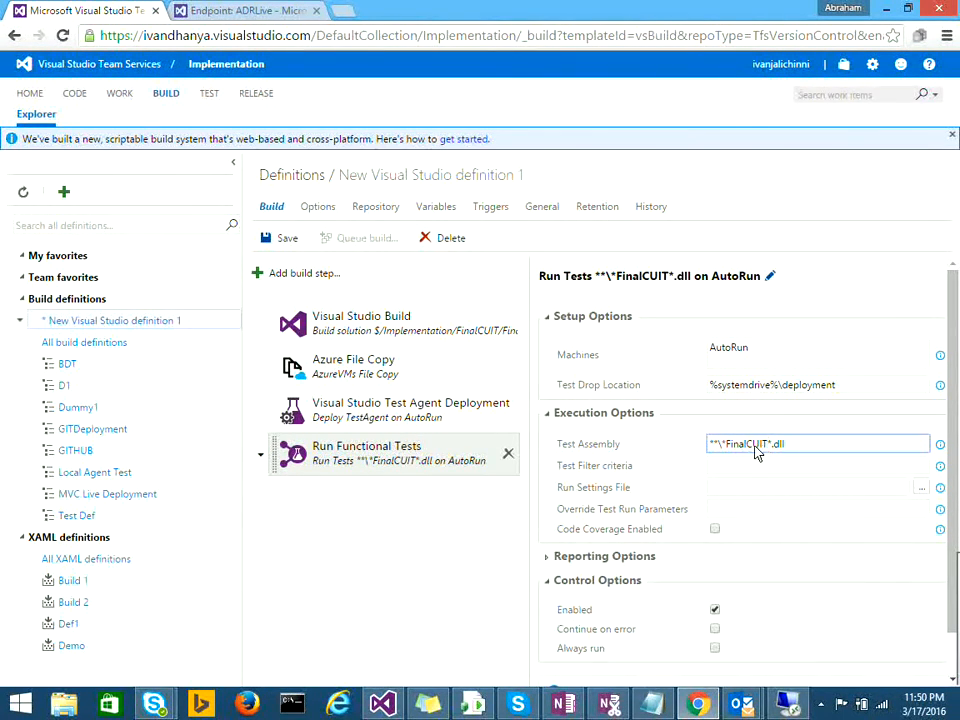
pyautogui.click(713, 470)
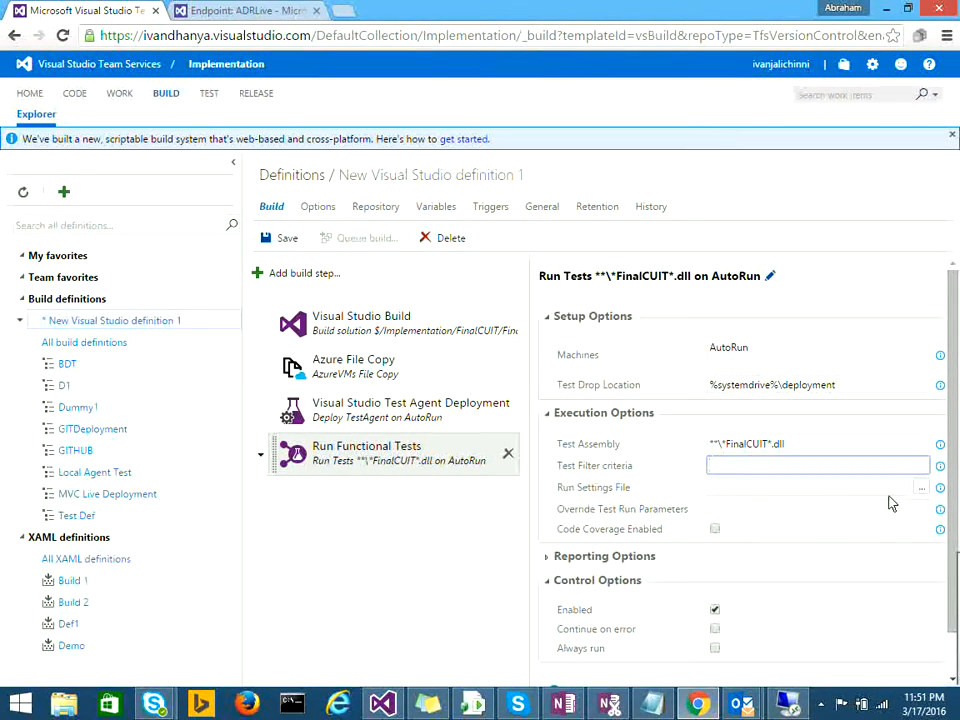
pyautogui.click(548, 560)
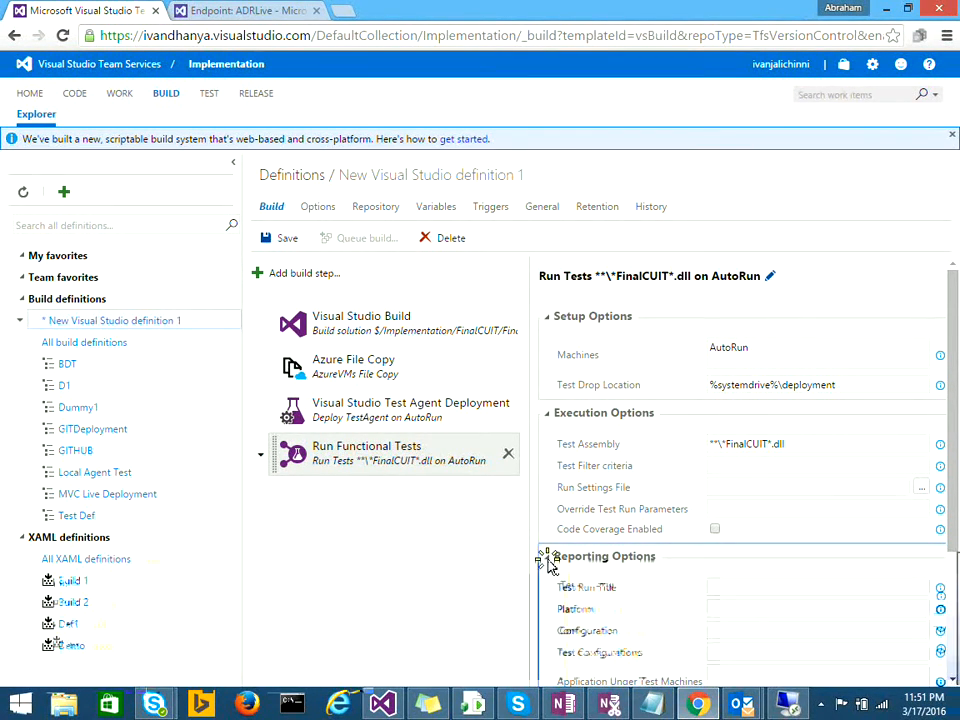
pyautogui.click(548, 562)
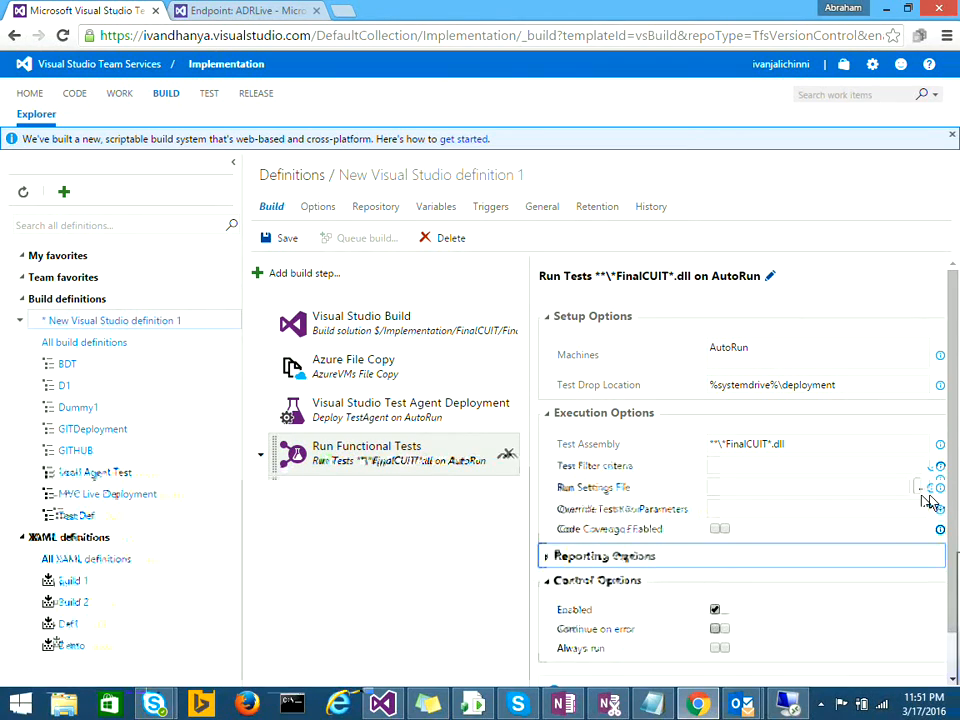
pyautogui.scroll(-1, 955, 621)
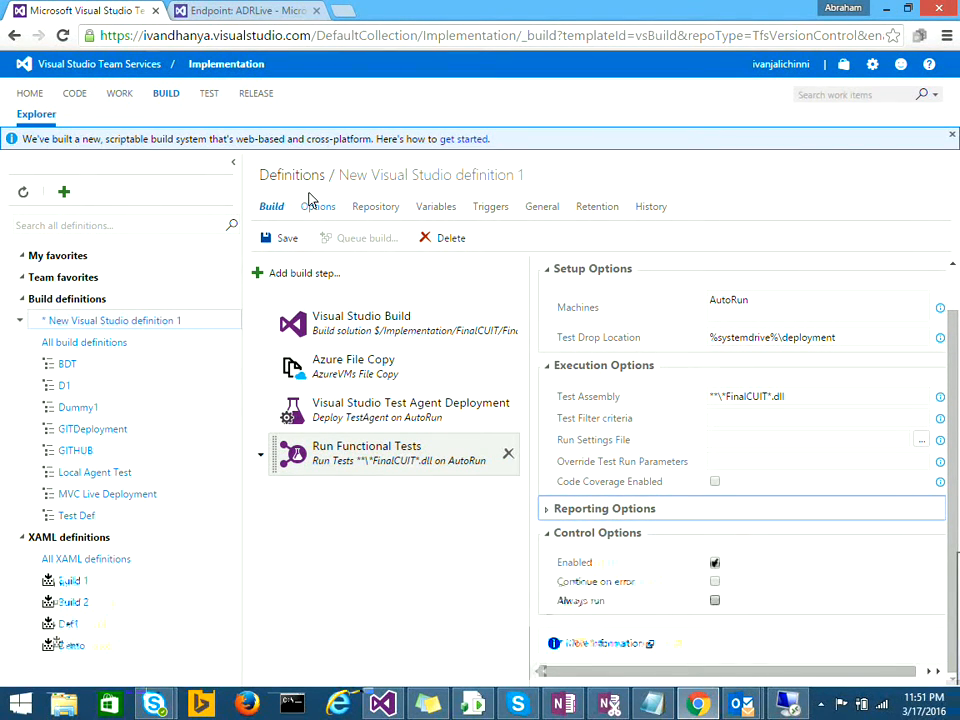
# Step: Copy $(MachineUserName) from the Azure File Copy admin login and add a new variable row
pyautogui.click(425, 212)
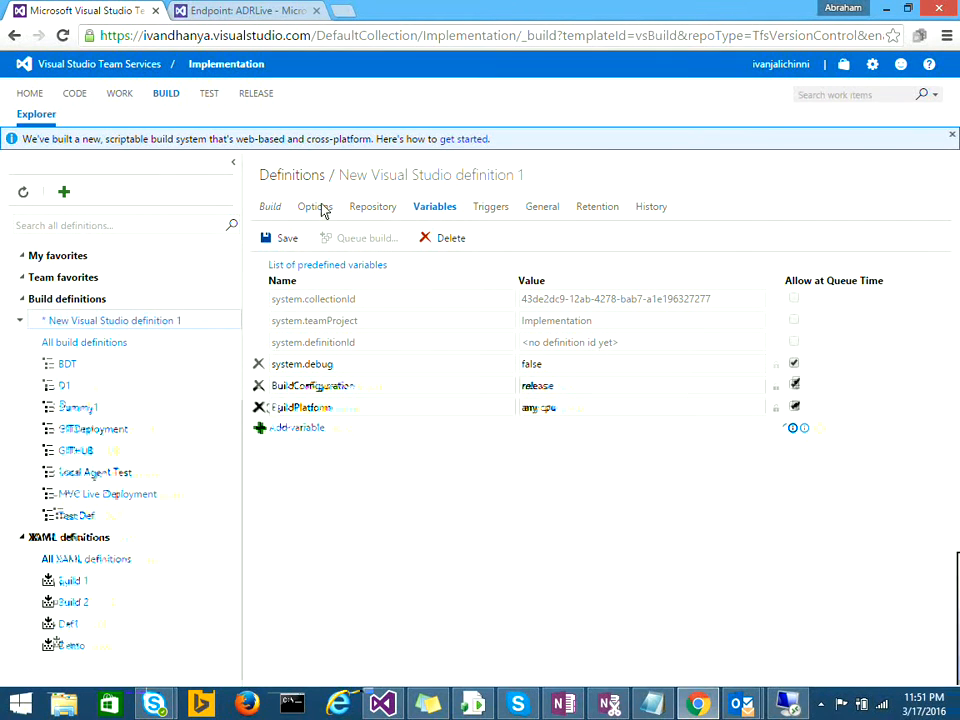
pyautogui.click(272, 209)
pyautogui.click(374, 361)
pyautogui.moveTo(800, 427); pyautogui.dragTo(606, 410)
pyautogui.hotkey('ctrl', 'c')
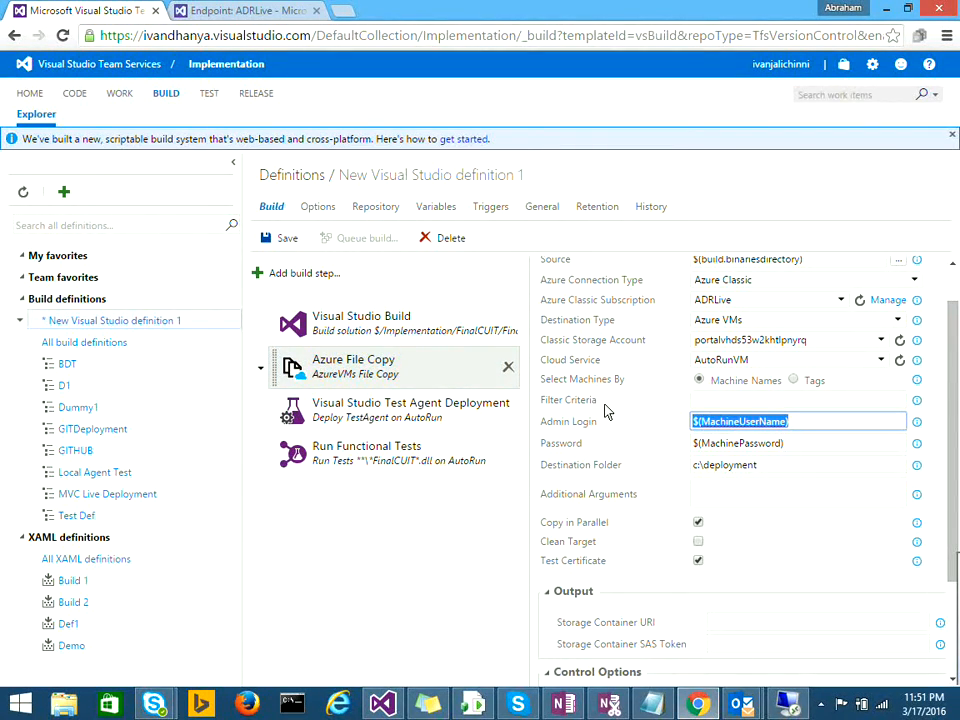
pyautogui.click(430, 207)
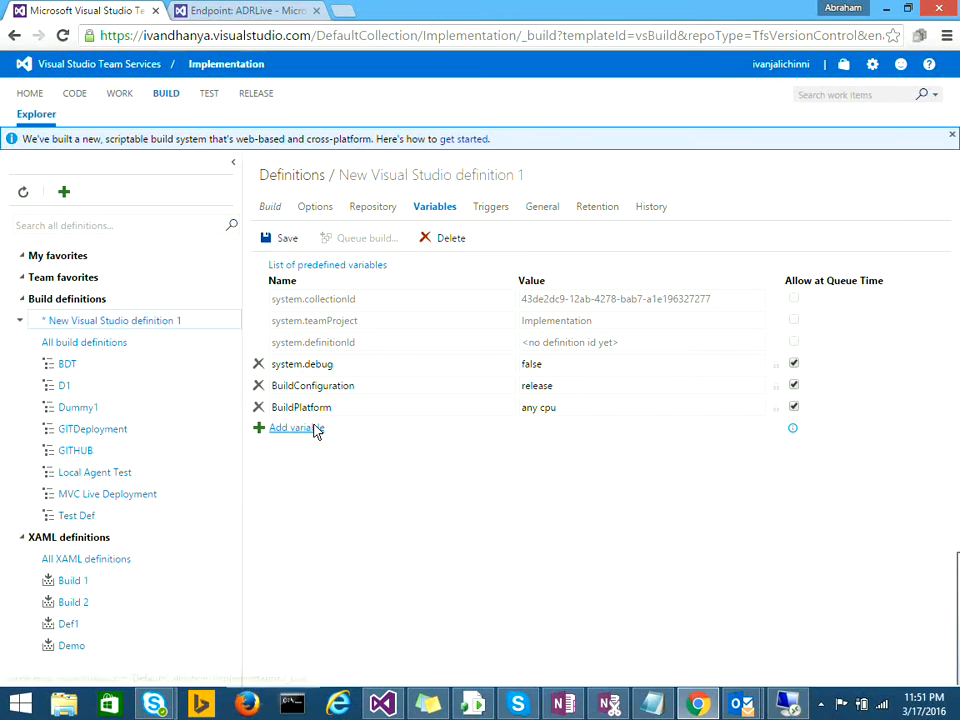
pyautogui.click(314, 429)
# Step: Name two variables MachineUserName and MachinePassword
pyautogui.hotkey('ctrl', 'v')
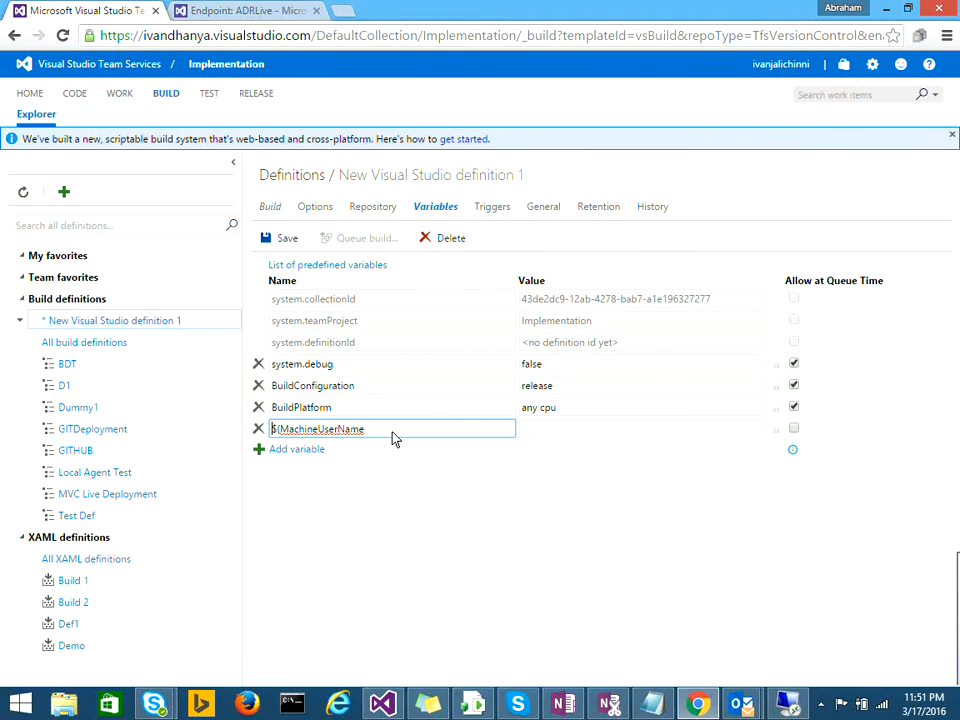
pyautogui.press('Home')
pyautogui.press('Delete')
pyautogui.press('Delete')
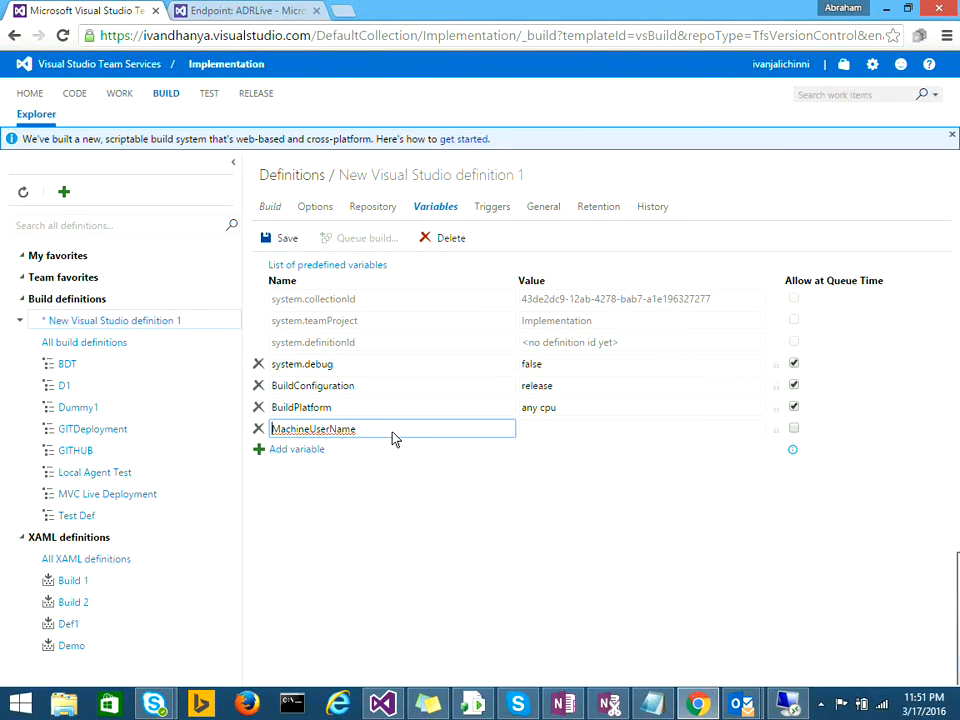
pyautogui.click(306, 452)
pyautogui.click(304, 450)
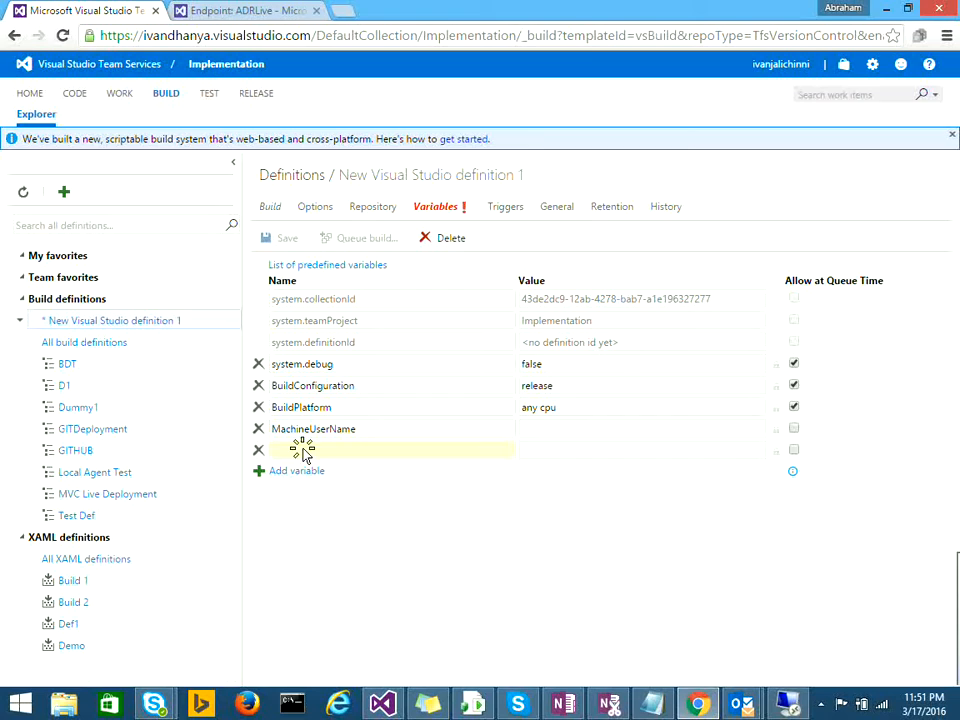
pyautogui.hotkey('ctrl', 'v')
pyautogui.press('BackSpace')
pyautogui.press('BackSpace')
pyautogui.press('BackSpace')
pyautogui.press('BackSpace')
pyautogui.press('BackSpace')
pyautogui.press('BackSpace')
pyautogui.press('BackSpace')
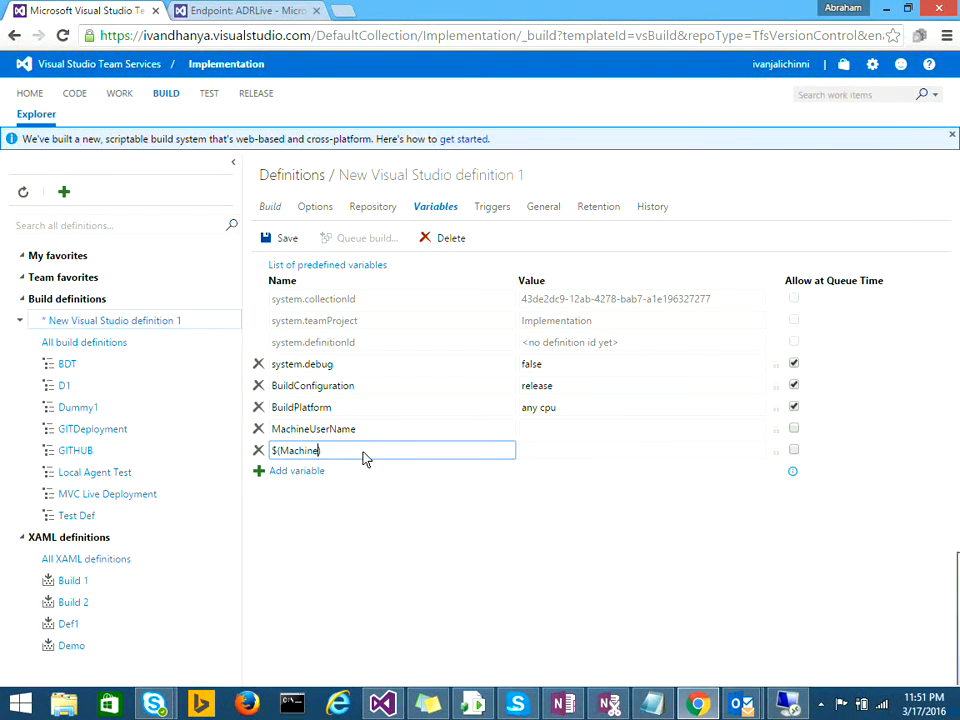
pyautogui.write('Passwor')
pyautogui.press('BackSpace')
pyautogui.write('ord)')
pyautogui.press('BackSpace')
pyautogui.press('BackSpace')
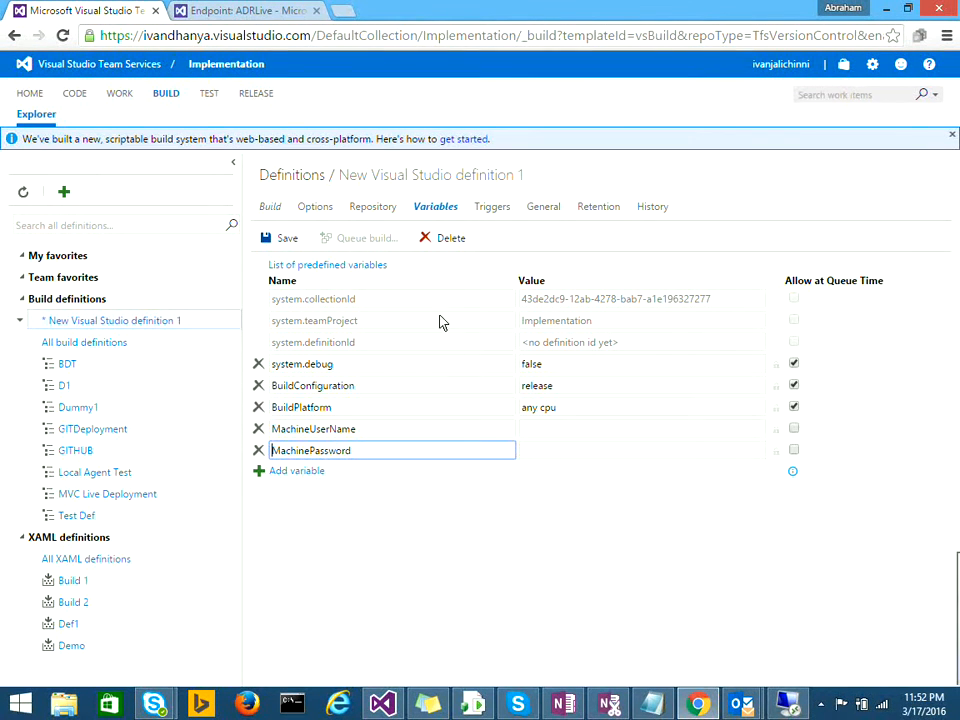
# Step: Enter the machine's admin user name and a password, marking MachinePassword as secret
pyautogui.click(547, 432)
pyautogui.write('Abraham')
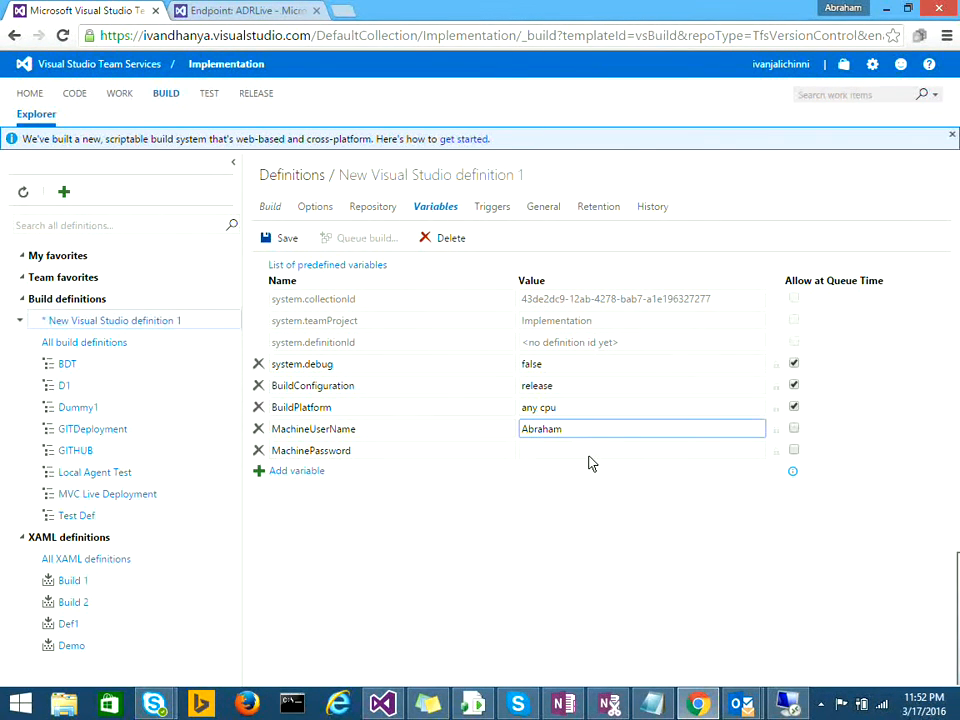
pyautogui.click(588, 456)
pyautogui.write('dff')
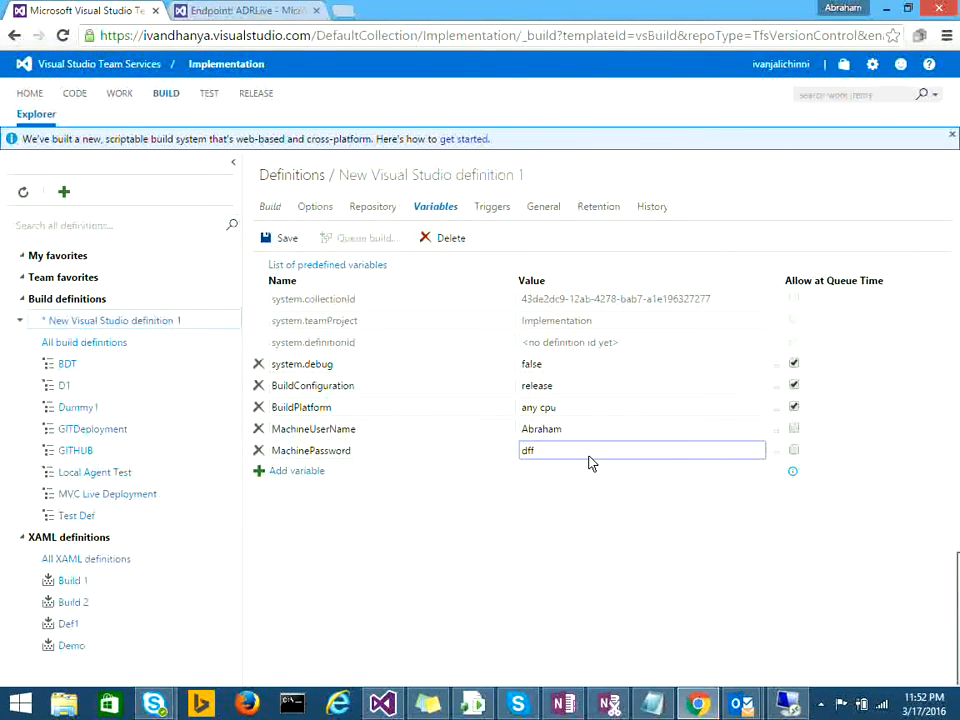
pyautogui.write('12')
pyautogui.write('23')
pyautogui.press('BackSpace')
pyautogui.press('BackSpace')
pyautogui.press('BackSpace')
pyautogui.press('BackSpace')
pyautogui.click(779, 454)
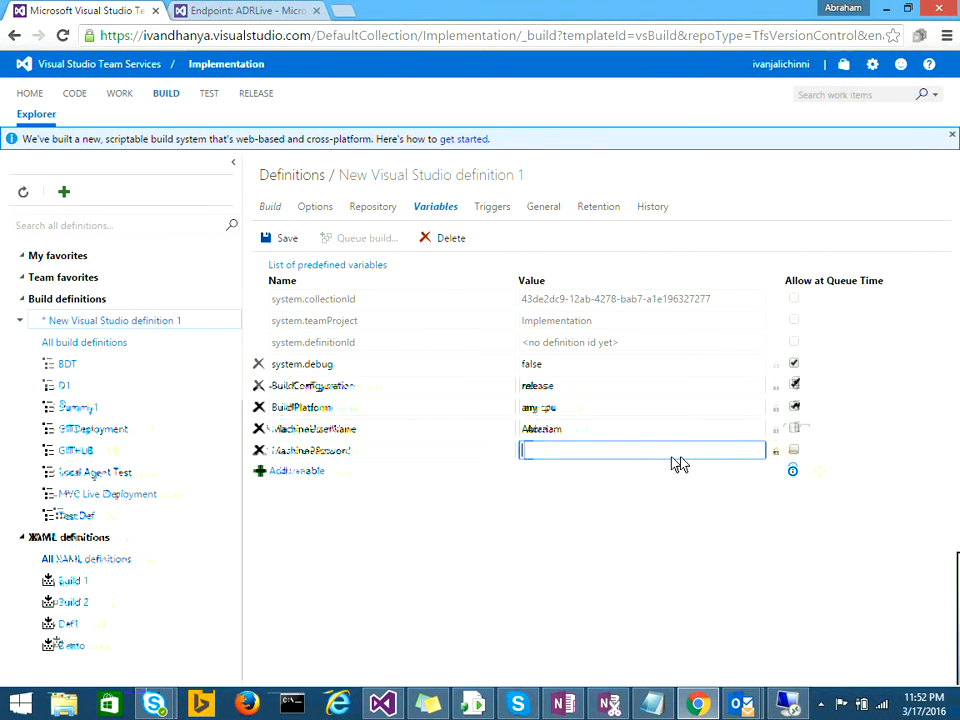
pyautogui.write('12345678')
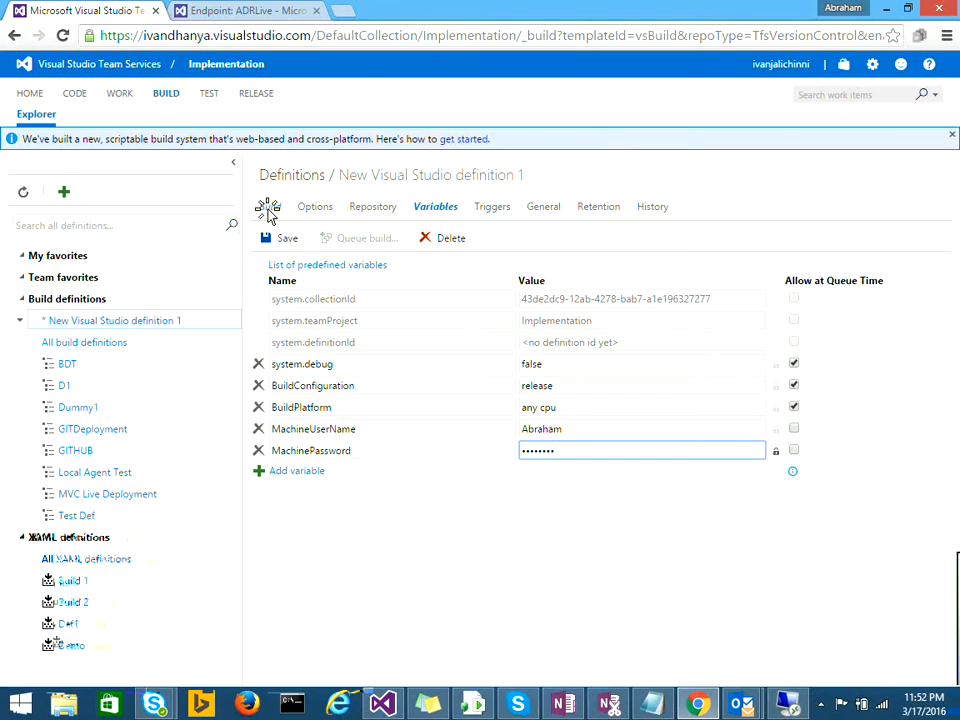
# Step: From the Build tab, save the definition, replacing the default name with 'Automated Testcase Execution'
pyautogui.click(270, 208)
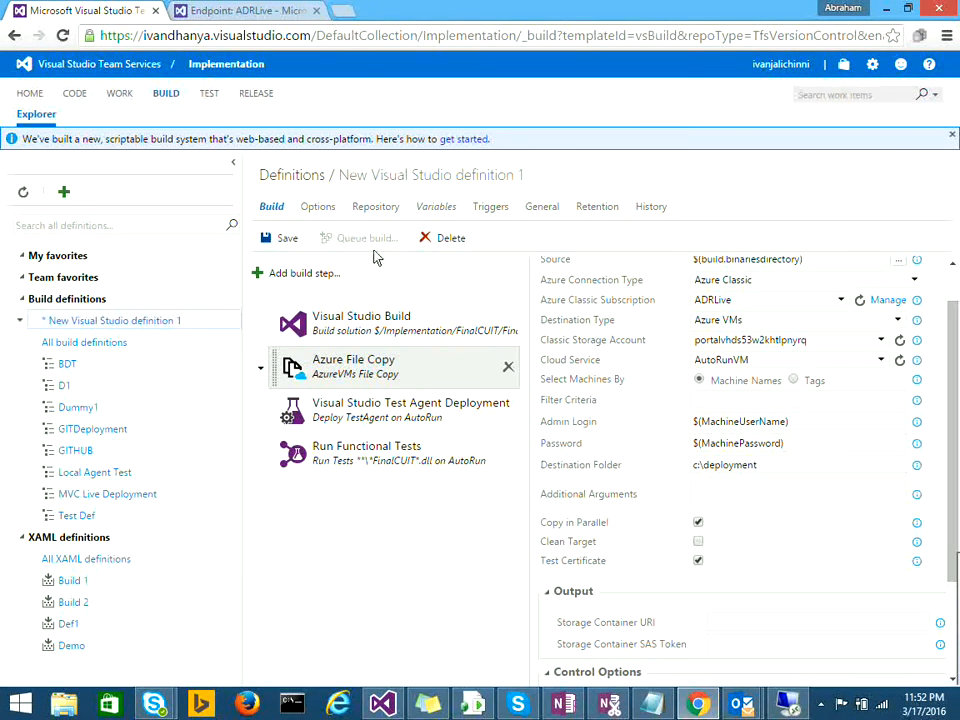
pyautogui.click(279, 242)
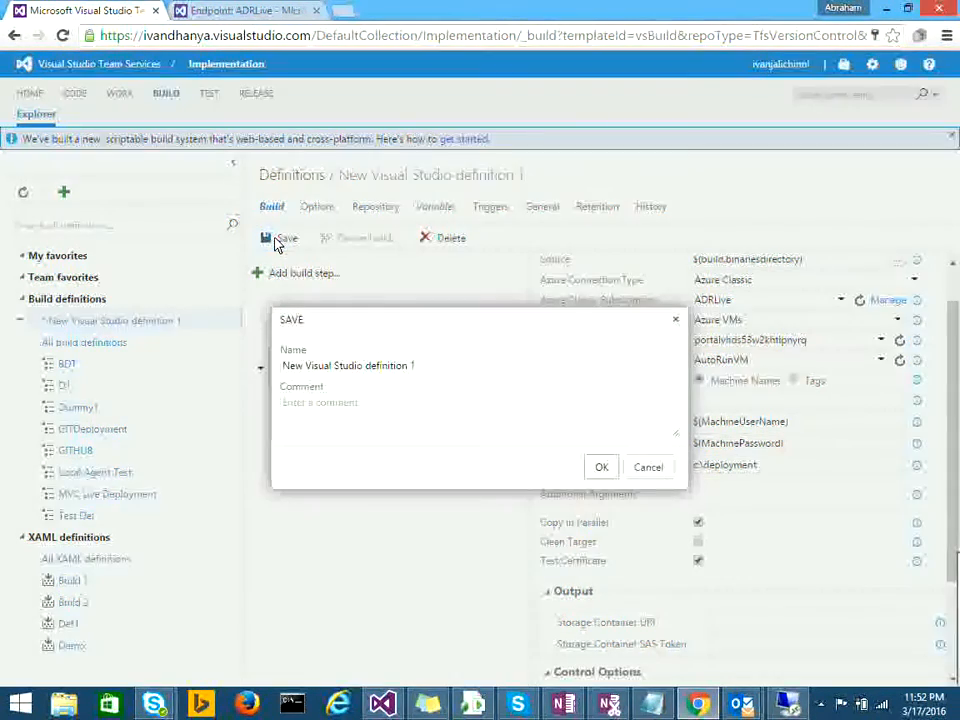
pyautogui.click(431, 375)
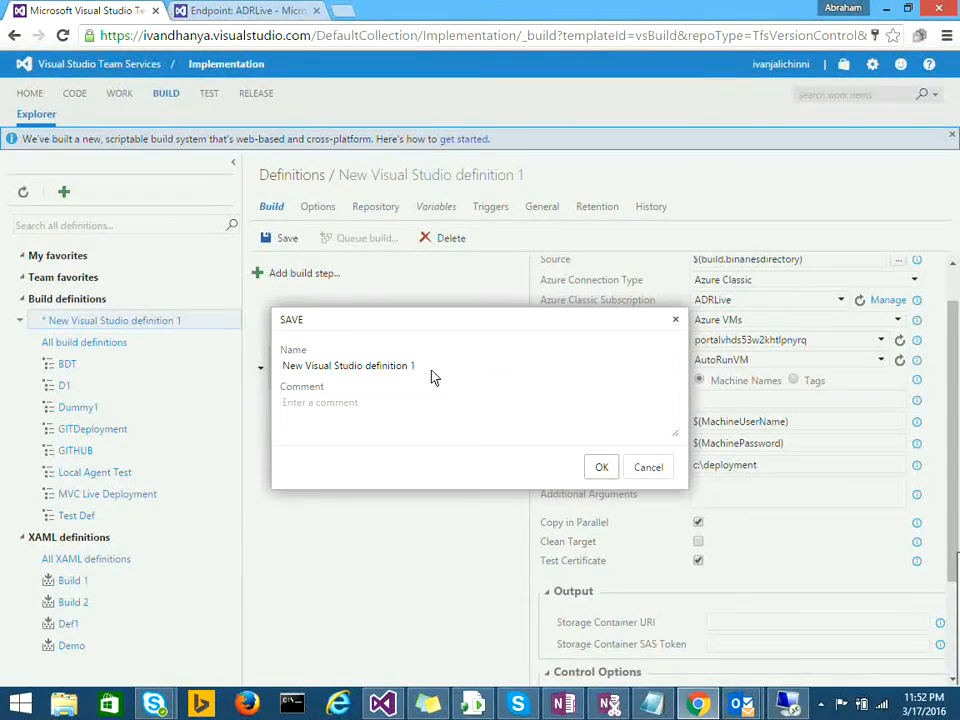
pyautogui.hotkey('ctrl', 'a')
pyautogui.write('CUIT')
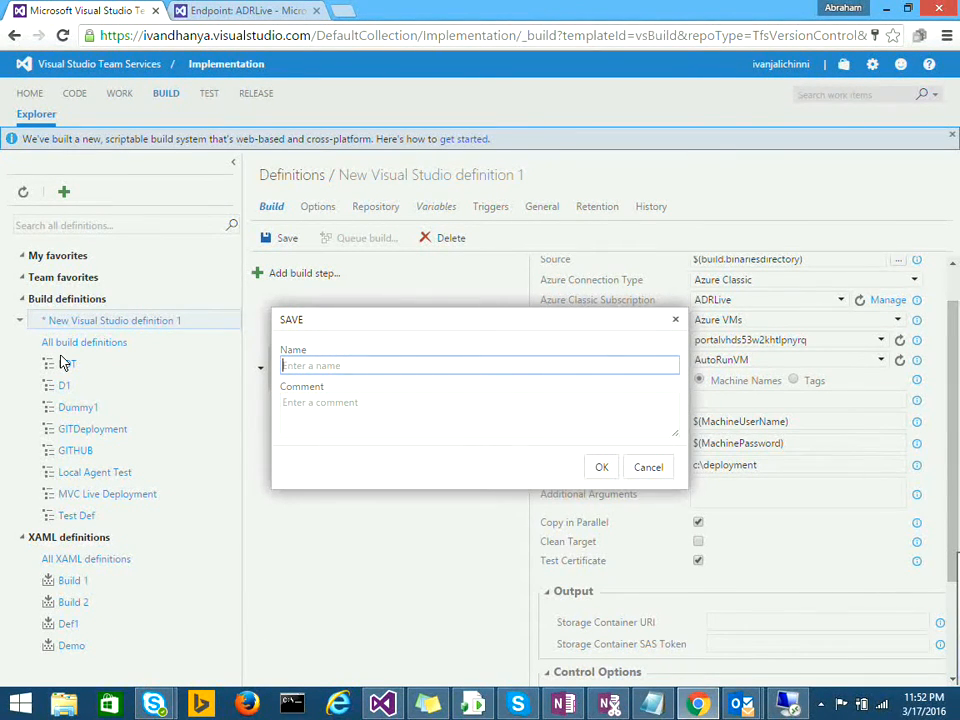
pyautogui.write('Automated')
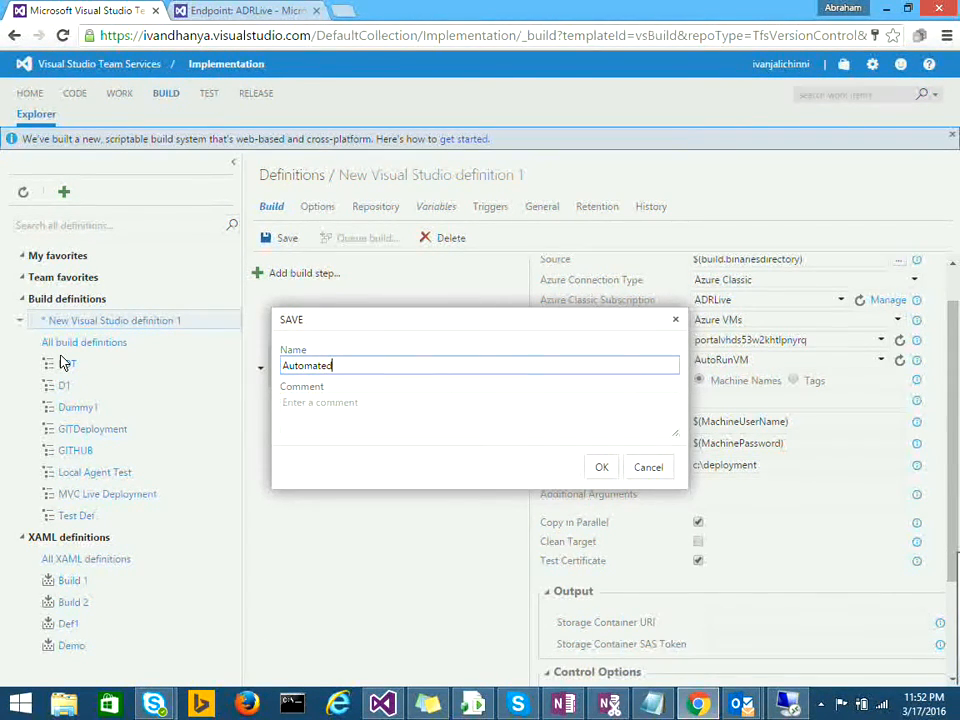
pyautogui.write(' Testcase Ex')
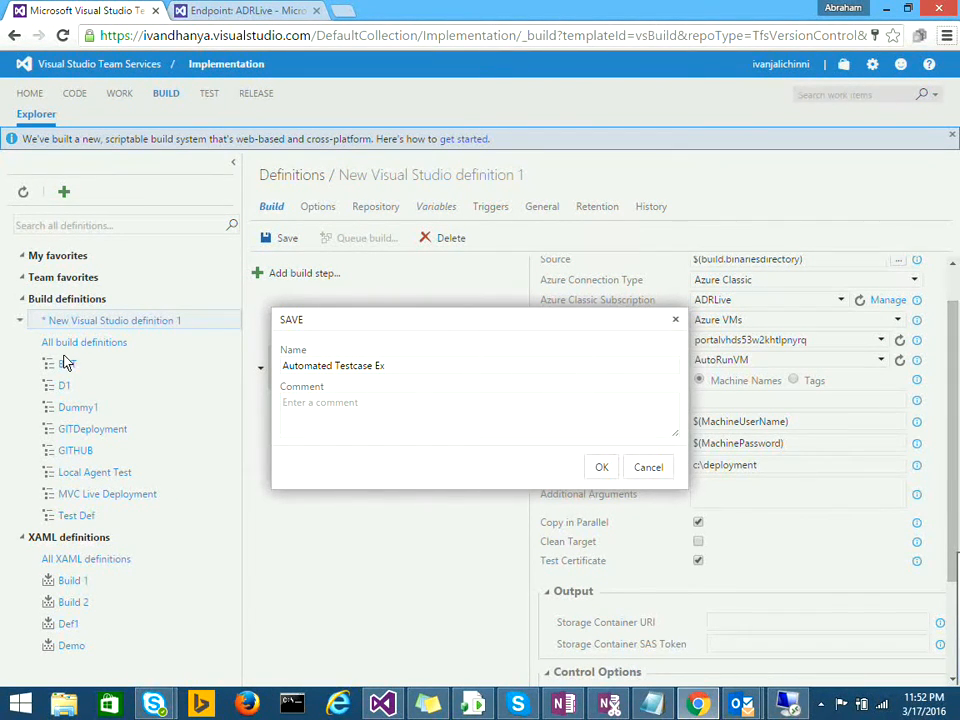
pyautogui.write('ec')
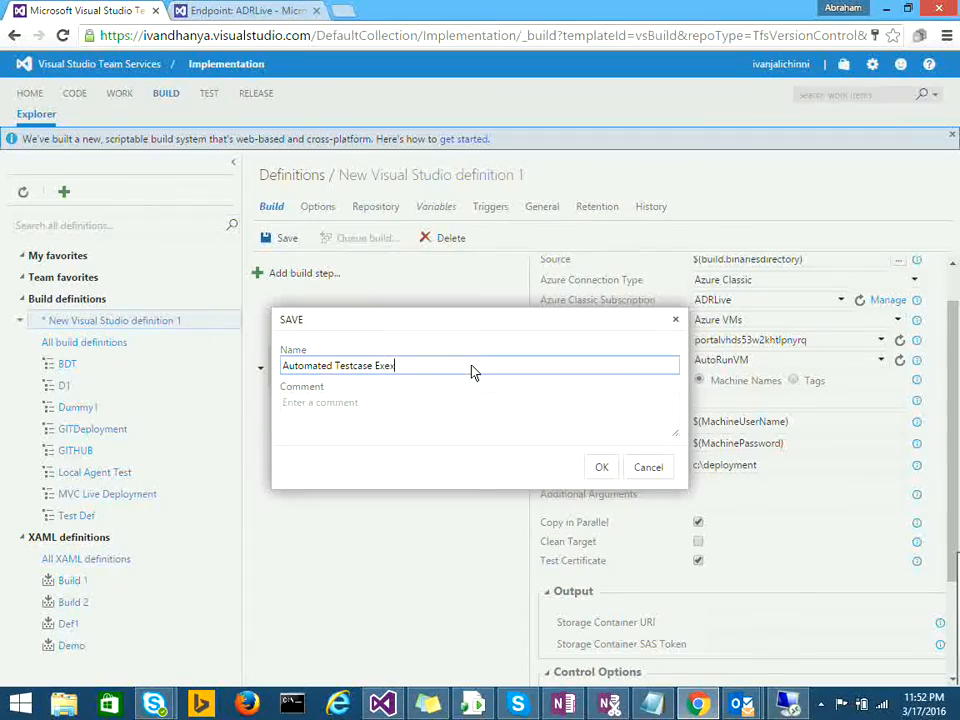
pyautogui.write('ution')
pyautogui.click(598, 466)
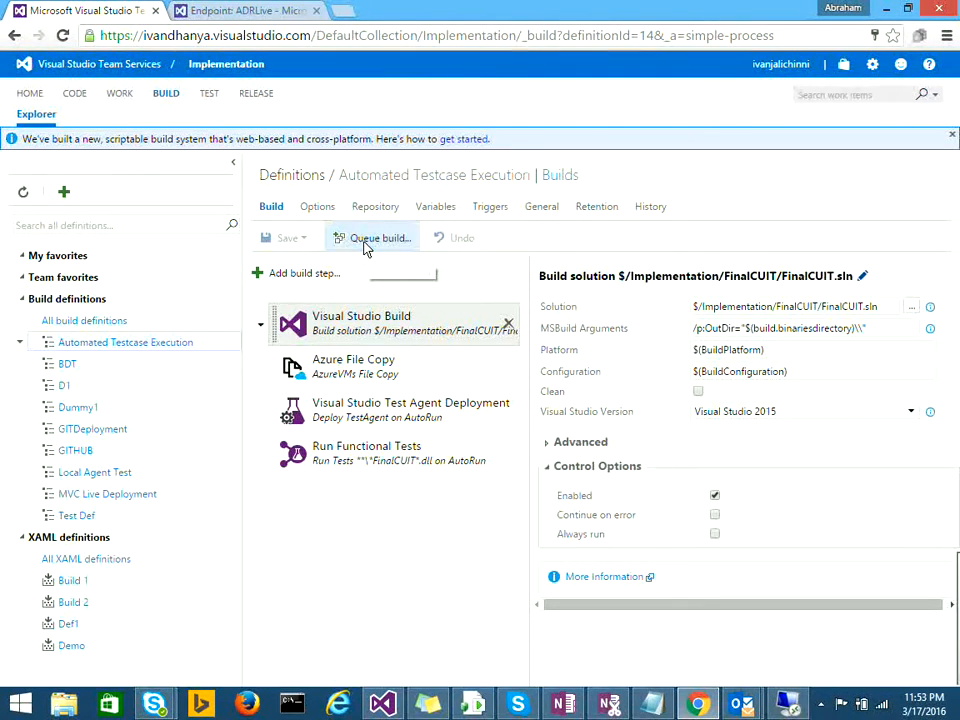
# Step: Queue a new Automated Testcase Execution build on the Hosted queue, starting build 20160317.1
pyautogui.click(368, 241)
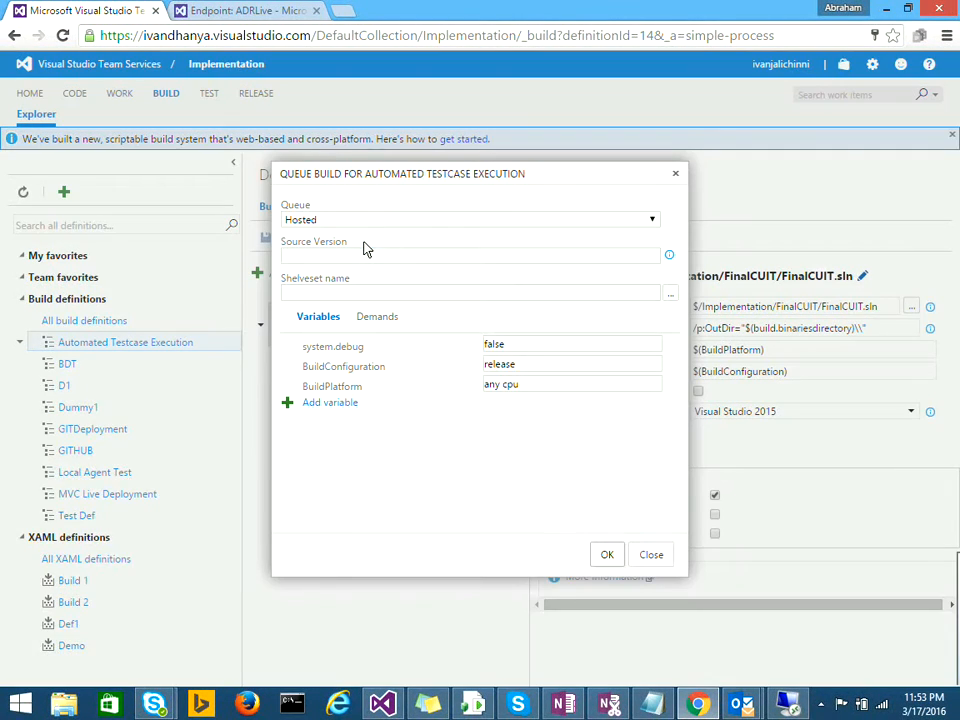
pyautogui.click(607, 555)
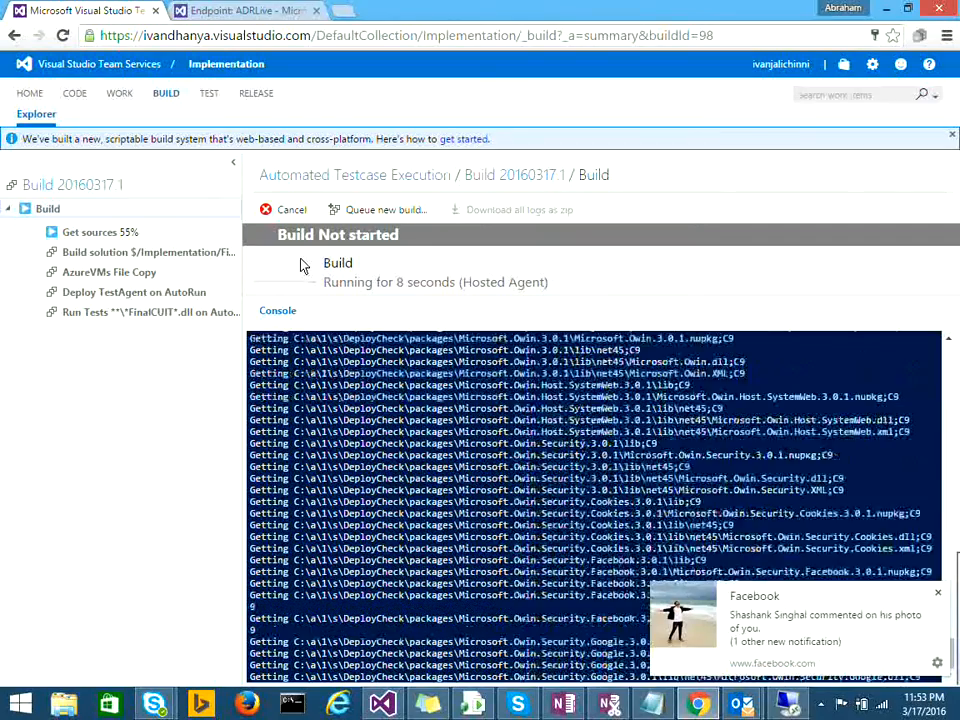
# Step: Dismiss the notification popup and review the log's Building, storage upload and AutoRunVM copy lines
pyautogui.click(938, 595)
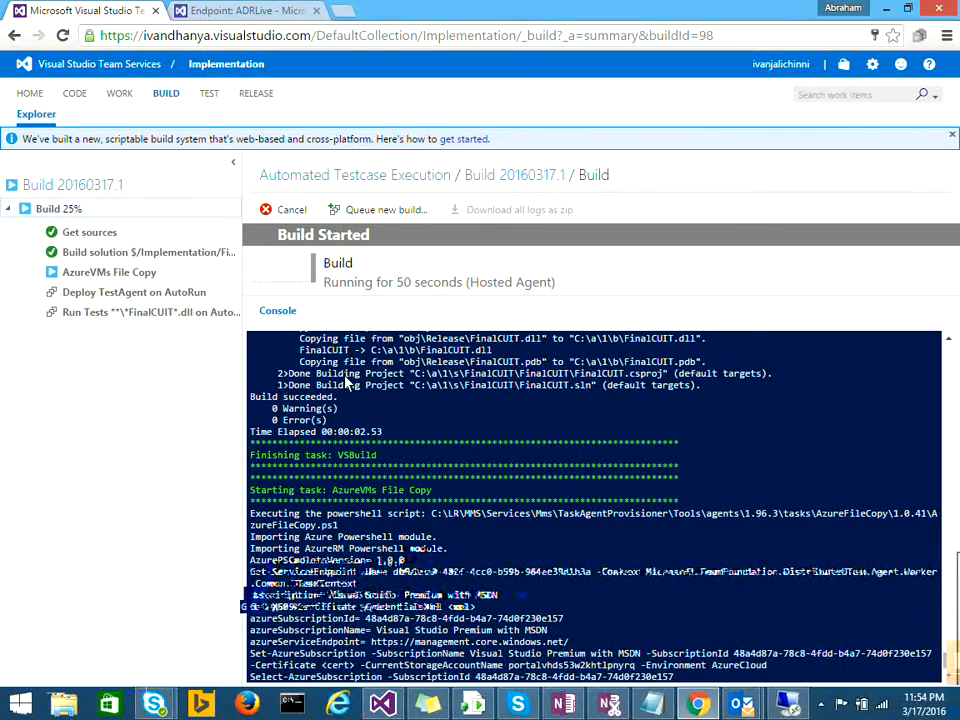
pyautogui.doubleClick(340, 386)
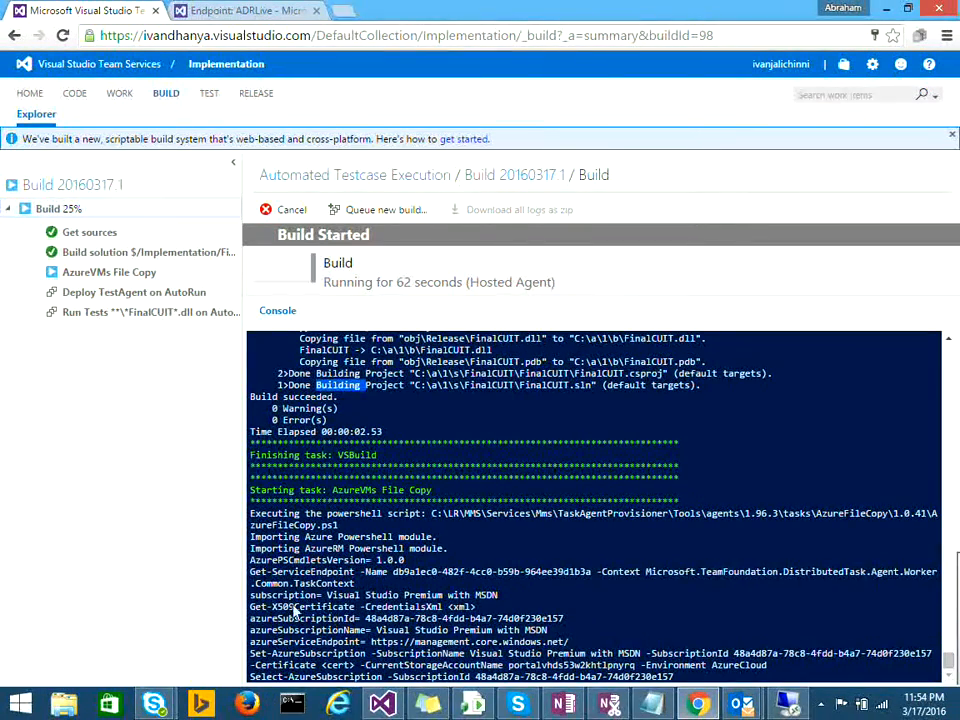
pyautogui.moveTo(250, 595); pyautogui.dragTo(313, 605)
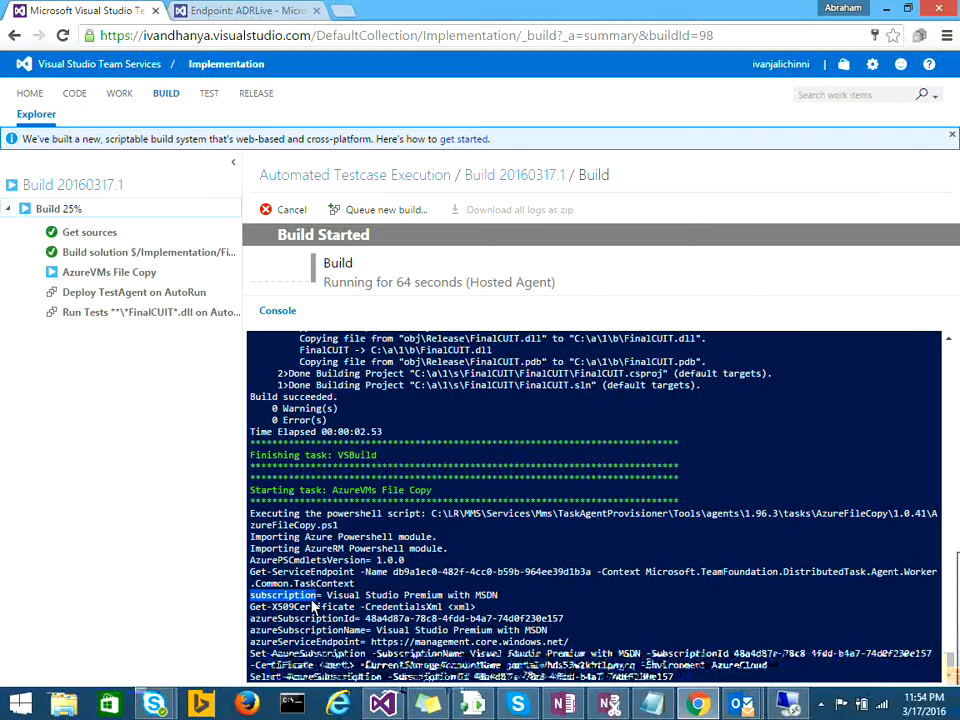
pyautogui.click(320, 618)
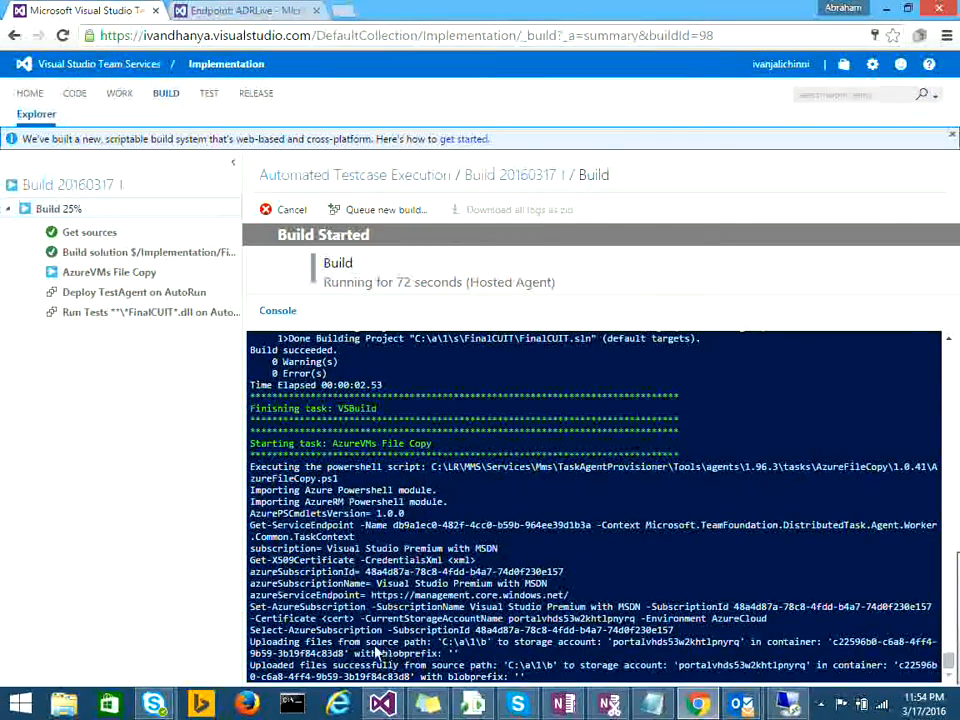
pyautogui.doubleClick(315, 645)
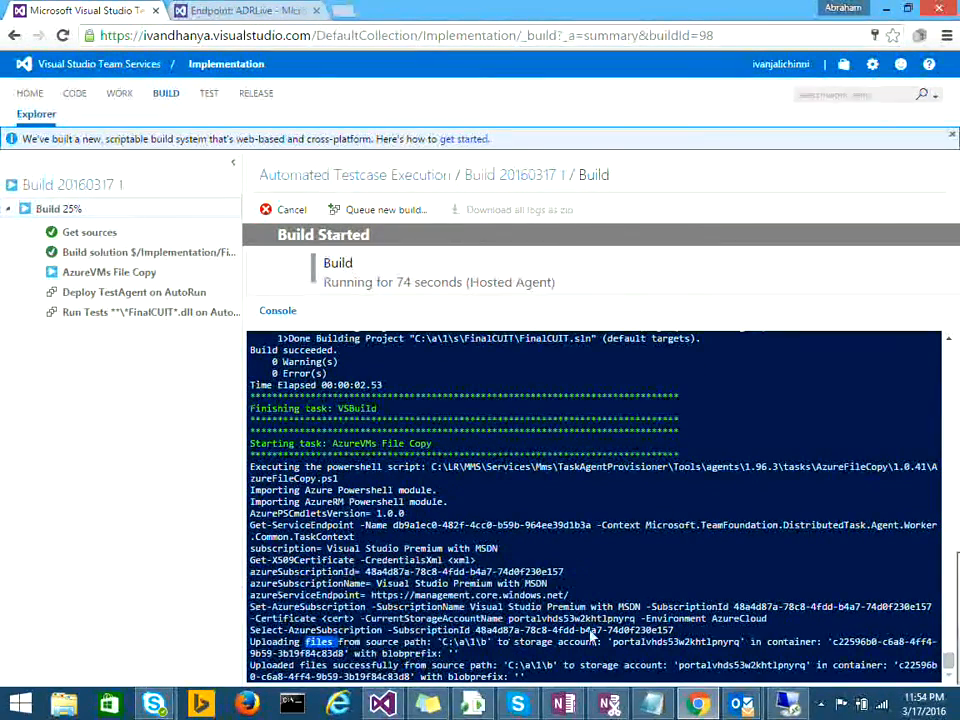
pyautogui.doubleClick(685, 644)
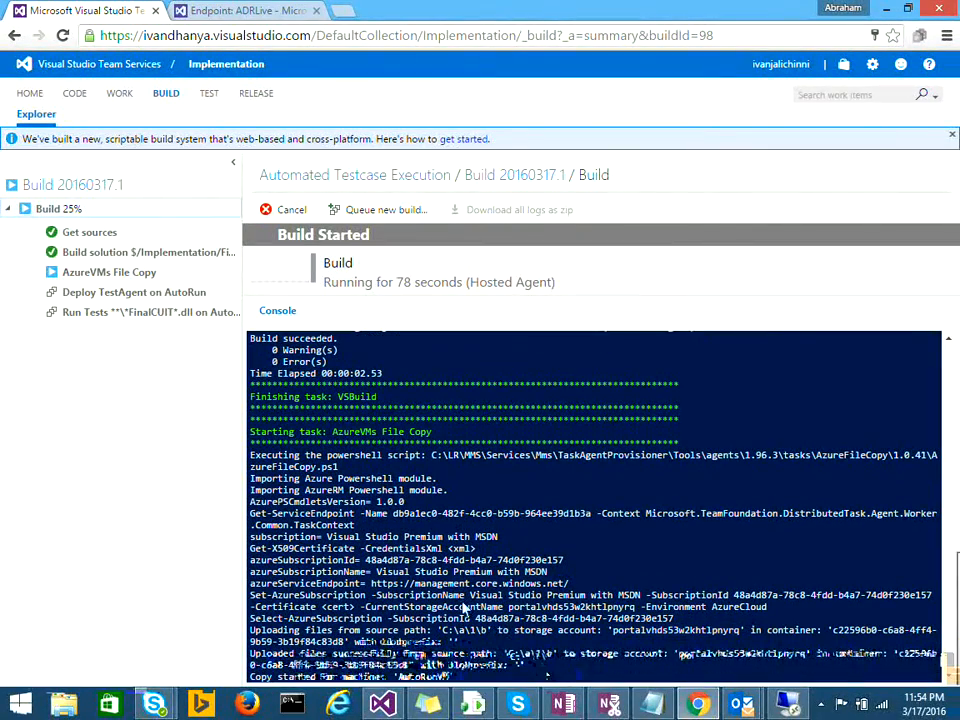
pyautogui.doubleClick(422, 677)
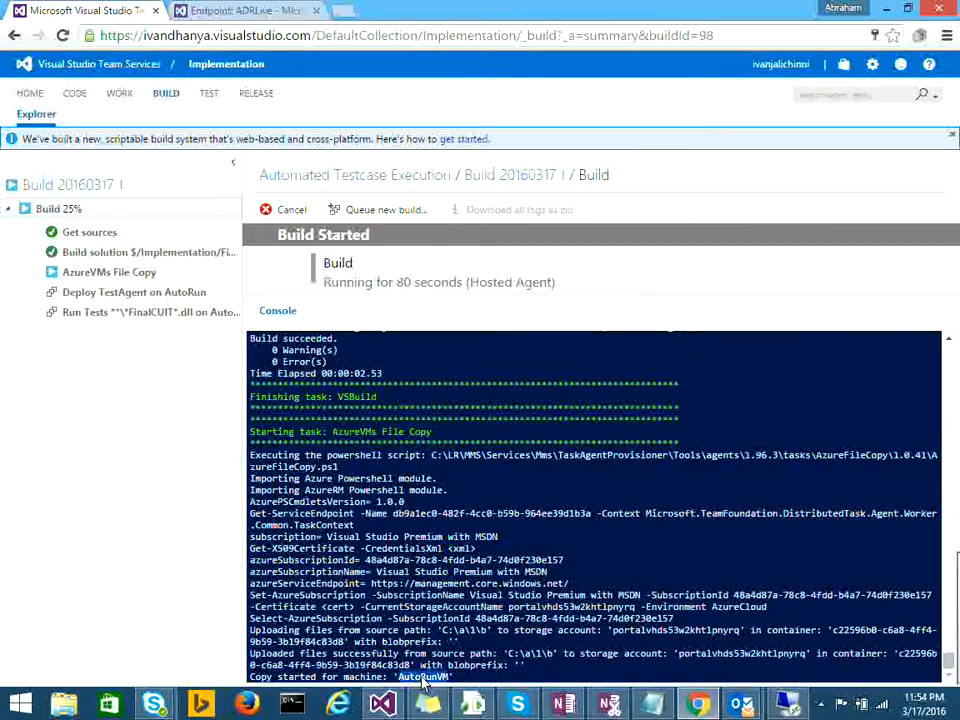
# Step: Look over the AutoRunVM remote desktop and its shortcut menu, then minimize the session
pyautogui.click(788, 697)
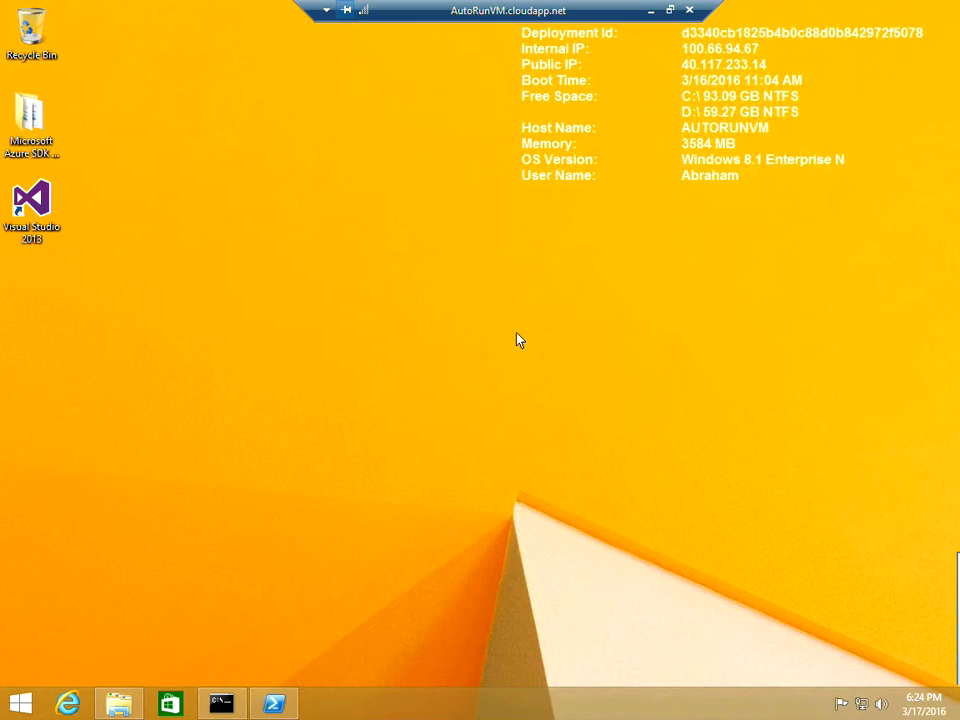
pyautogui.rightClick(517, 335)
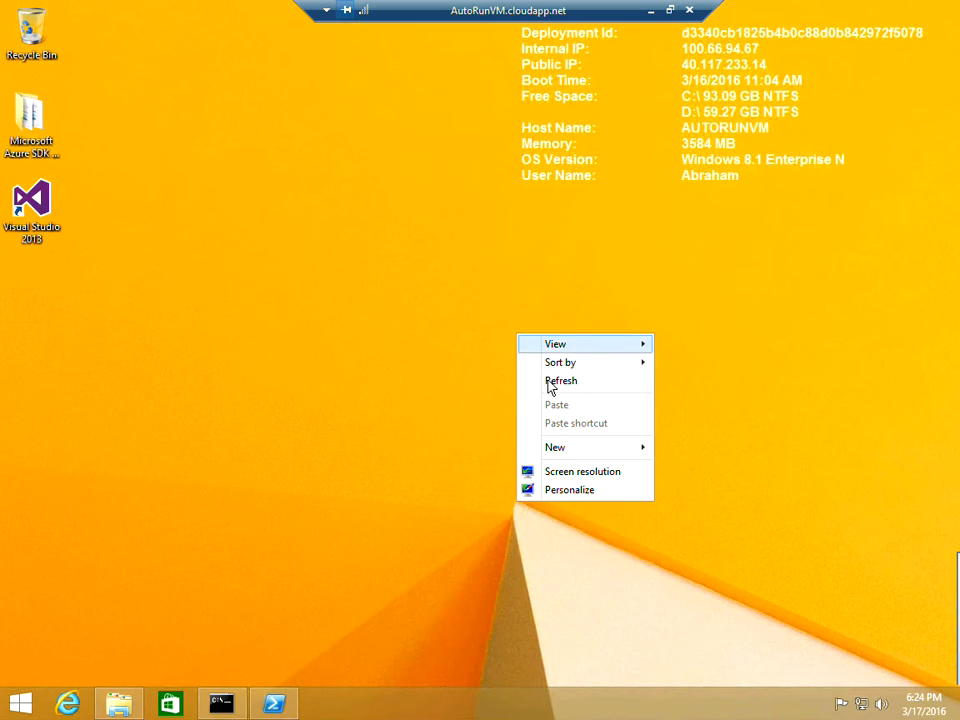
pyautogui.click(649, 10)
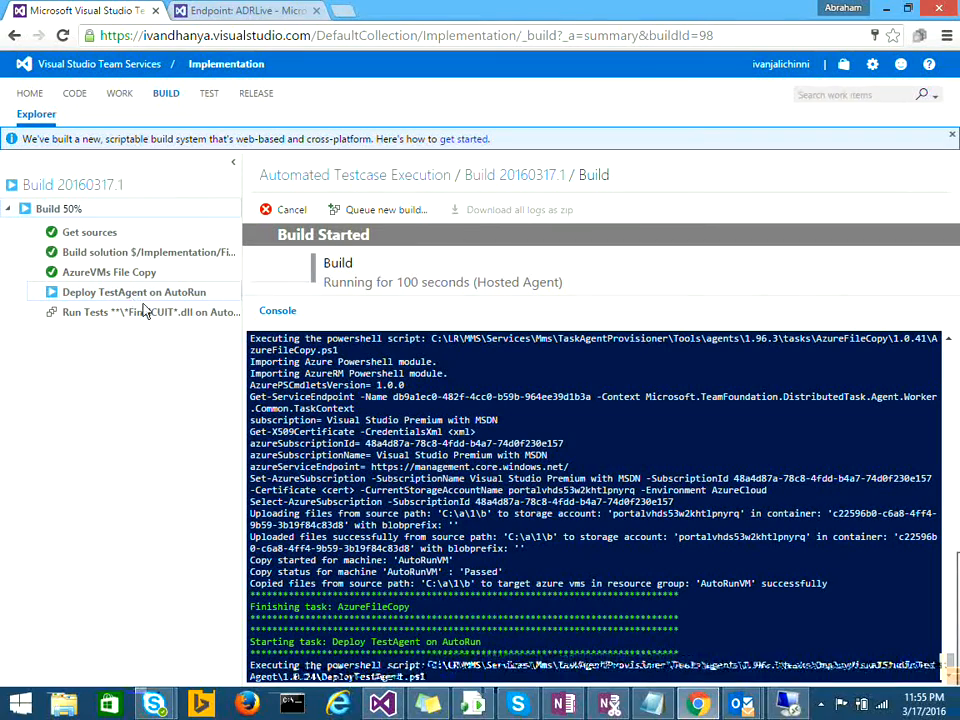
# Step: Check the remote session, then review the test agent username, Run as process and Disable Screen saver settings
pyautogui.click(789, 706)
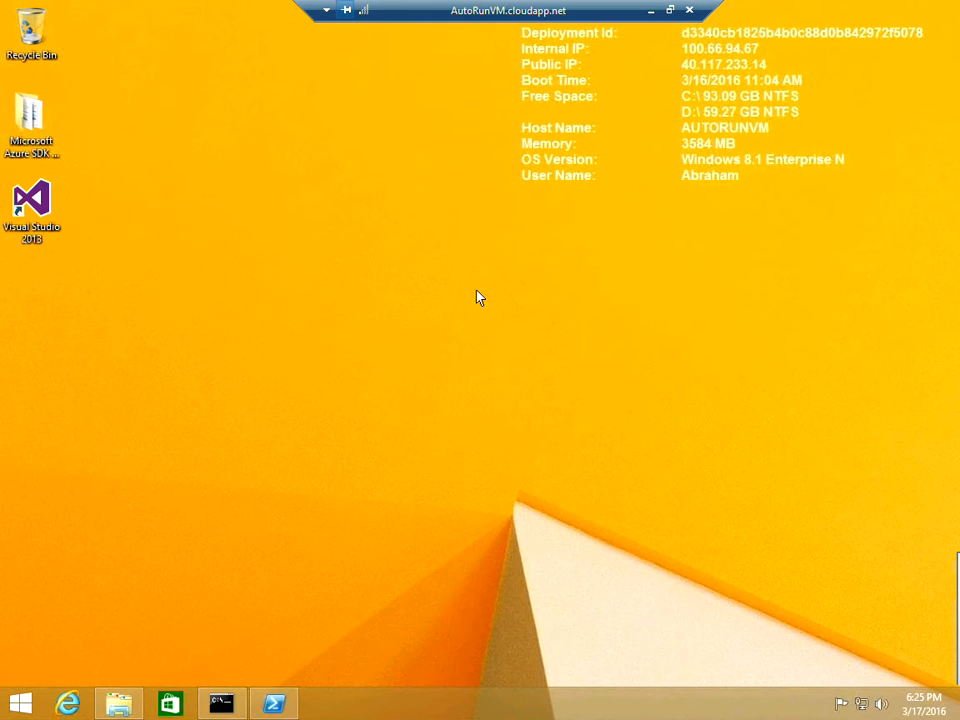
pyautogui.click(647, 11)
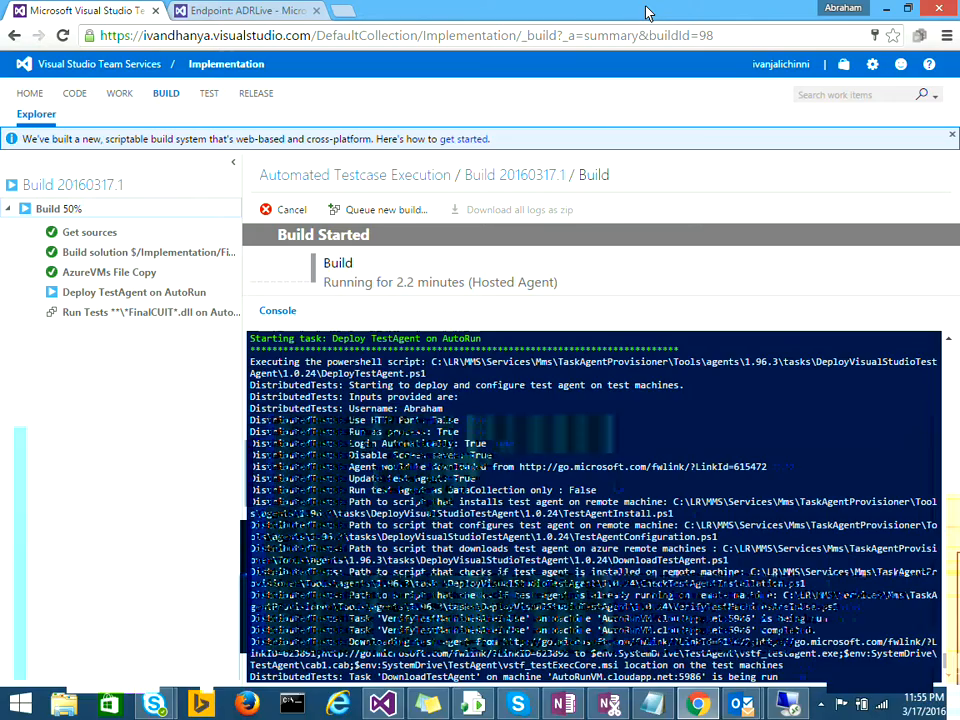
pyautogui.doubleClick(413, 408)
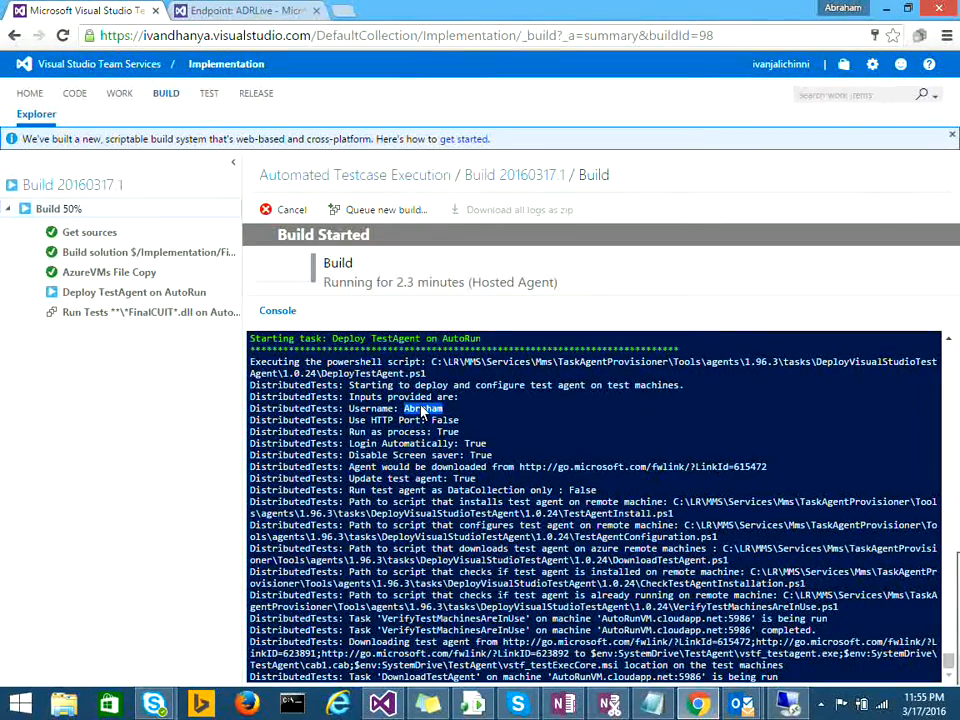
pyautogui.doubleClick(407, 432)
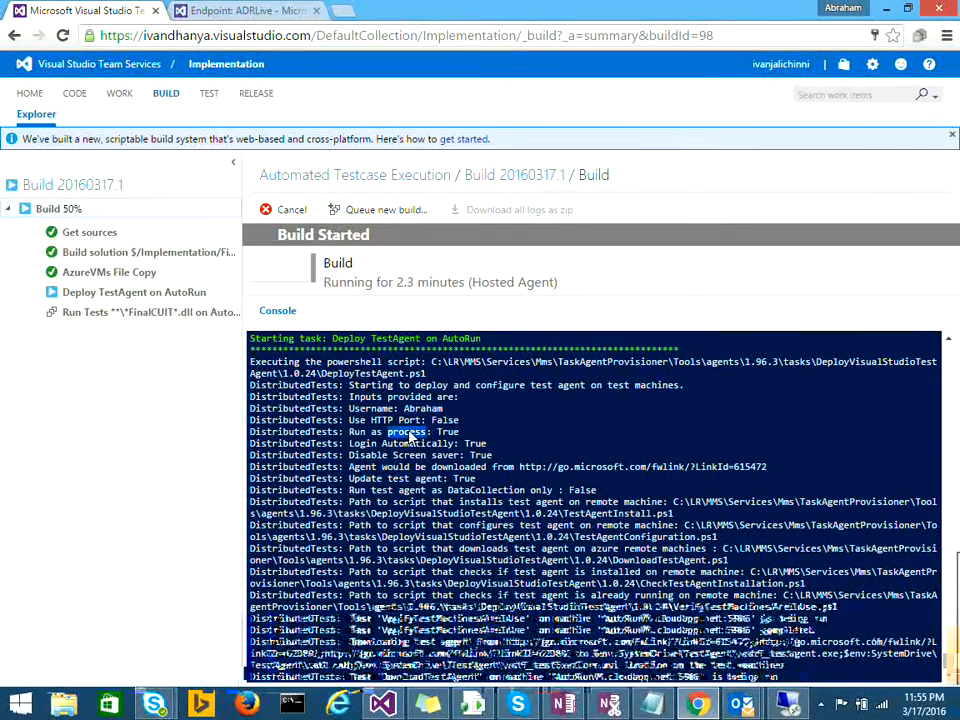
pyautogui.doubleClick(421, 456)
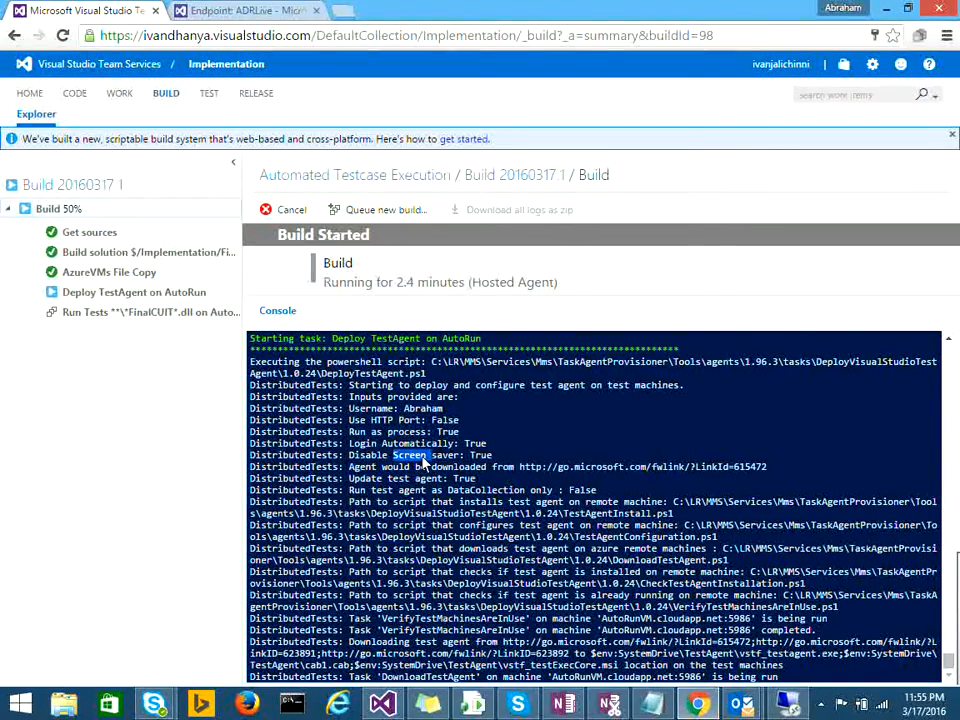
pyautogui.doubleClick(481, 456)
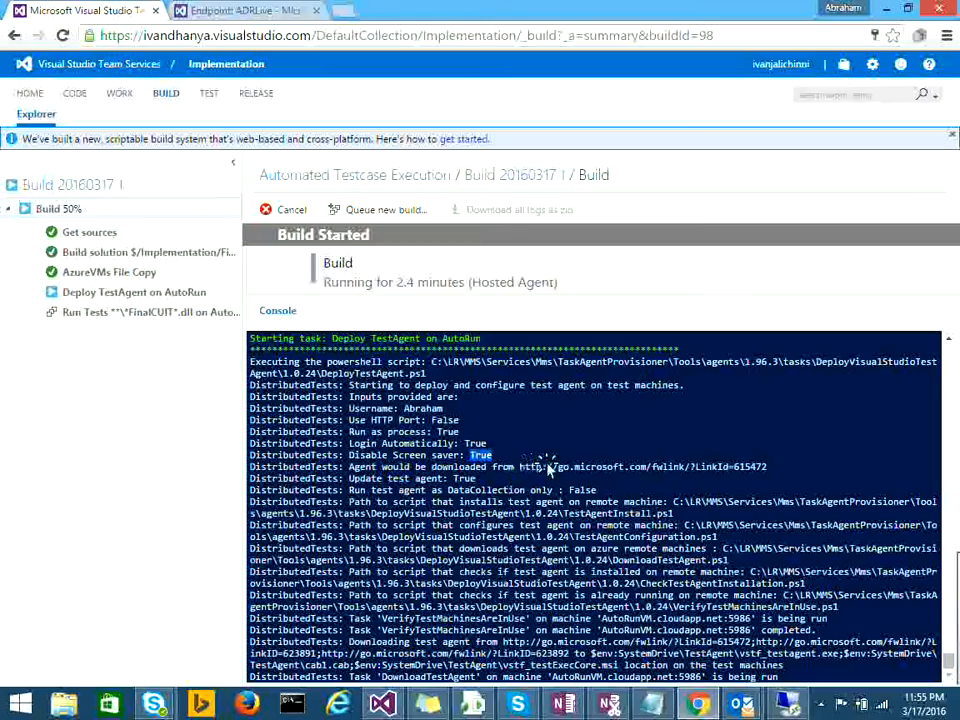
# Step: Review the agent download URL, TestAgentInstall script, DataCollection only False and AutoRunVM machine name
pyautogui.click(690, 467)
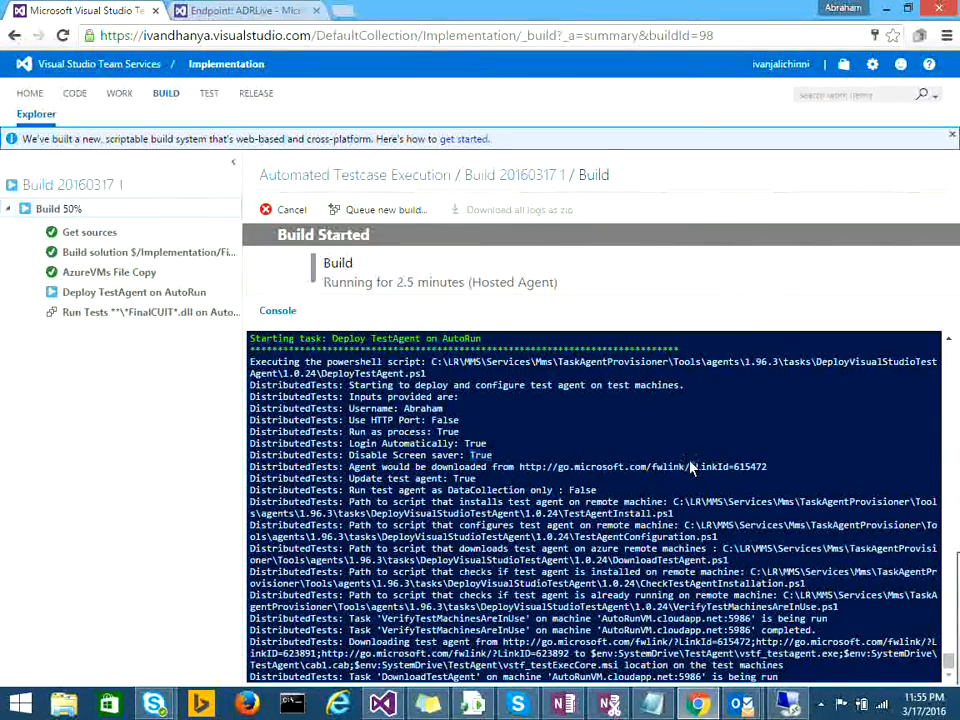
pyautogui.tripleClick(690, 467)
pyautogui.doubleClick(571, 489)
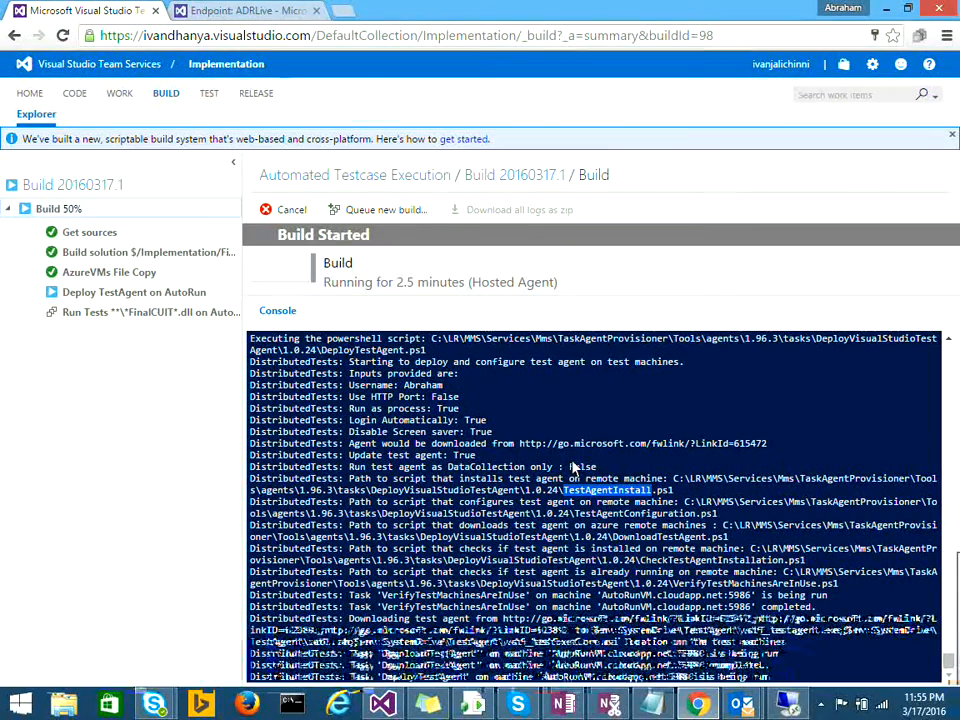
pyautogui.tripleClick(573, 467)
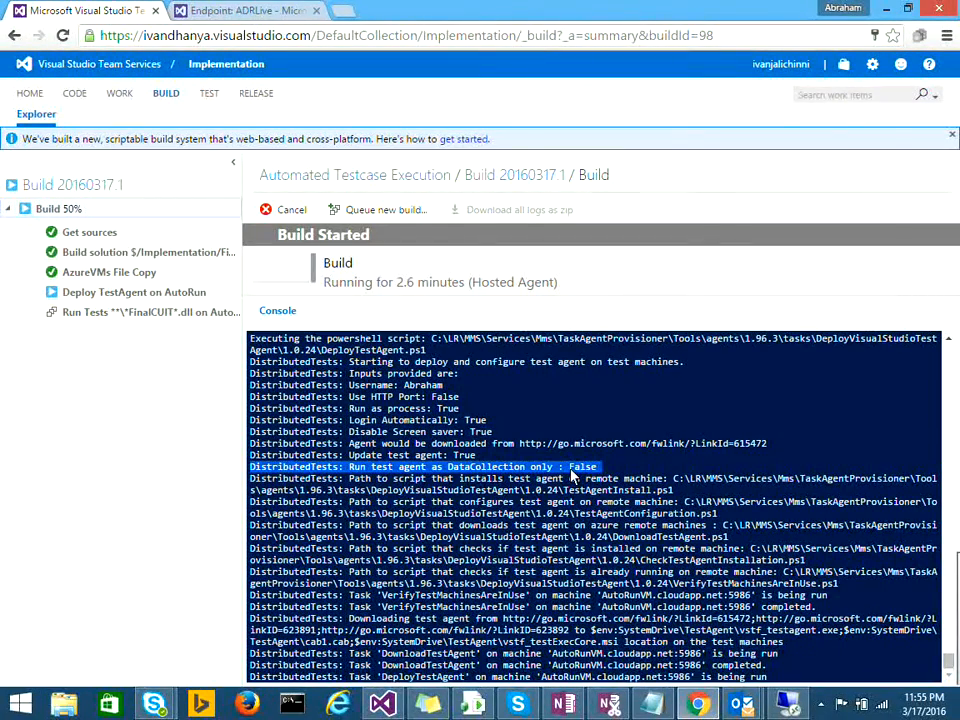
pyautogui.doubleClick(580, 467)
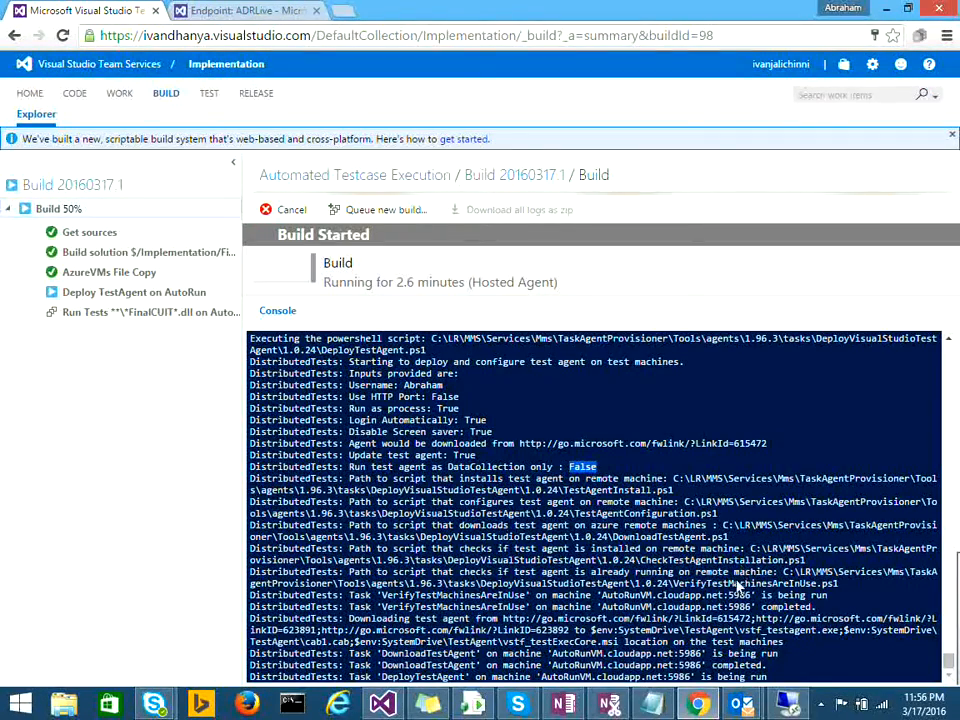
pyautogui.doubleClick(566, 665)
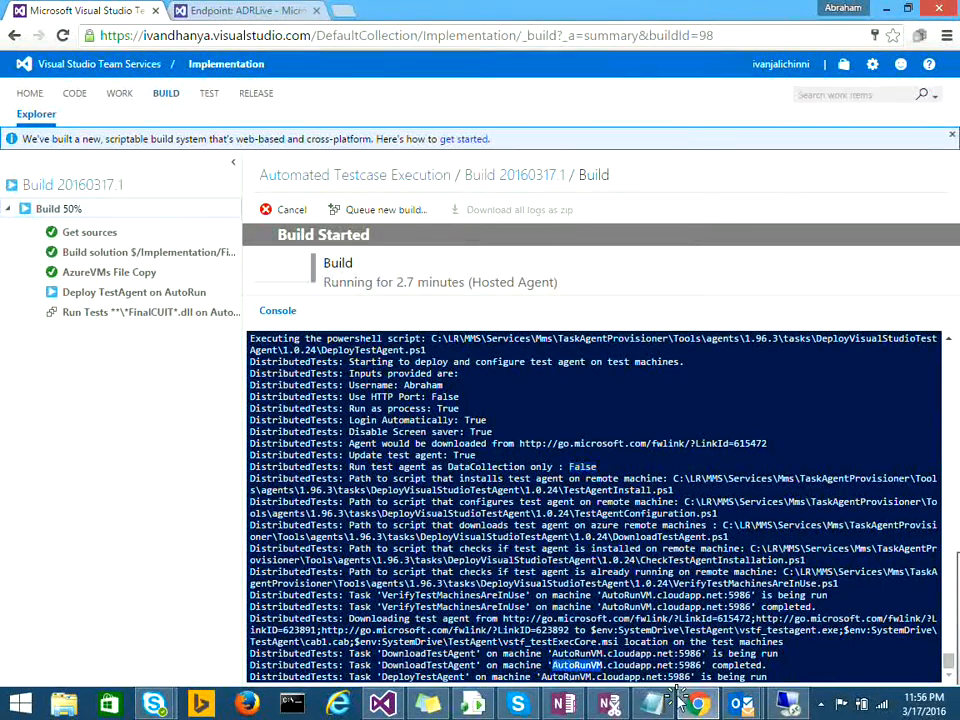
pyautogui.hotkey('ctrl', 'a')
# Step: Refresh the AutoRunVM remote desktop until the taskeng.exe console appears, then minimize the session
pyautogui.click(788, 704)
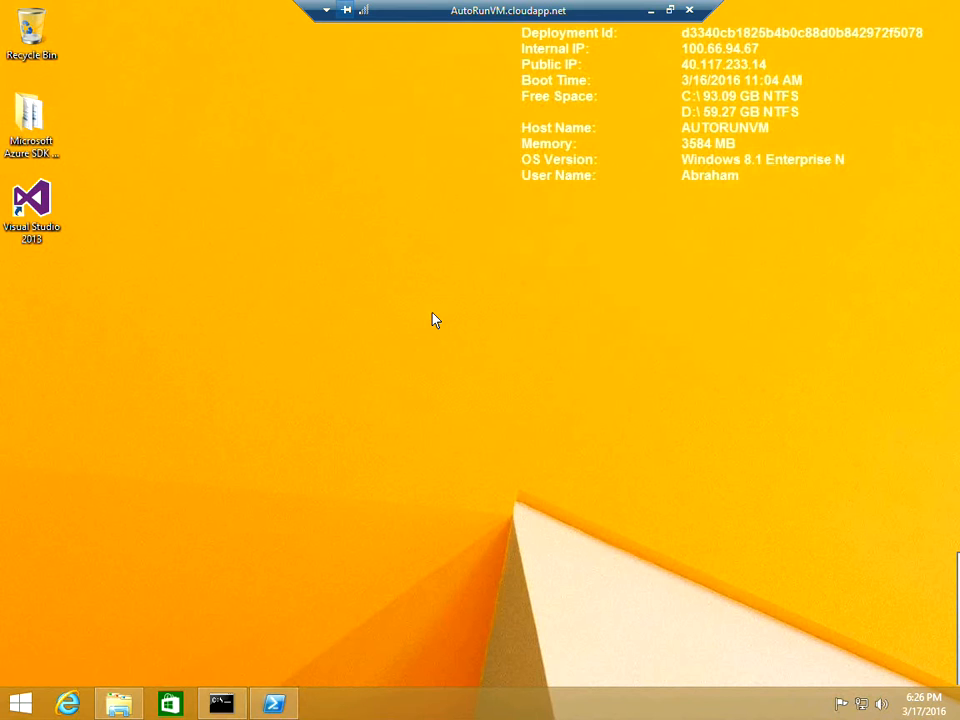
pyautogui.rightClick(434, 318)
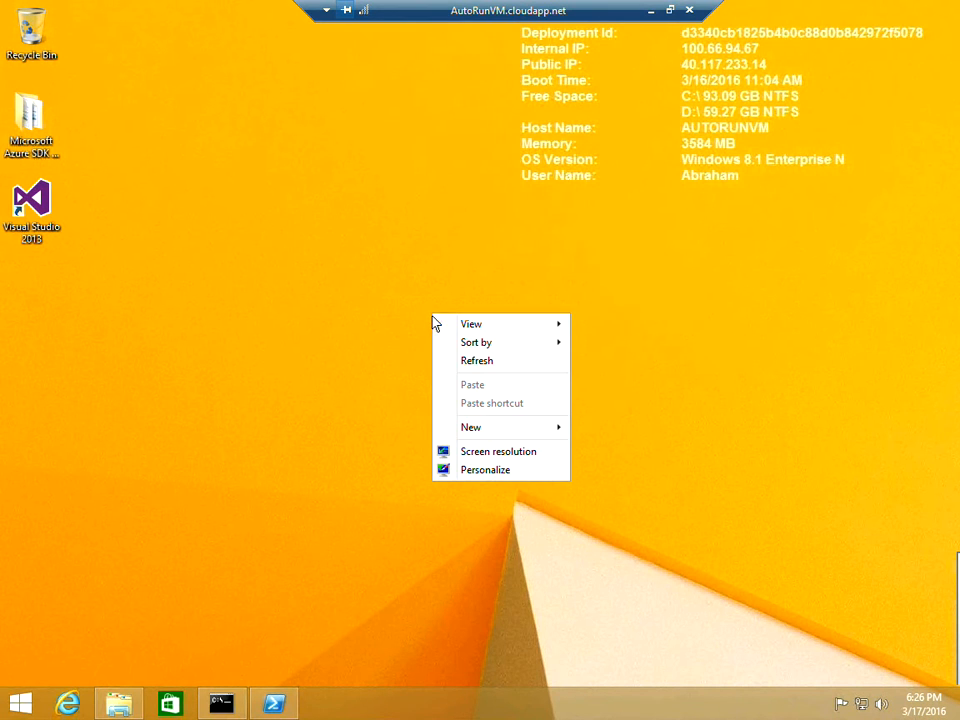
pyautogui.click(465, 362)
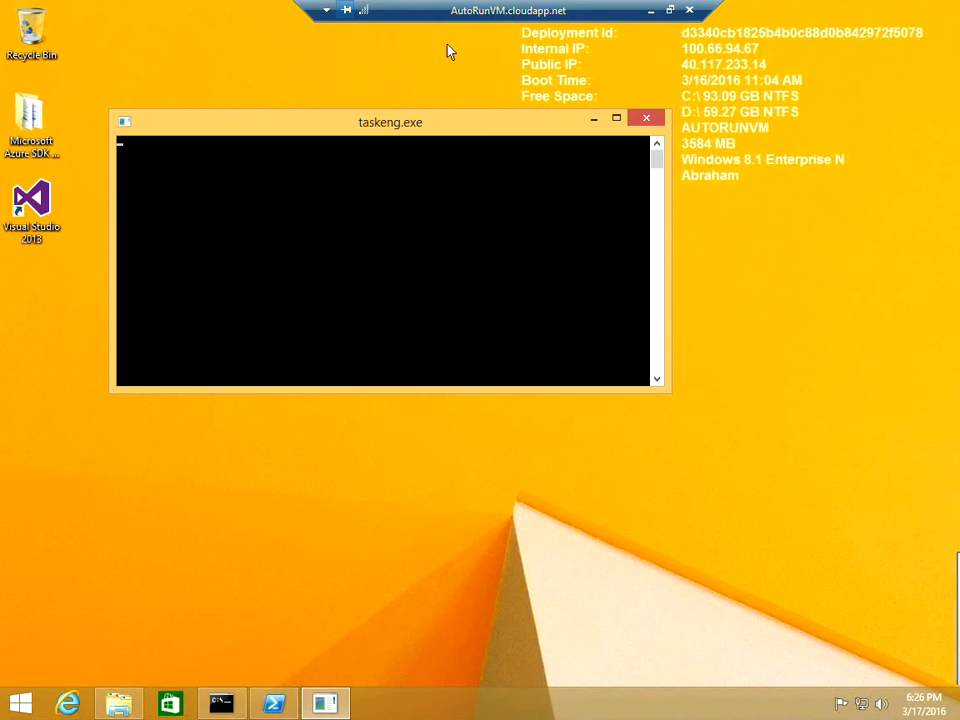
pyautogui.click(653, 12)
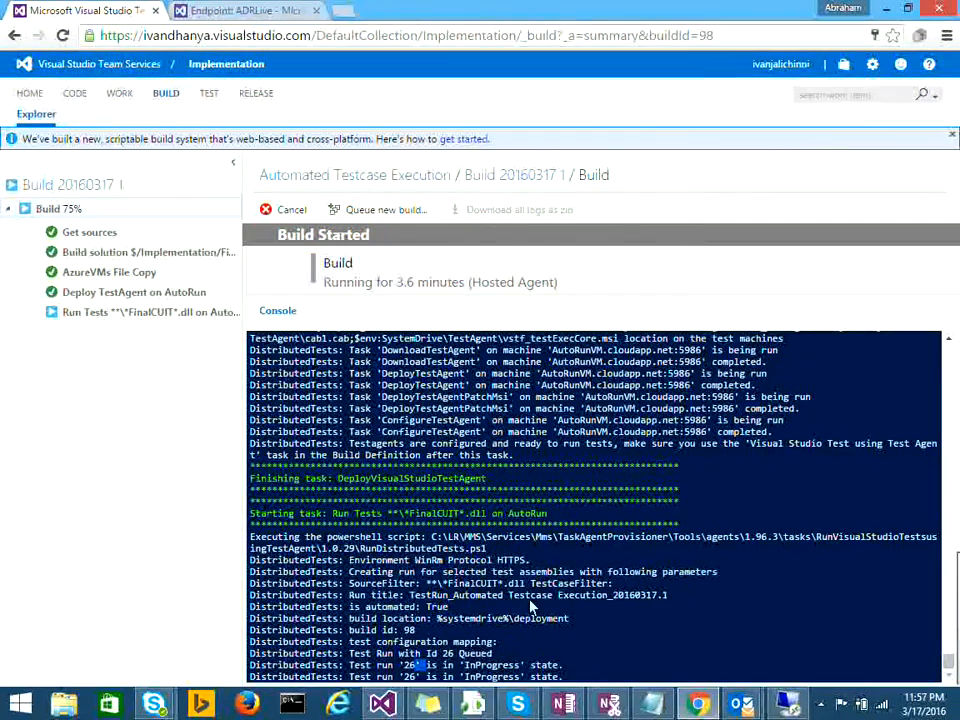
# Step: Check the deployment build location in the Run Tests output, then return to the AutoRunVM session
pyautogui.doubleClick(536, 620)
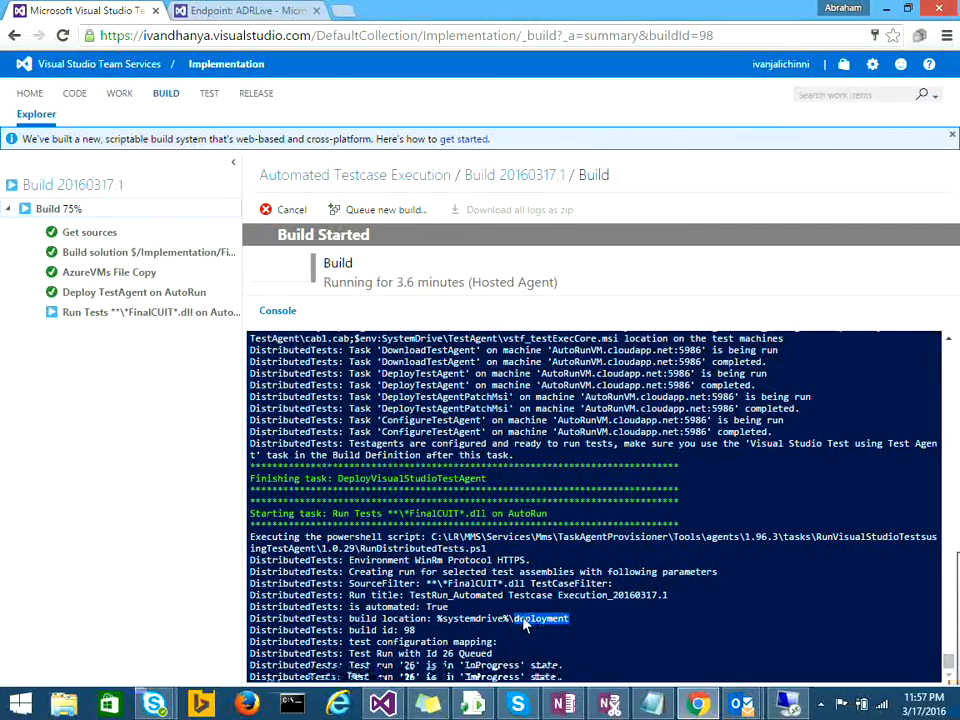
pyautogui.doubleClick(659, 594)
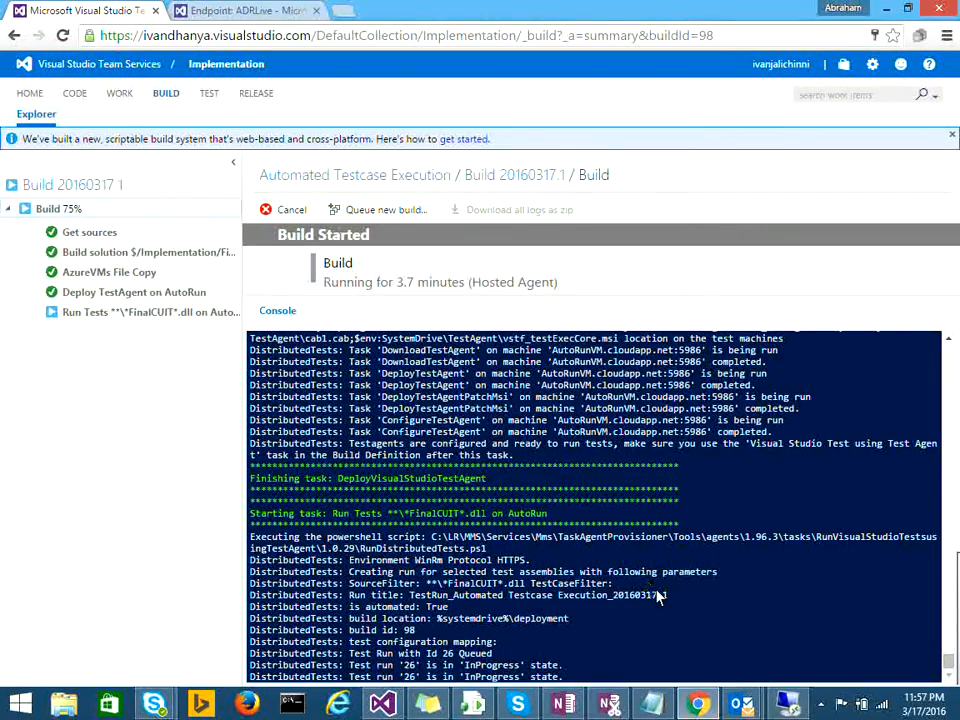
pyautogui.click(788, 704)
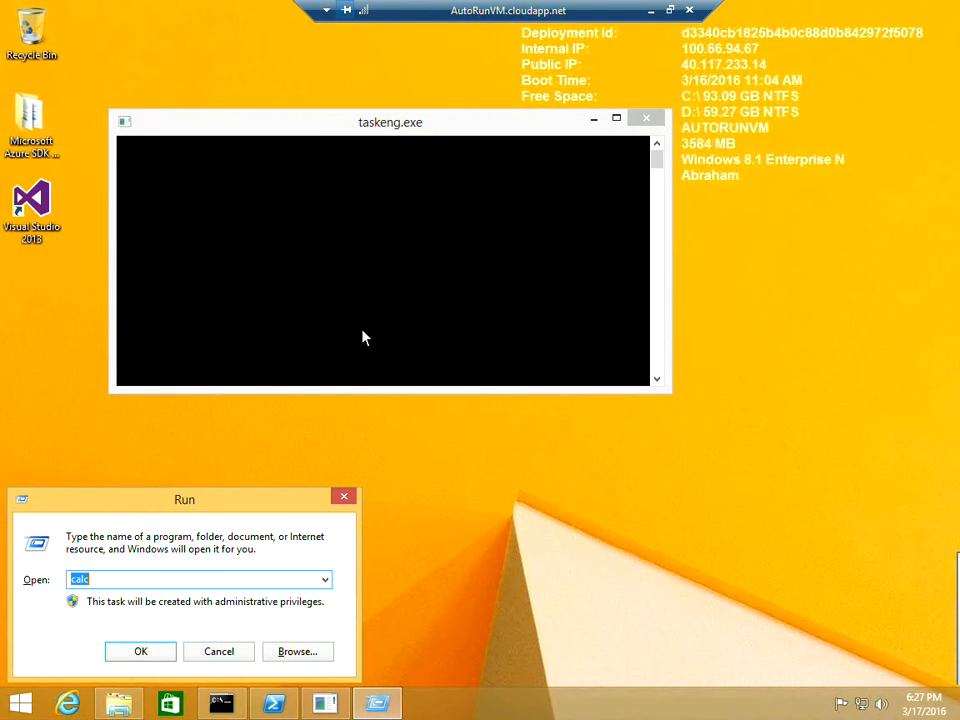
# Step: Launch calc from the Run dialog on AutoRunVM
pyautogui.click(74, 580)
pyautogui.hotkey('ctrl', 'a')
pyautogui.write('calc')
pyautogui.press('Return')
# Step: Enter a row of 6s in Calculator, close it, and minimize the remote session
pyautogui.click(159, 263)
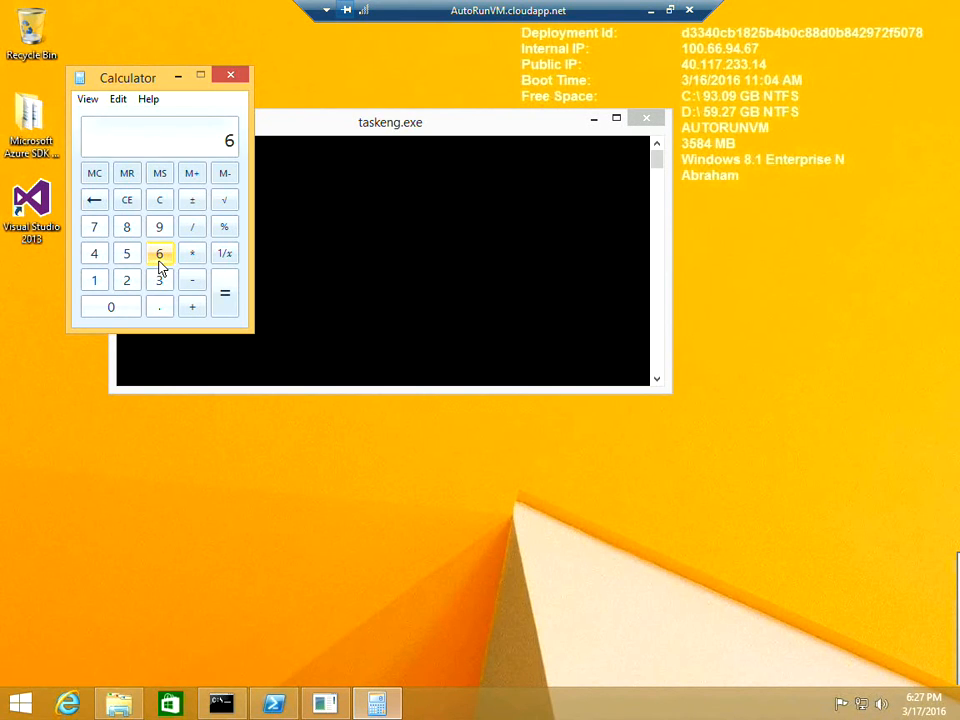
pyautogui.tripleClick(159, 263)
pyautogui.tripleClick(160, 265)
pyautogui.click(230, 76)
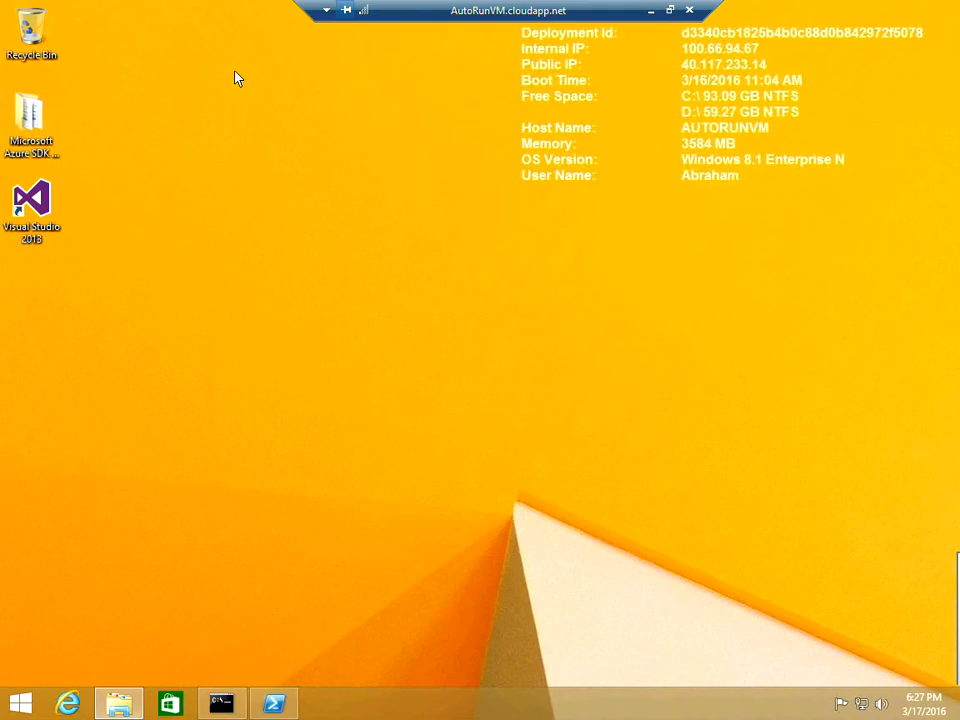
pyautogui.click(653, 19)
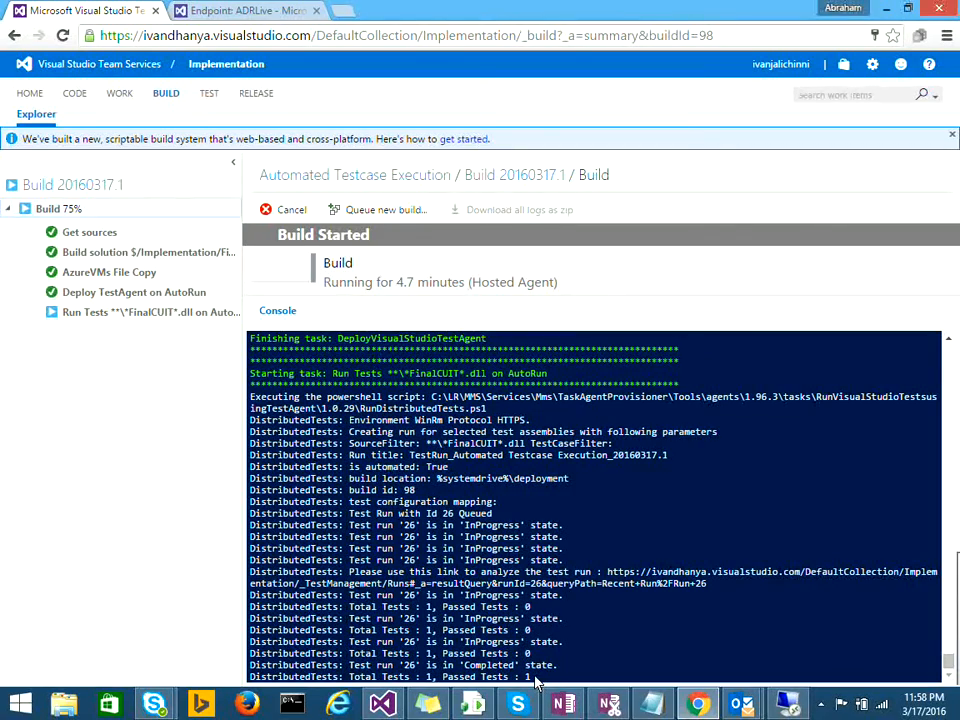
# Step: Verify the final line shows 1 of 1 tests passed, then go to the build definition and the TEST hub
pyautogui.moveTo(531, 672); pyautogui.dragTo(290, 669)
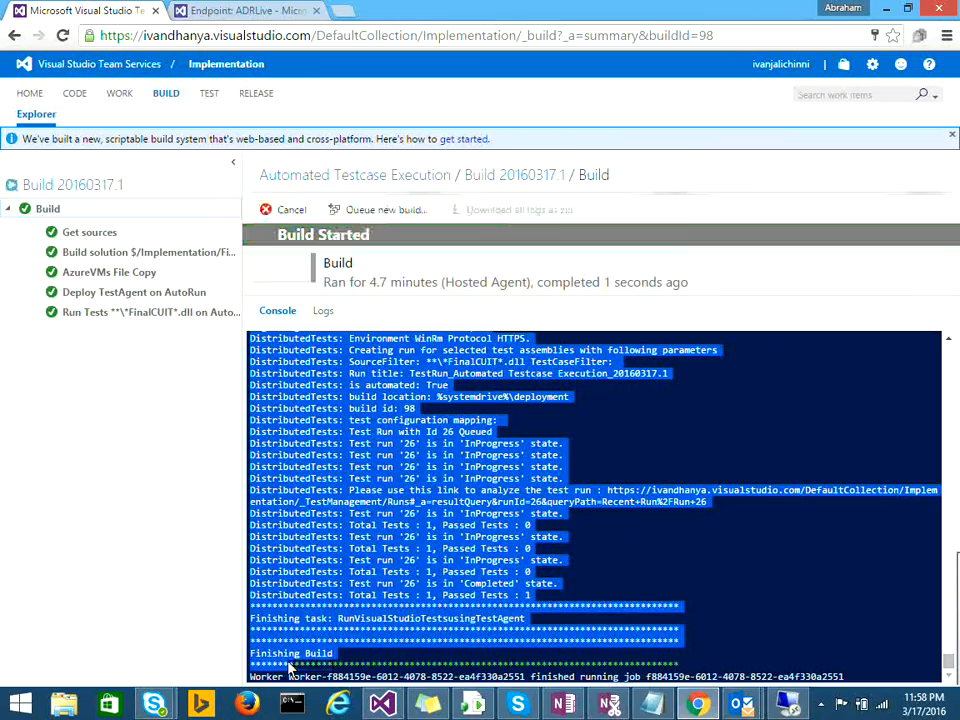
pyautogui.doubleClick(351, 606)
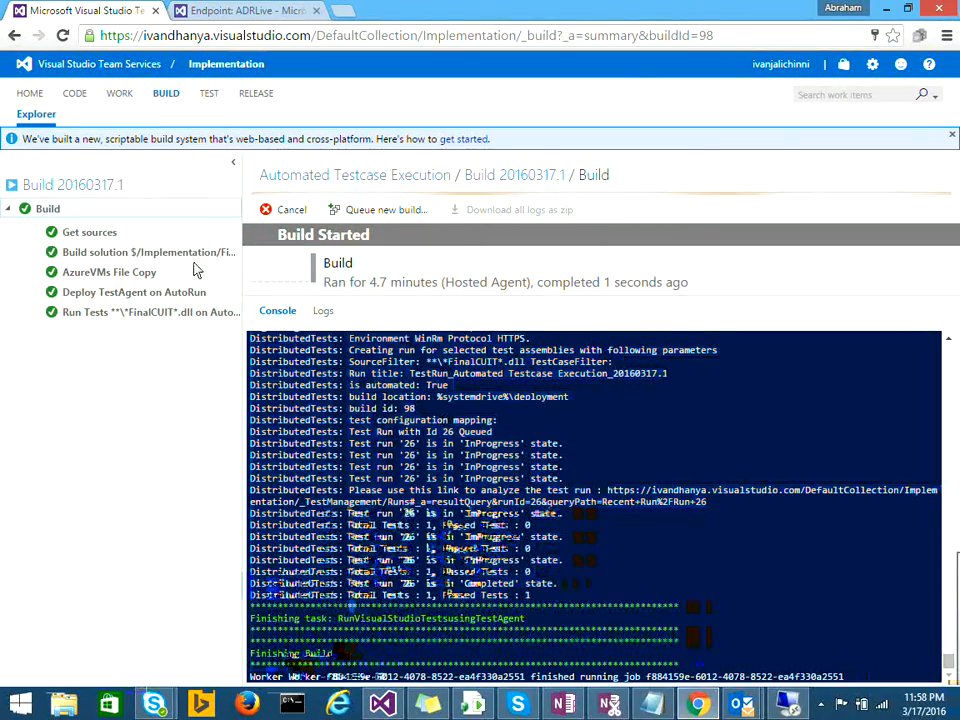
pyautogui.click(330, 177)
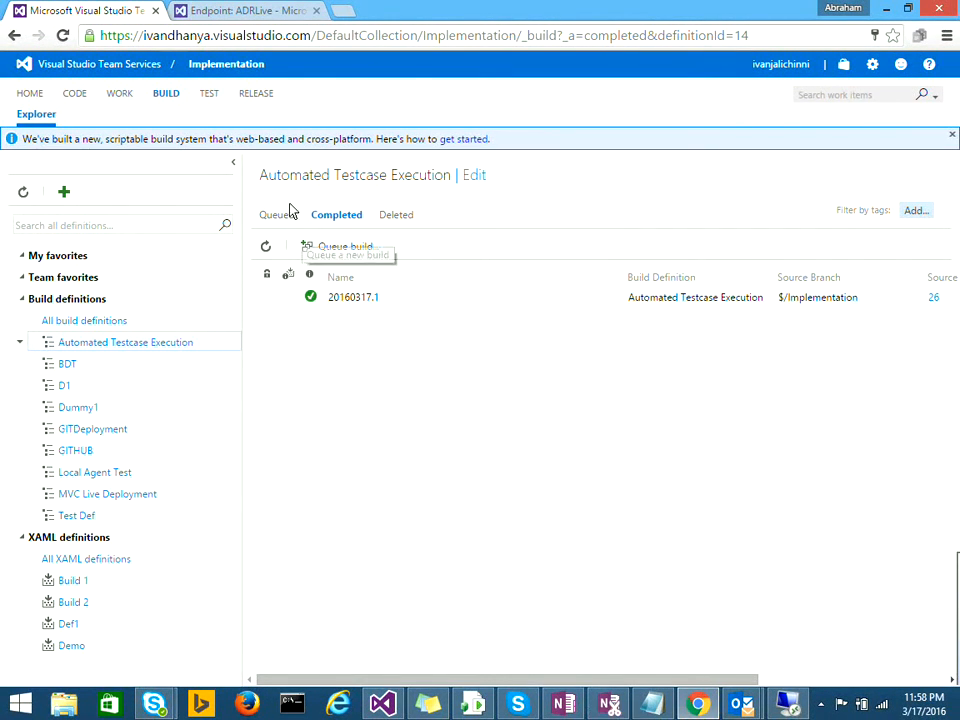
pyautogui.click(208, 95)
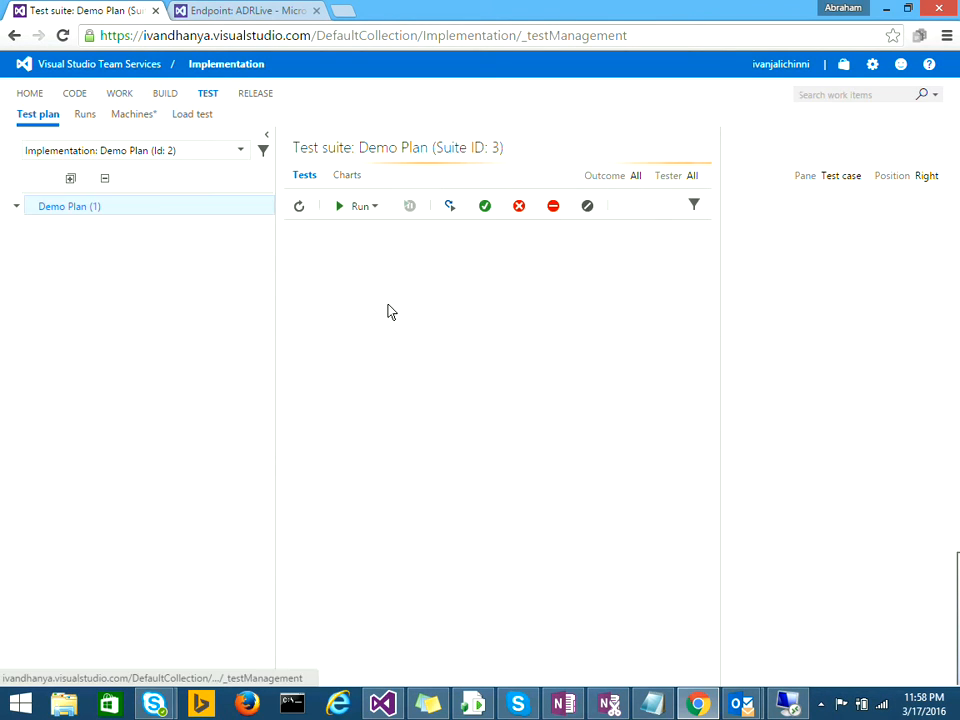
# Step: Open Run 26 from Recent test runs and scroll through its summary showing 1 passed
pyautogui.click(84, 116)
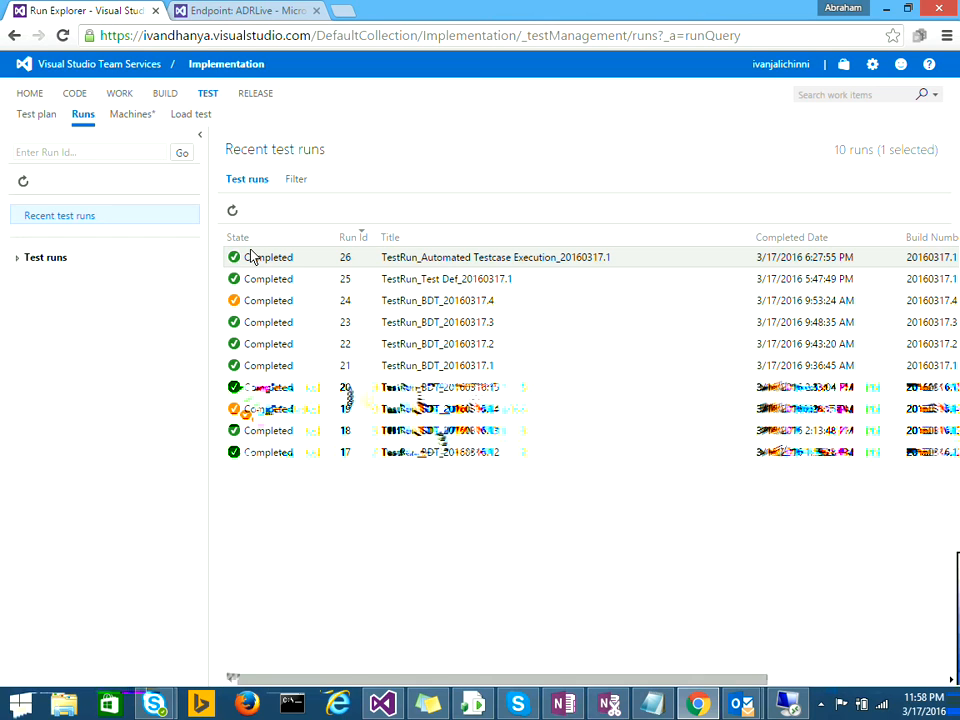
pyautogui.doubleClick(256, 259)
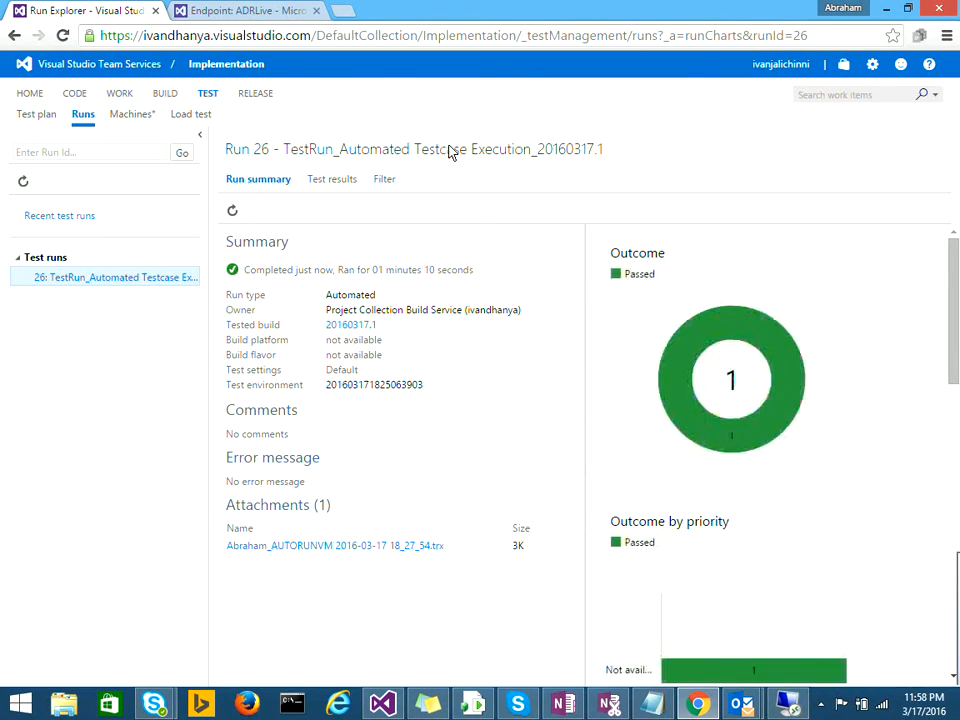
pyautogui.doubleClick(448, 148)
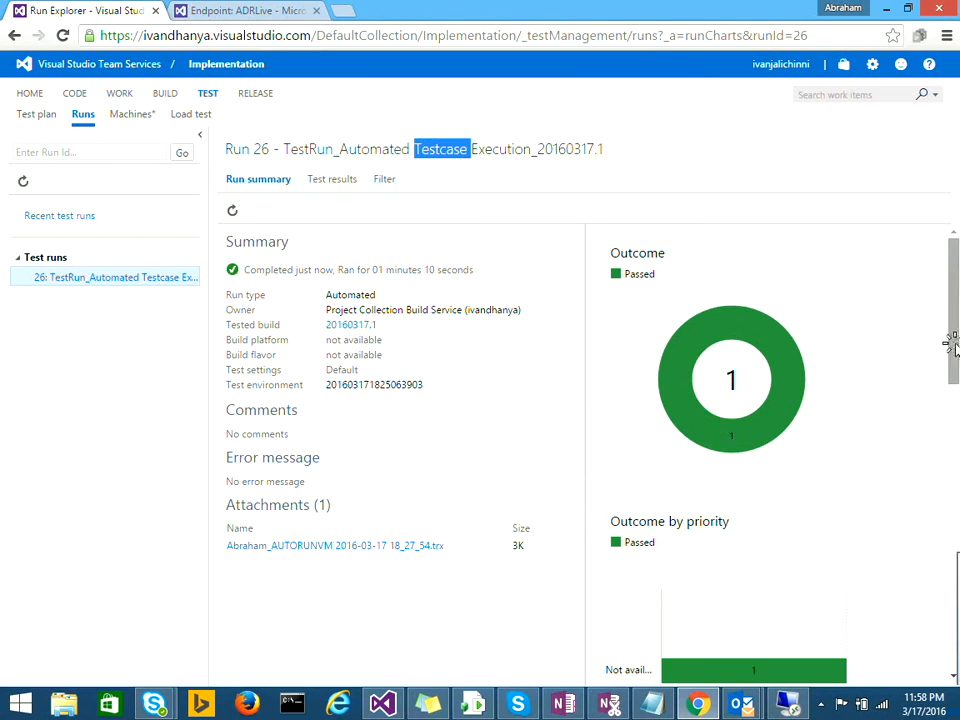
pyautogui.scroll(-3, 951, 385)
pyautogui.moveTo(951, 385); pyautogui.dragTo(956, 583)
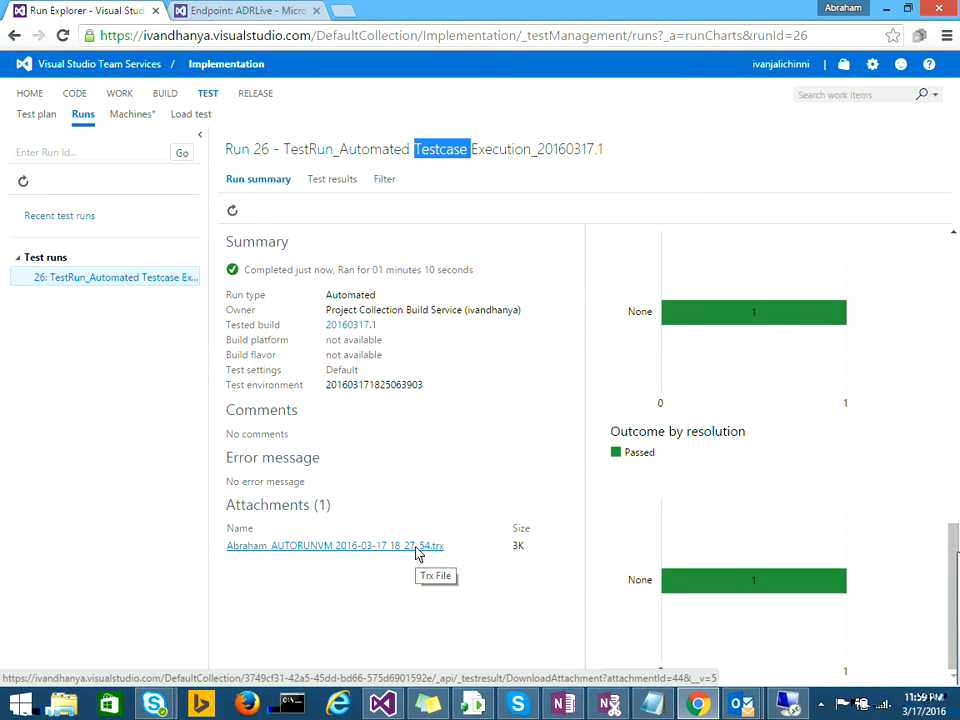
pyautogui.click(958, 353)
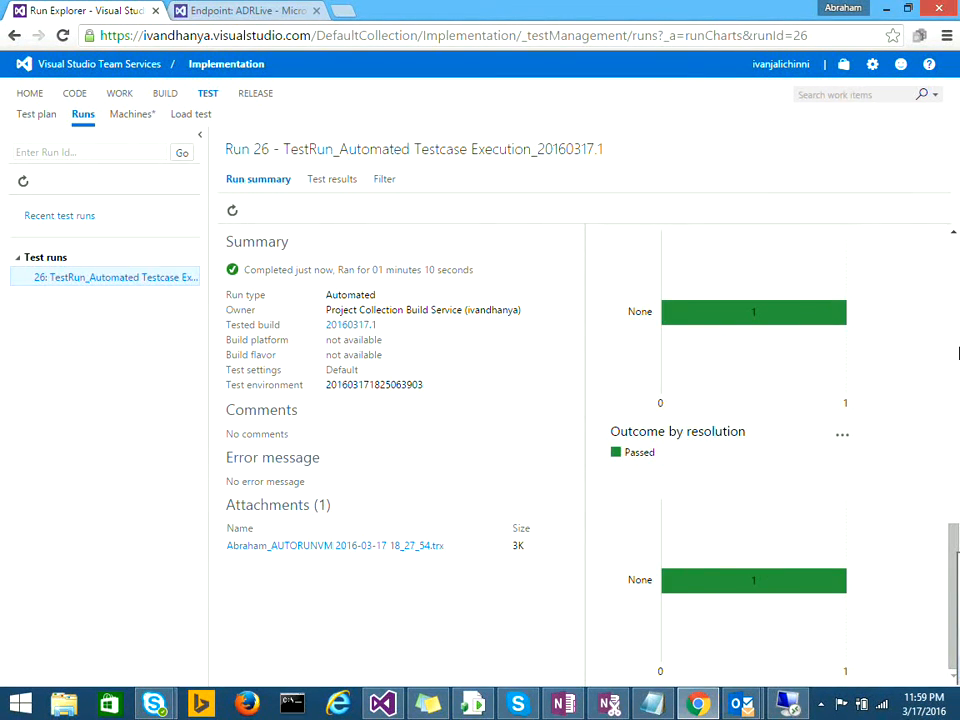
pyautogui.click(957, 316)
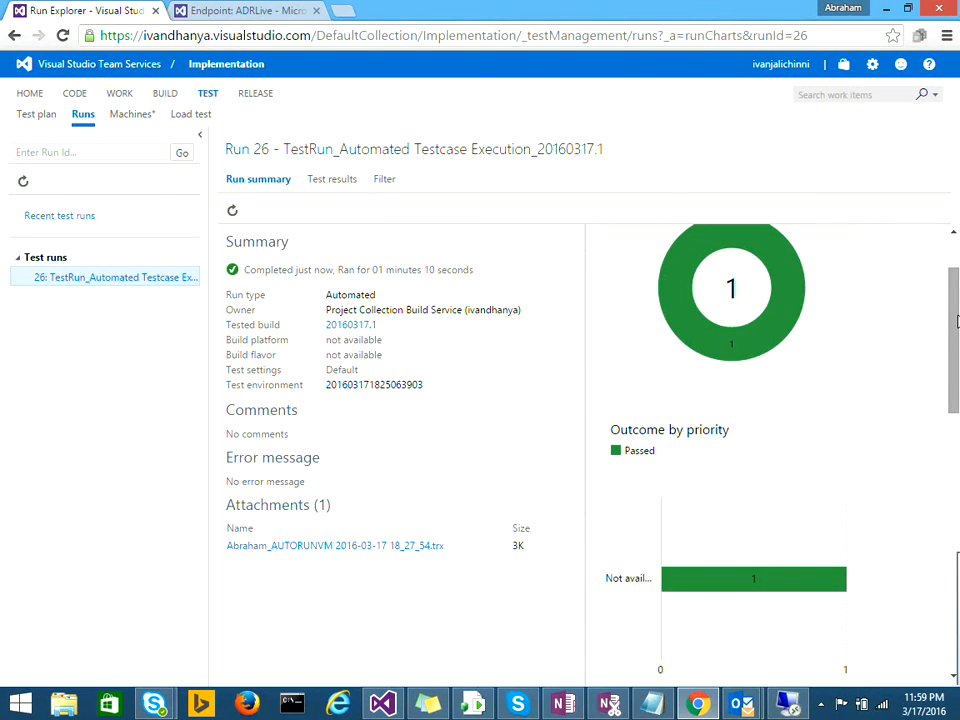
pyautogui.moveTo(952, 301); pyautogui.dragTo(952, 269)
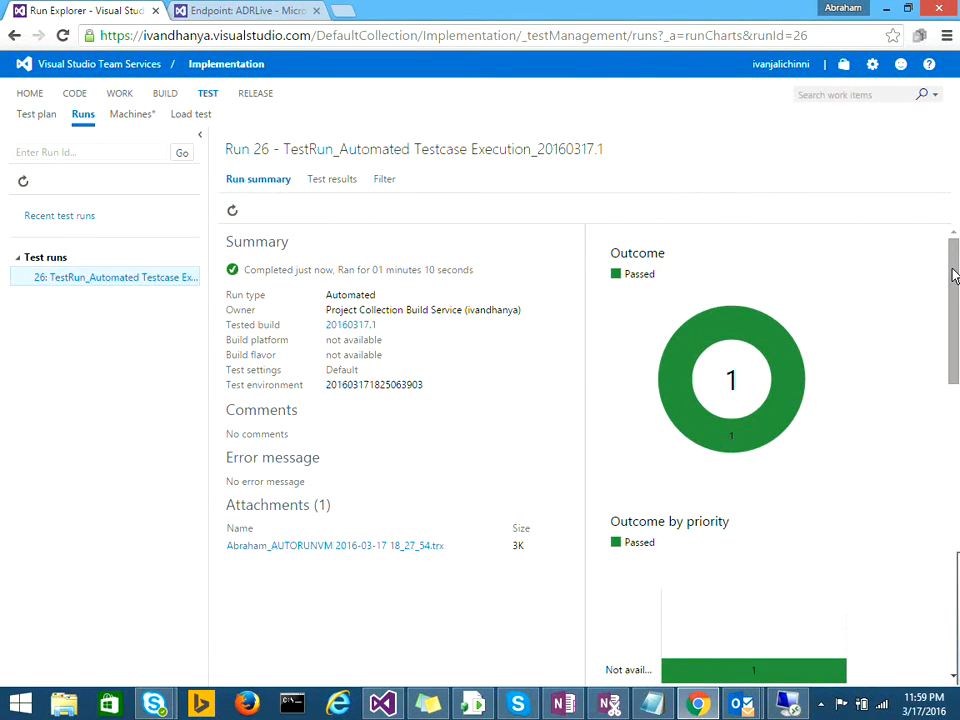